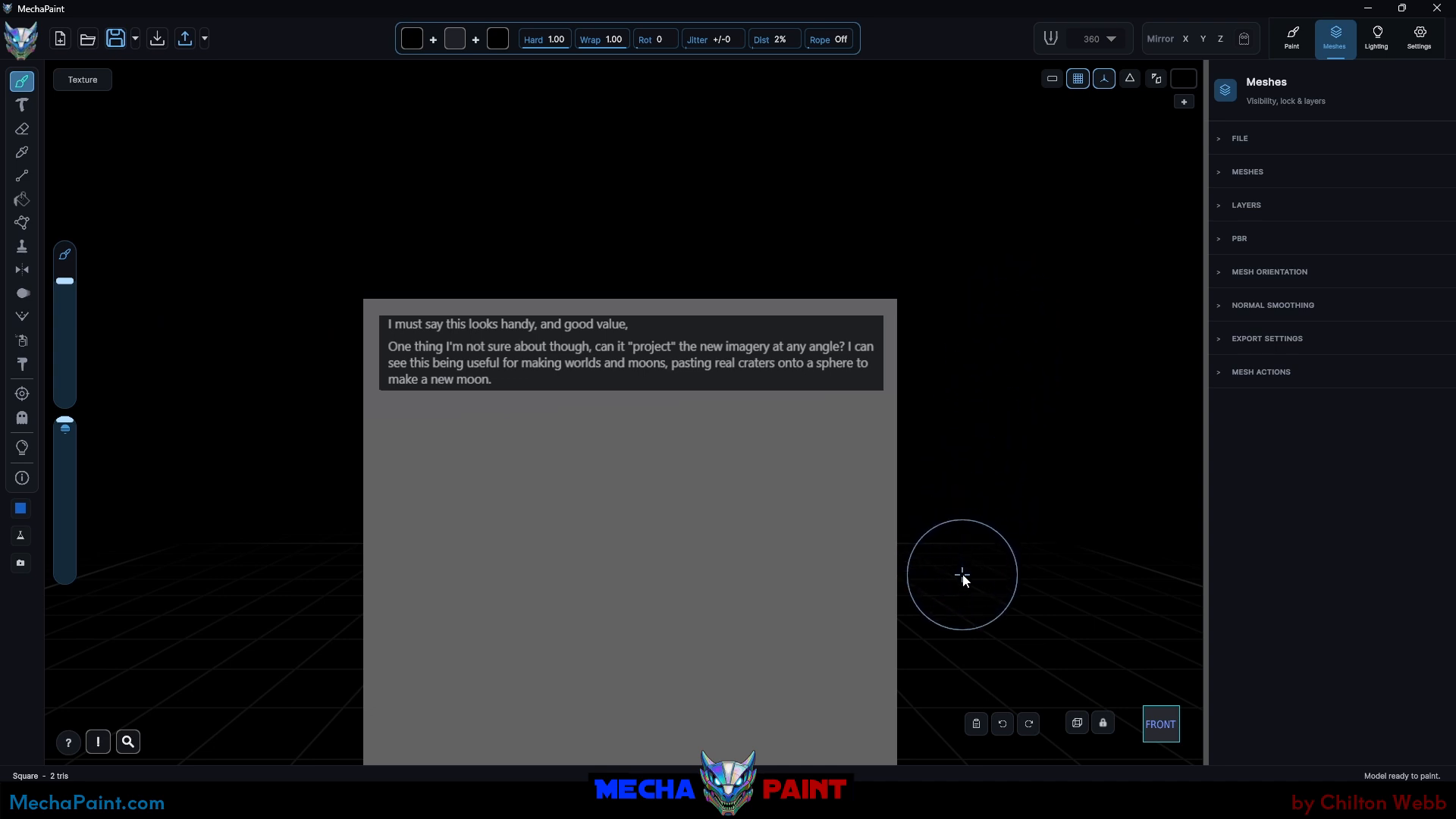
{"action": "middle_click_drag", "start_coordinate": [962, 576], "coordinate": [962, 465]}
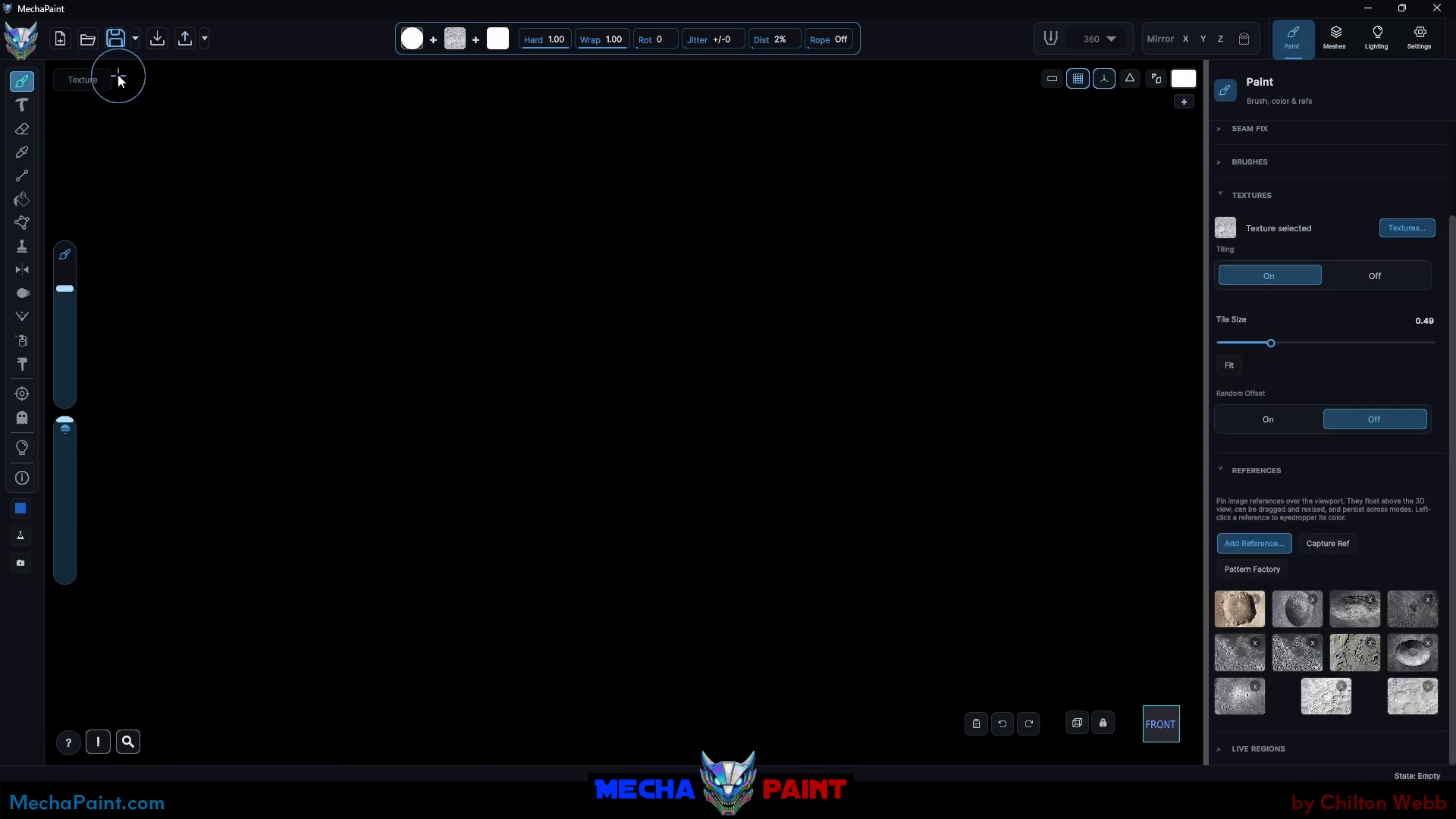
Step: Create a new project from the Sphere starter object with a 2K texture
{"action": "left_click", "coordinate": [60, 38]}
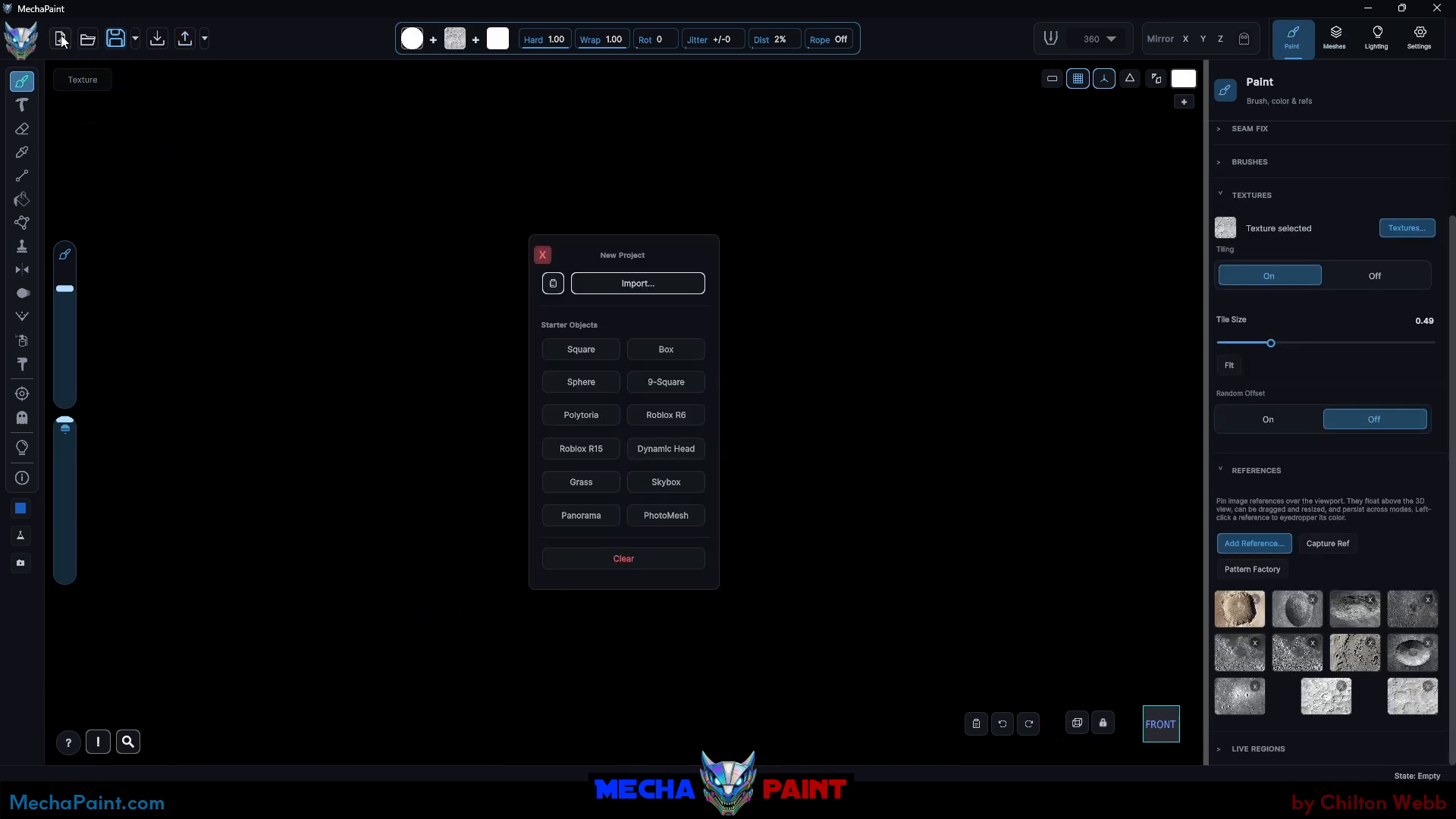
{"action": "left_click", "coordinate": [575, 385]}
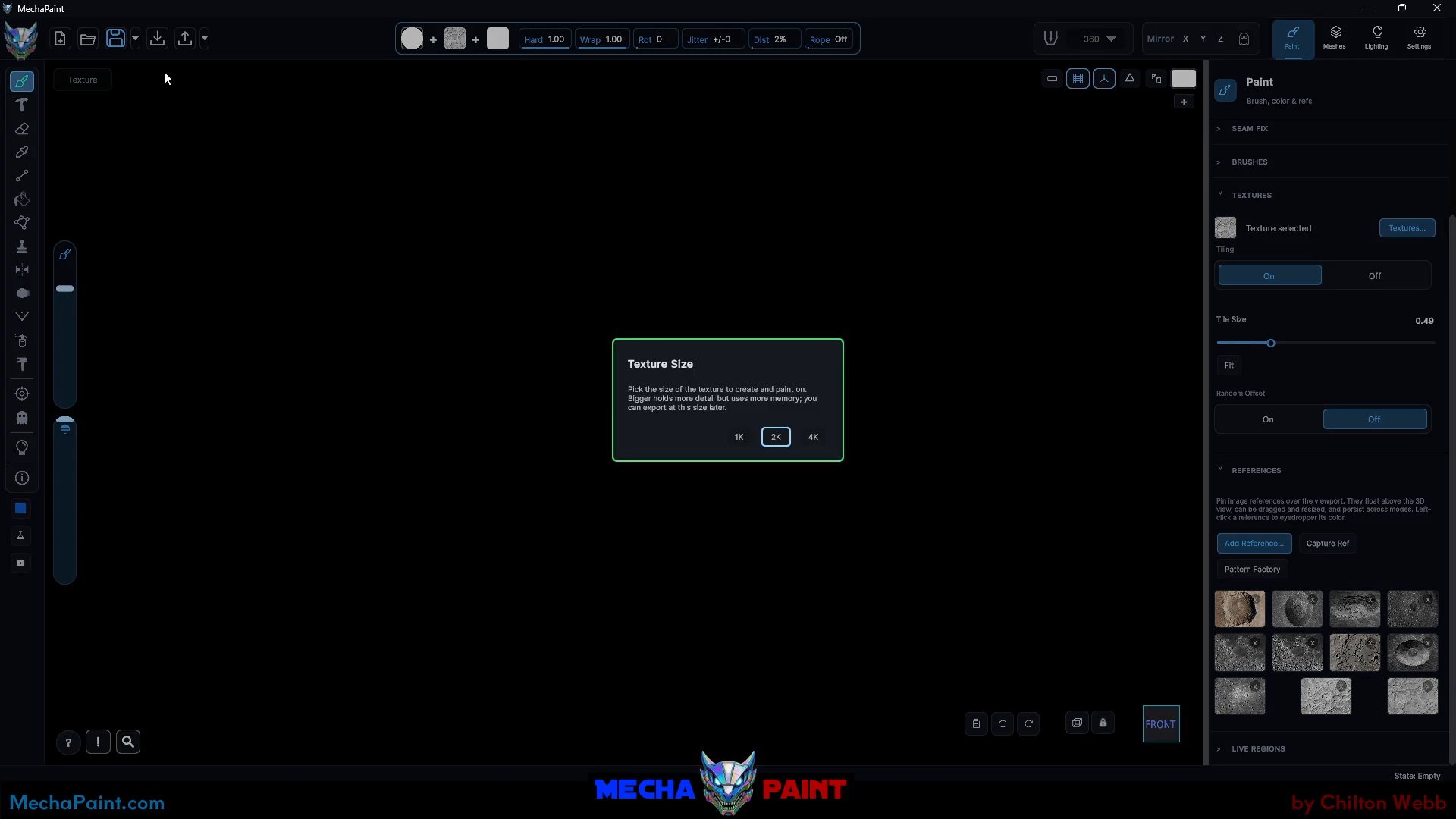
{"action": "left_click", "coordinate": [776, 437]}
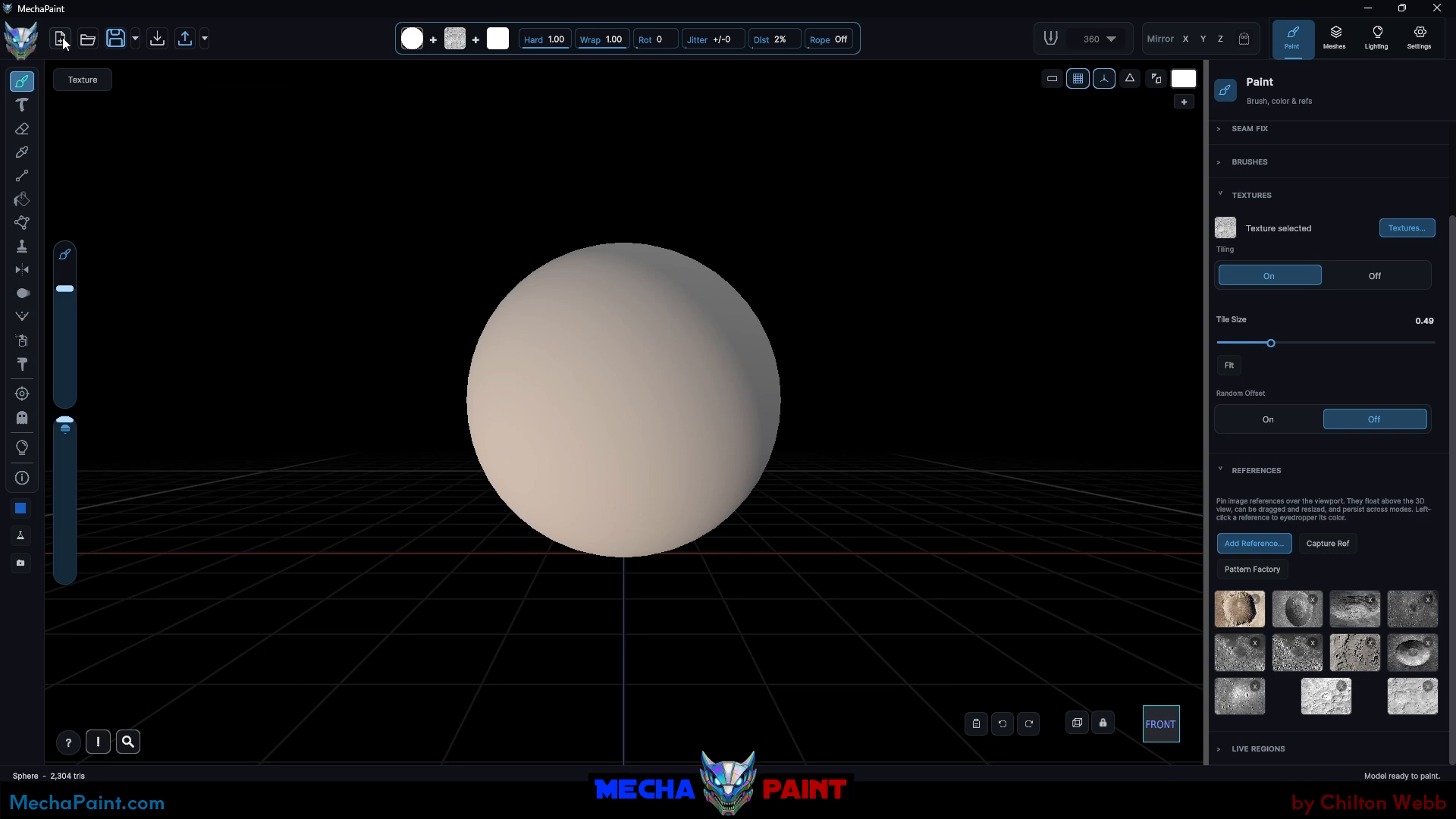
{"action": "left_click", "coordinate": [62, 38]}
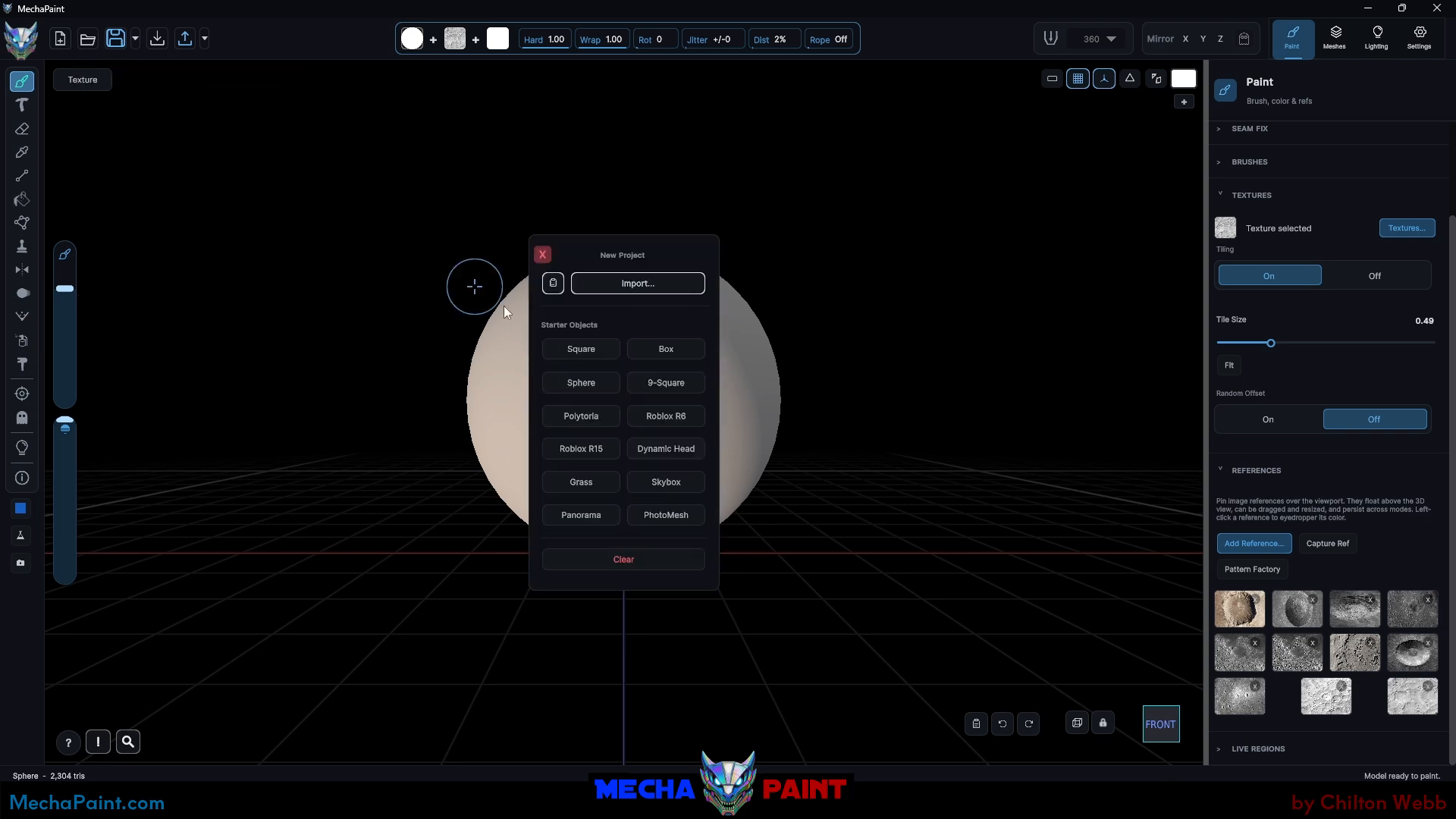
{"action": "left_click", "coordinate": [543, 255]}
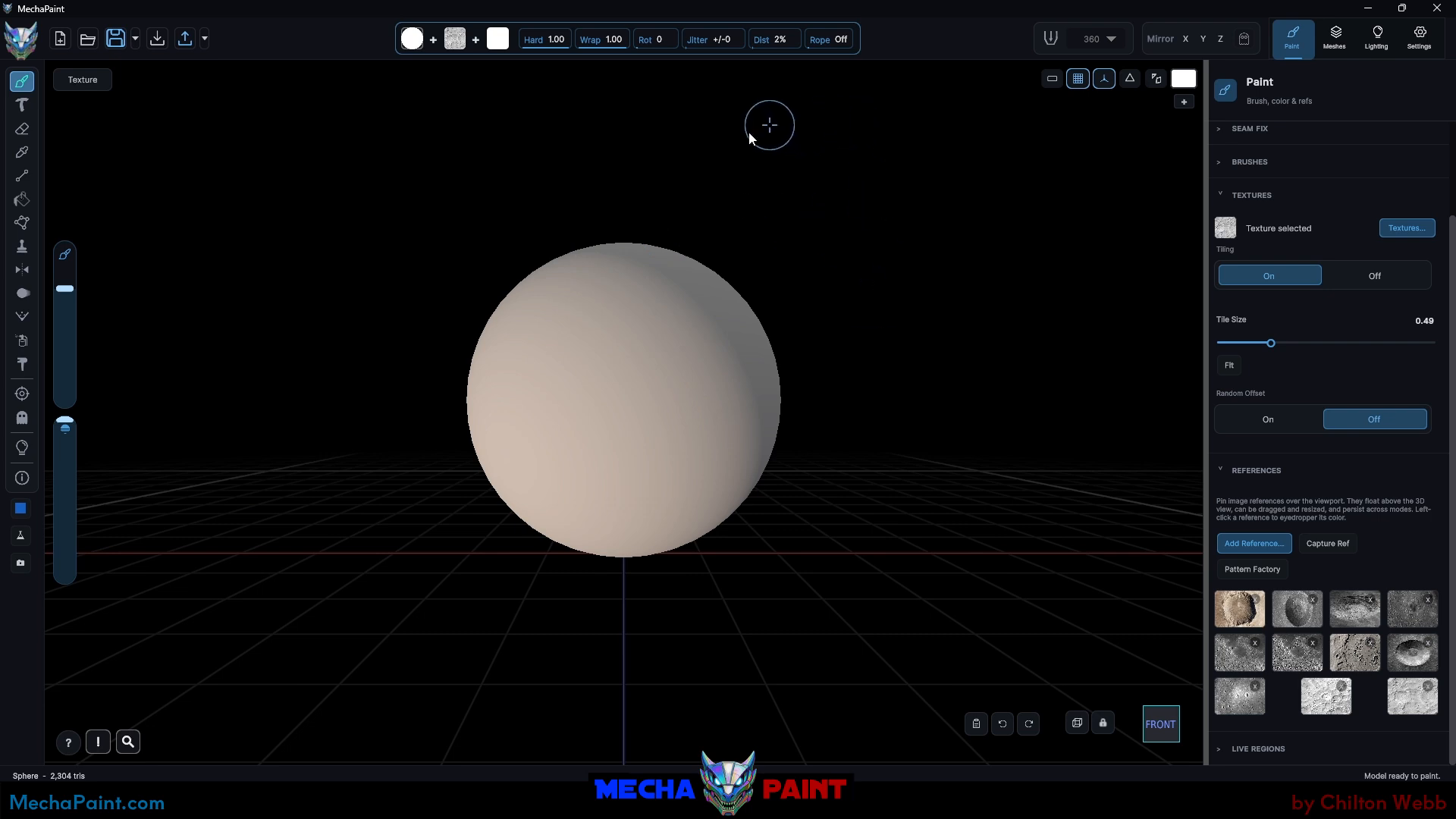
Step: Set the key light intensity to 0.00 so only ambient light falls on the sphere
{"action": "left_click", "coordinate": [22, 448]}
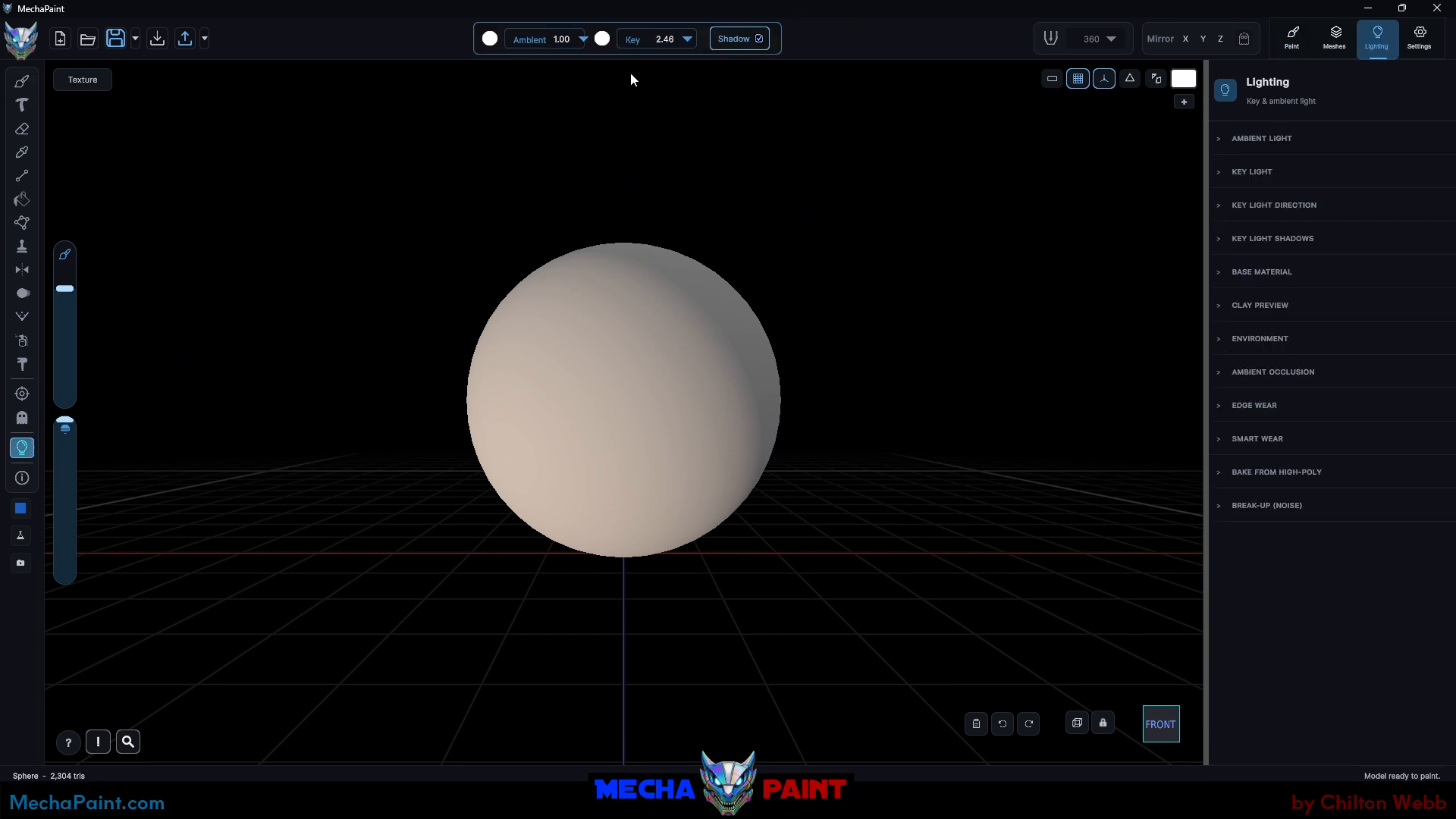
{"action": "left_click", "coordinate": [664, 44]}
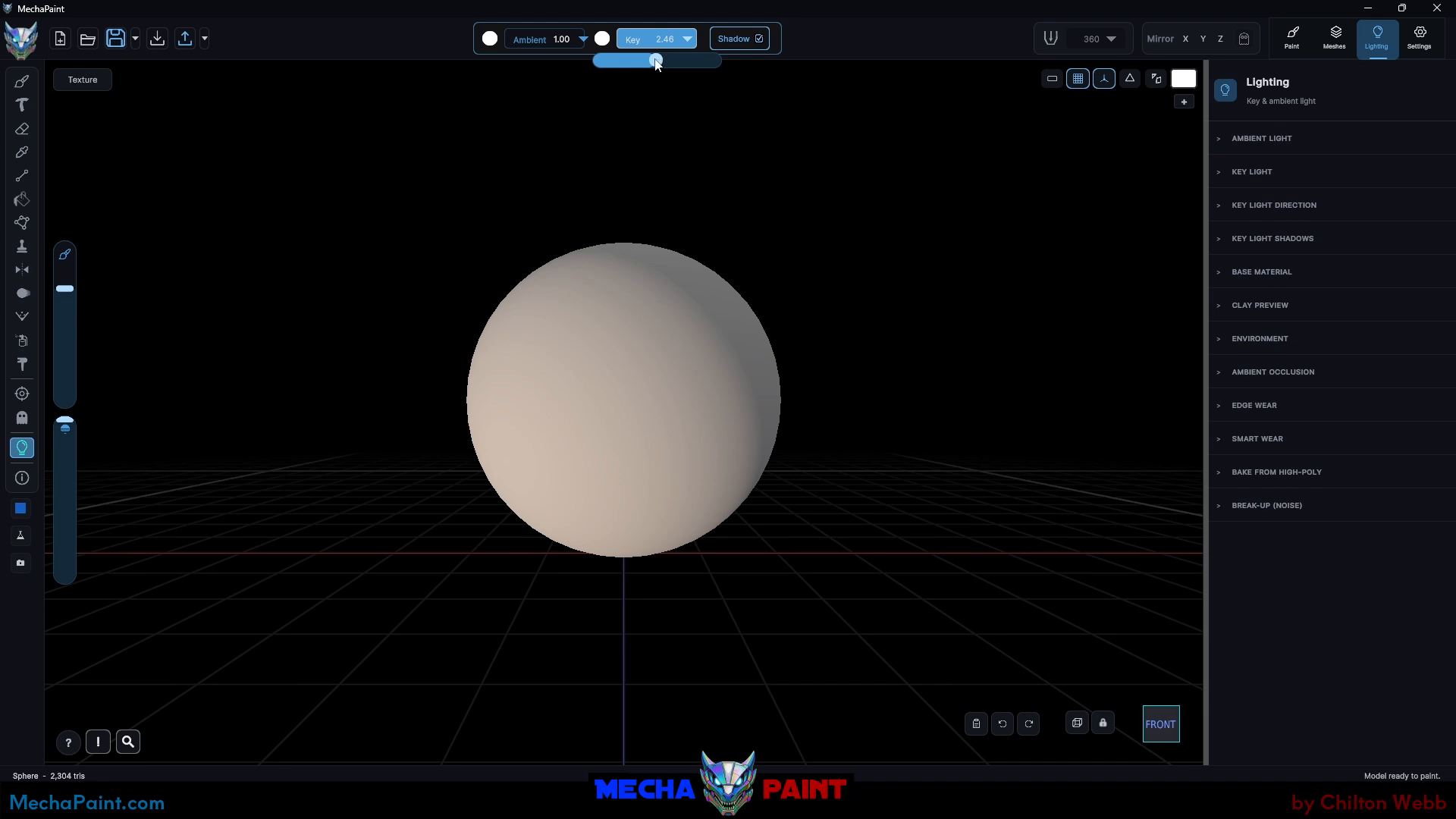
{"action": "left_click_drag", "start_coordinate": [659, 62], "coordinate": [522, 70]}
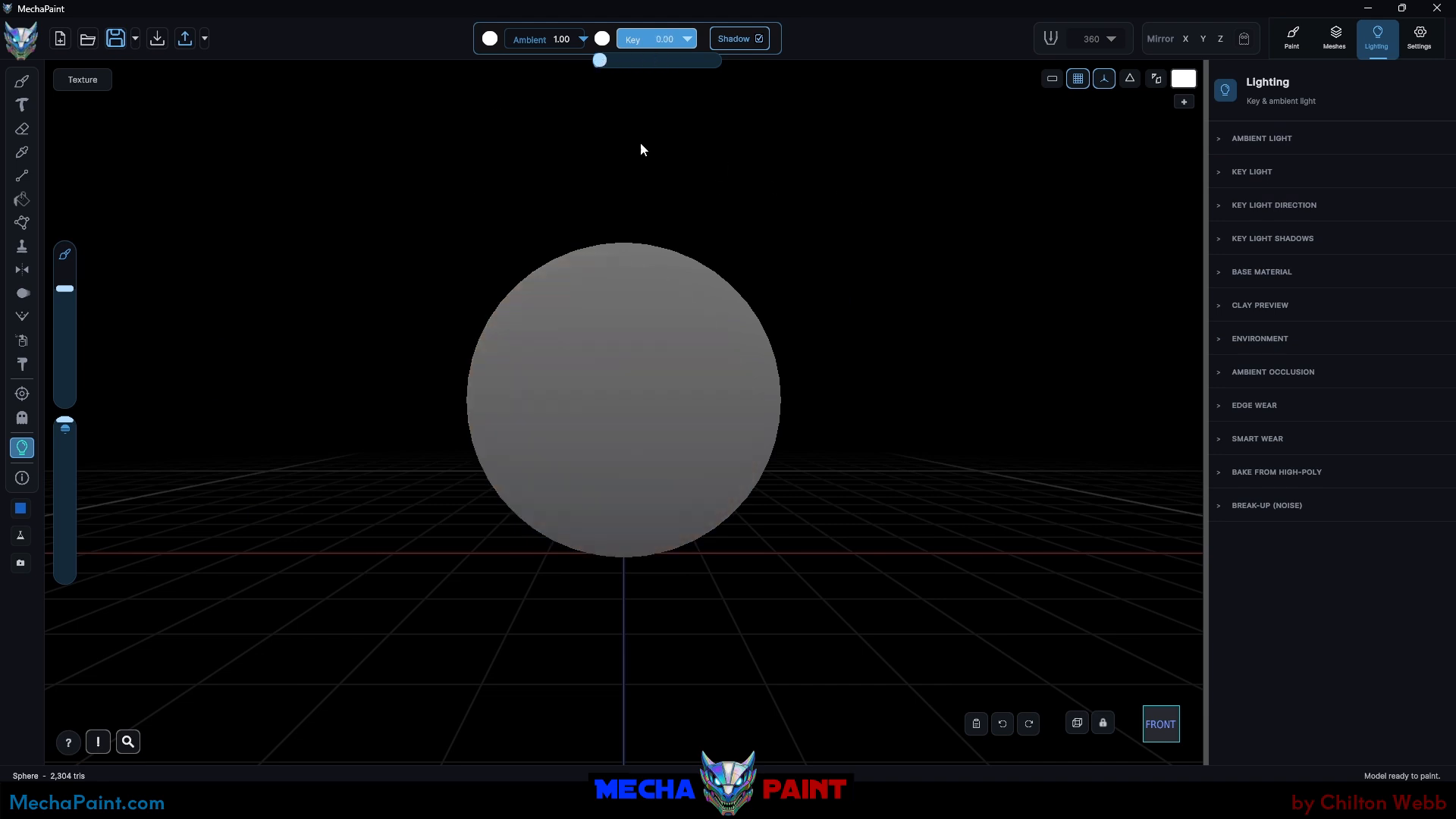
{"action": "left_click", "coordinate": [687, 135]}
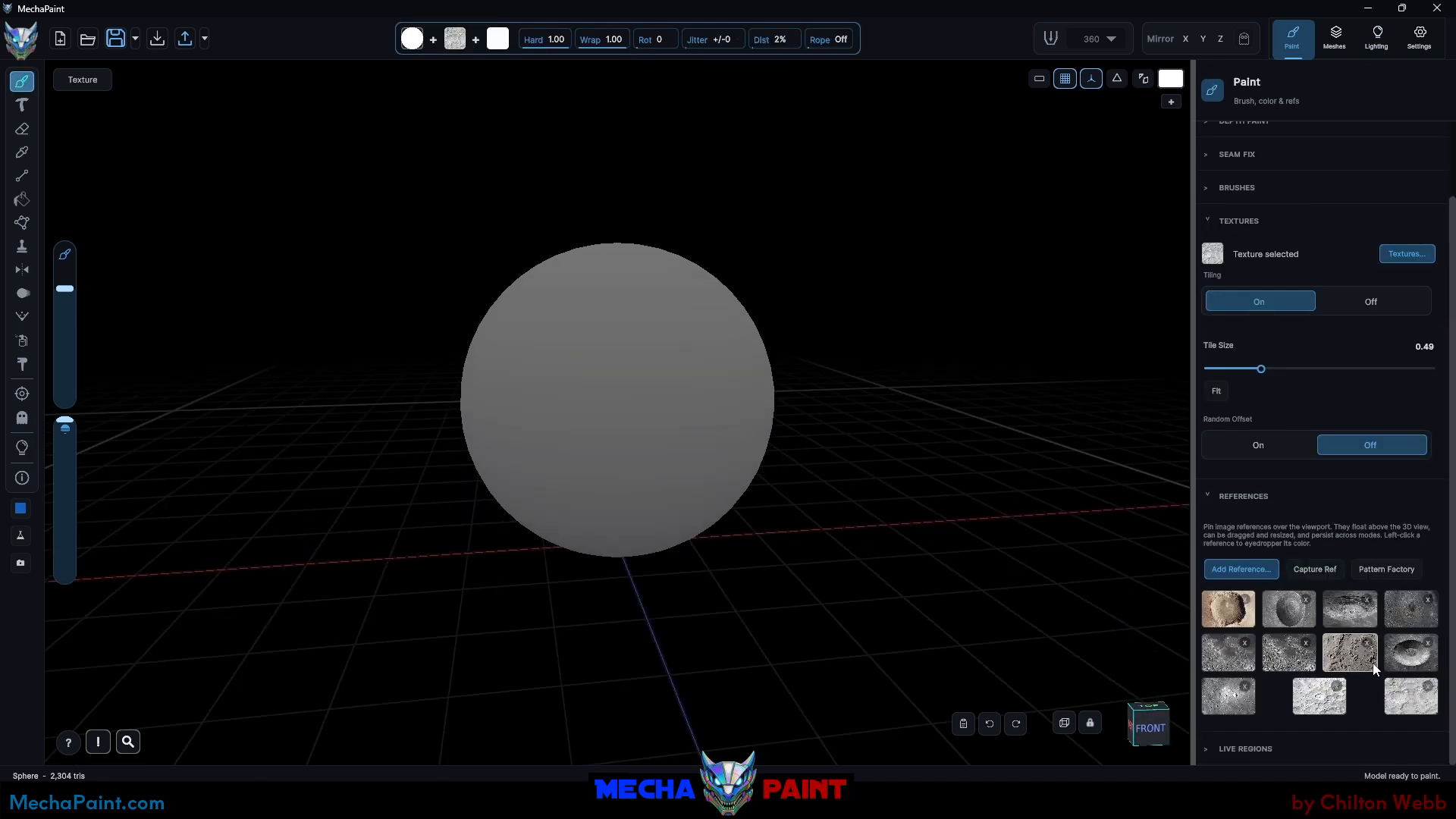
Step: Pin the four crater reference images and the pale moon surface reference over the viewport, moving the fourth one clear of the others
{"action": "left_click", "coordinate": [1249, 626]}
{"action": "left_click", "coordinate": [1292, 615]}
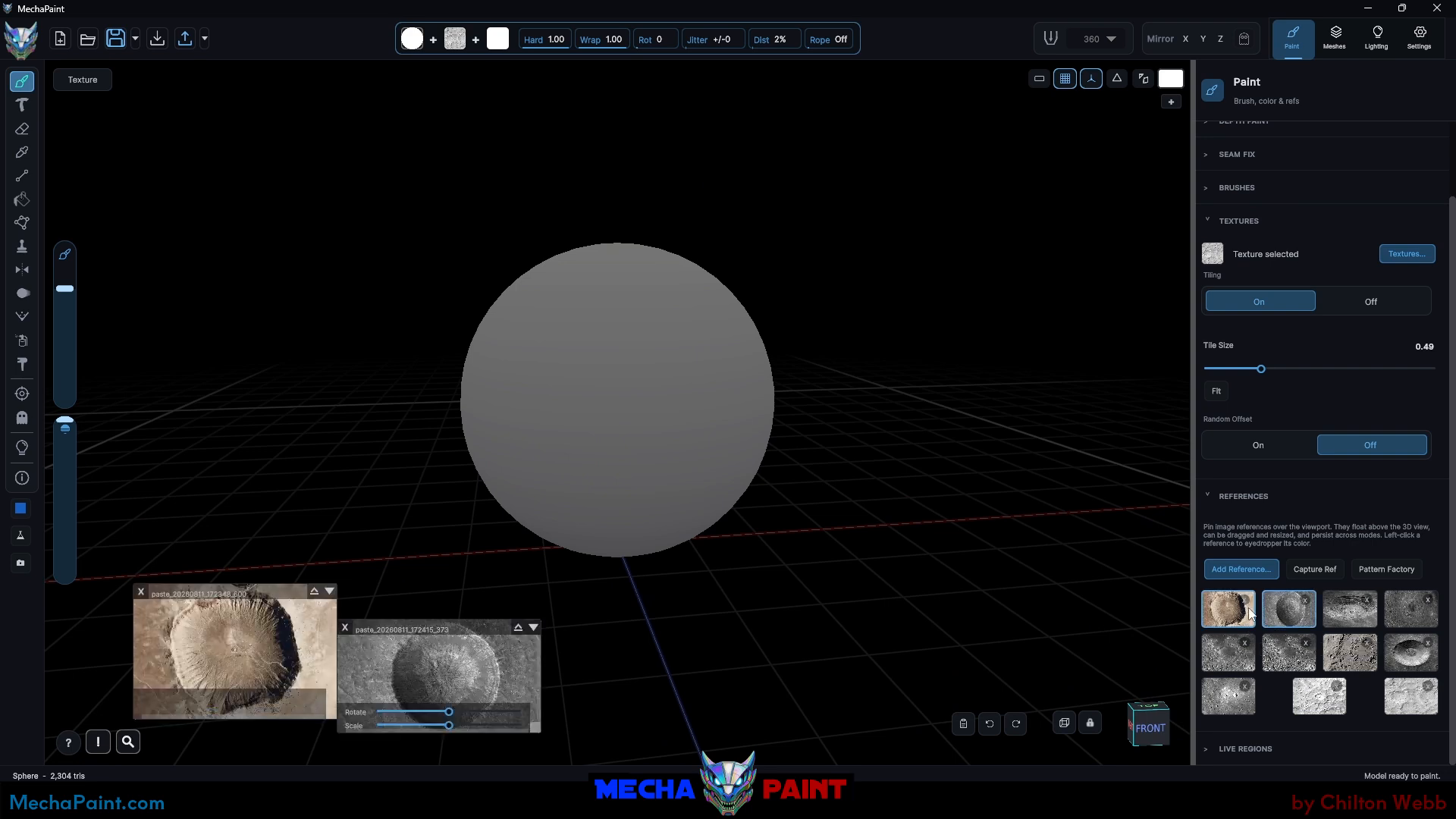
{"action": "left_click", "coordinate": [1345, 614]}
{"action": "left_click", "coordinate": [1409, 616]}
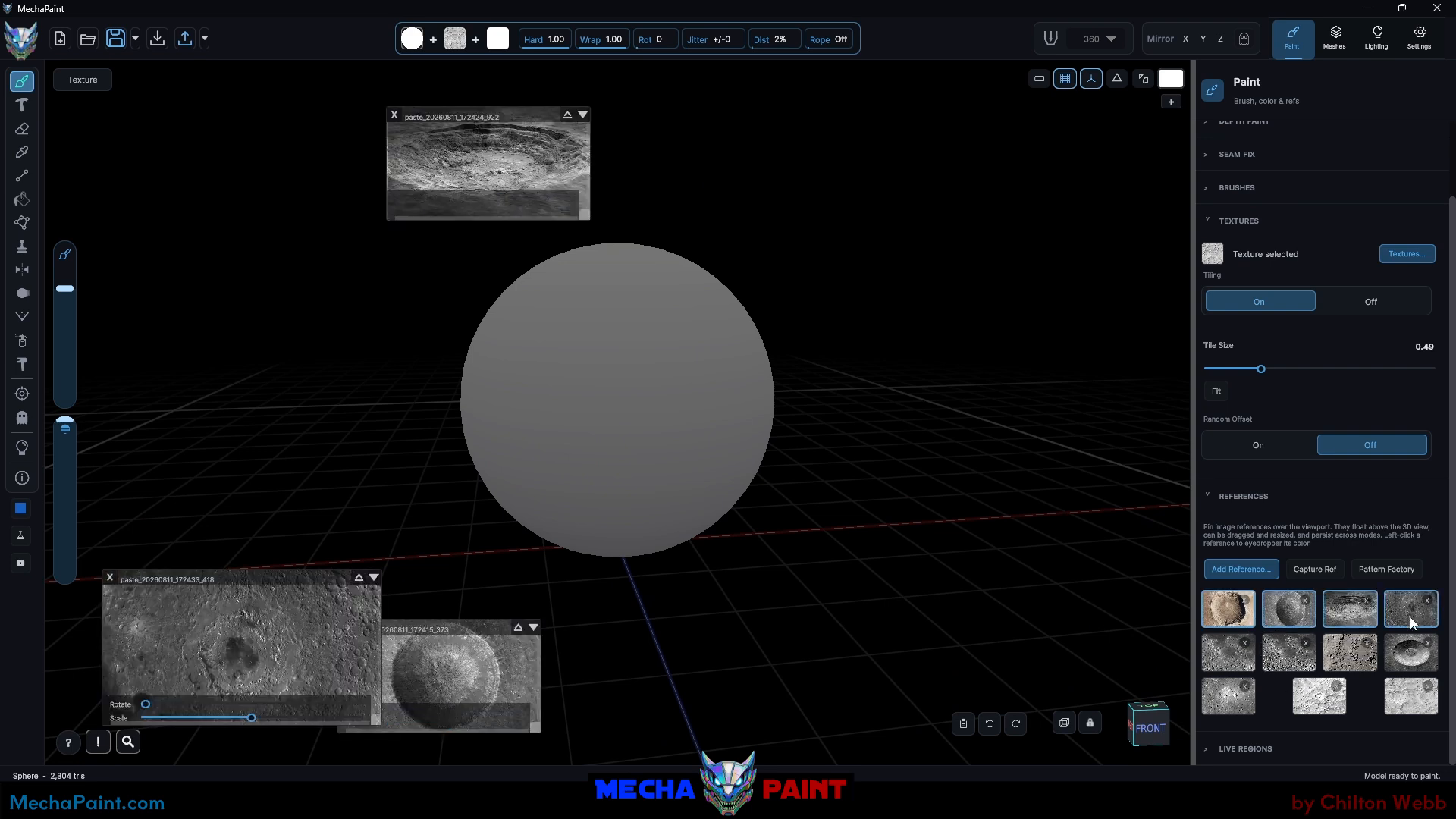
{"action": "left_click_drag", "start_coordinate": [272, 578], "coordinate": [261, 118]}
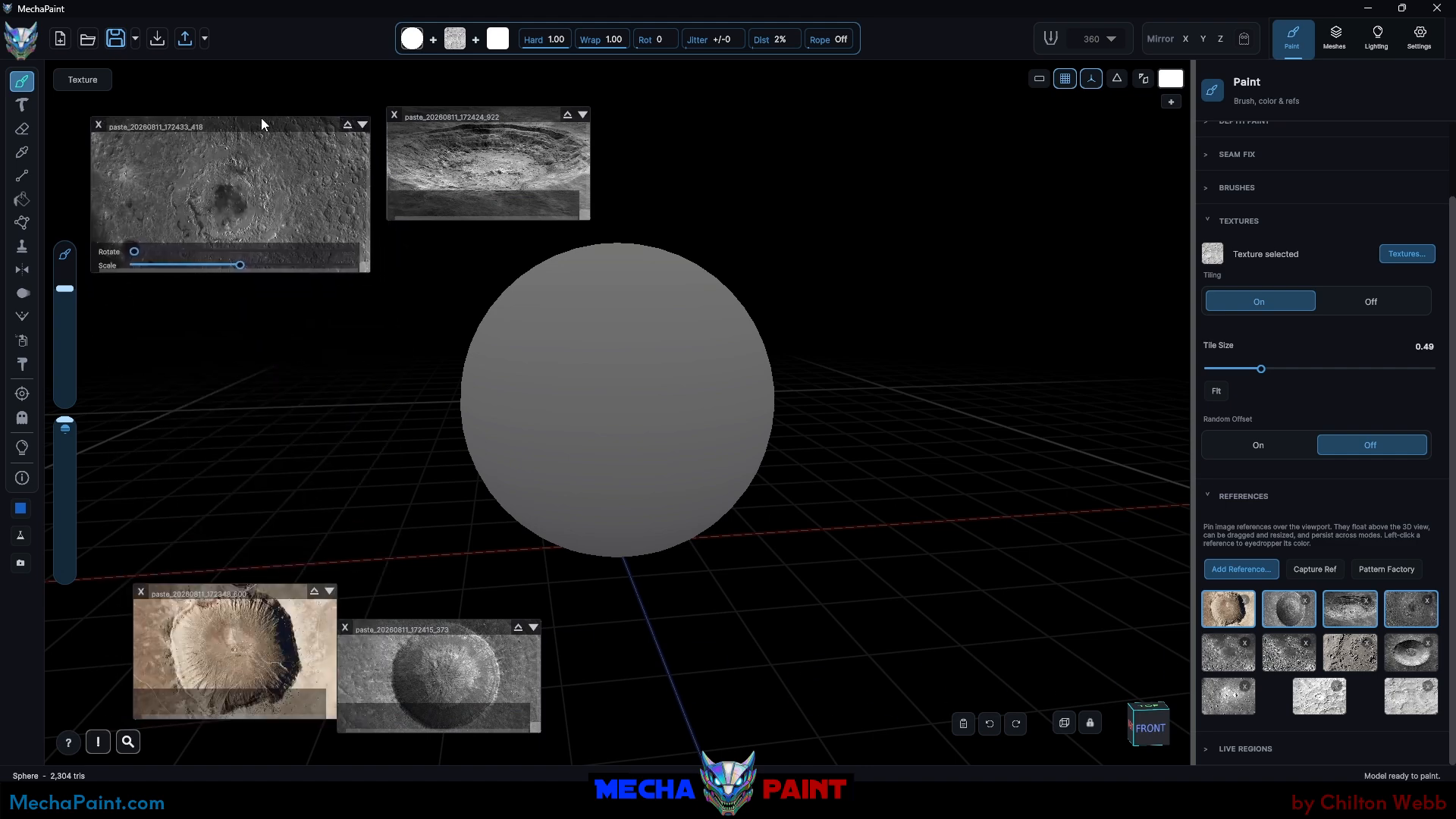
{"action": "left_click", "coordinate": [1335, 711]}
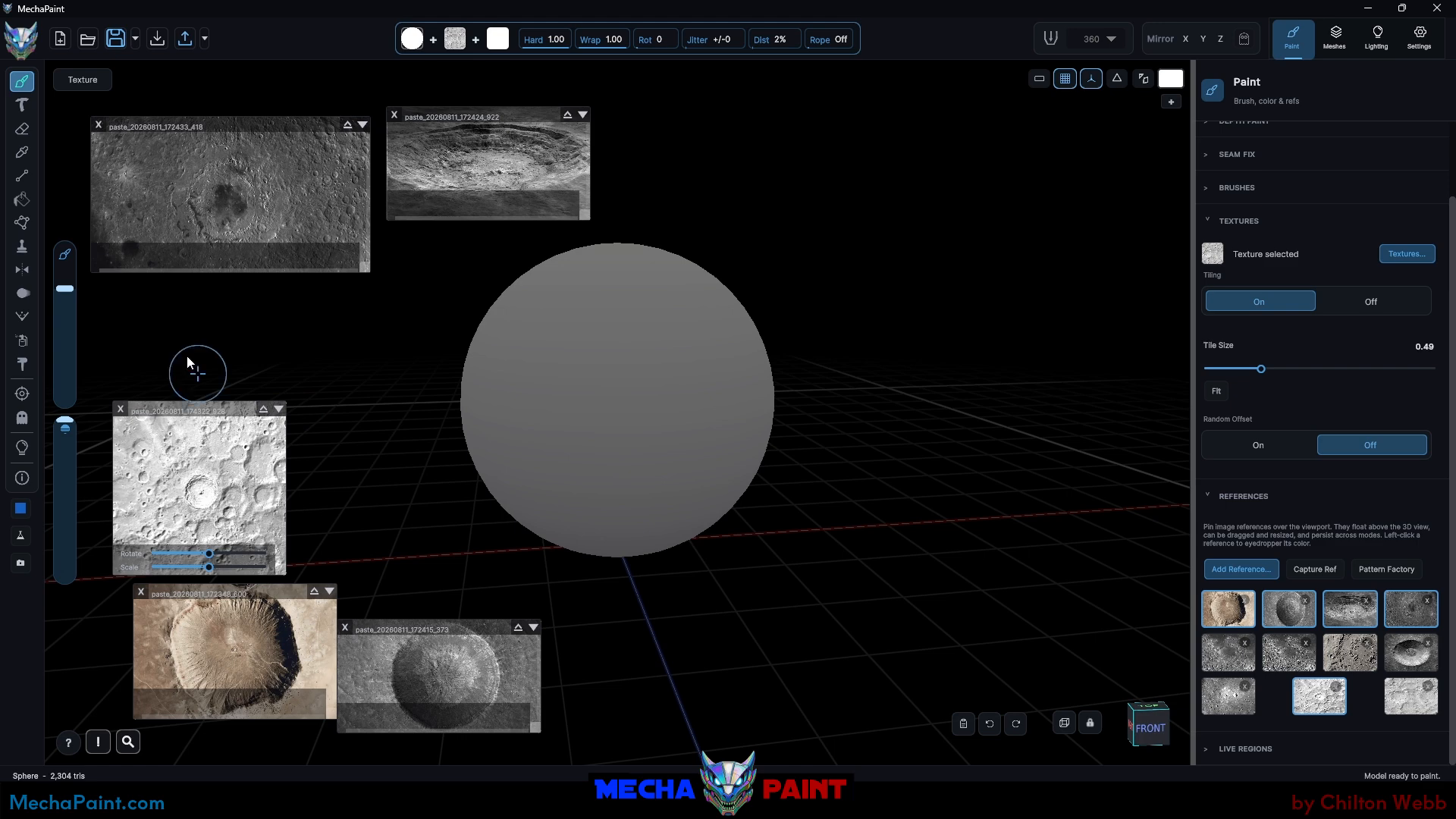
Step: Close all five pinned reference images so the viewport around the sphere is clear
{"action": "left_click", "coordinate": [98, 125]}
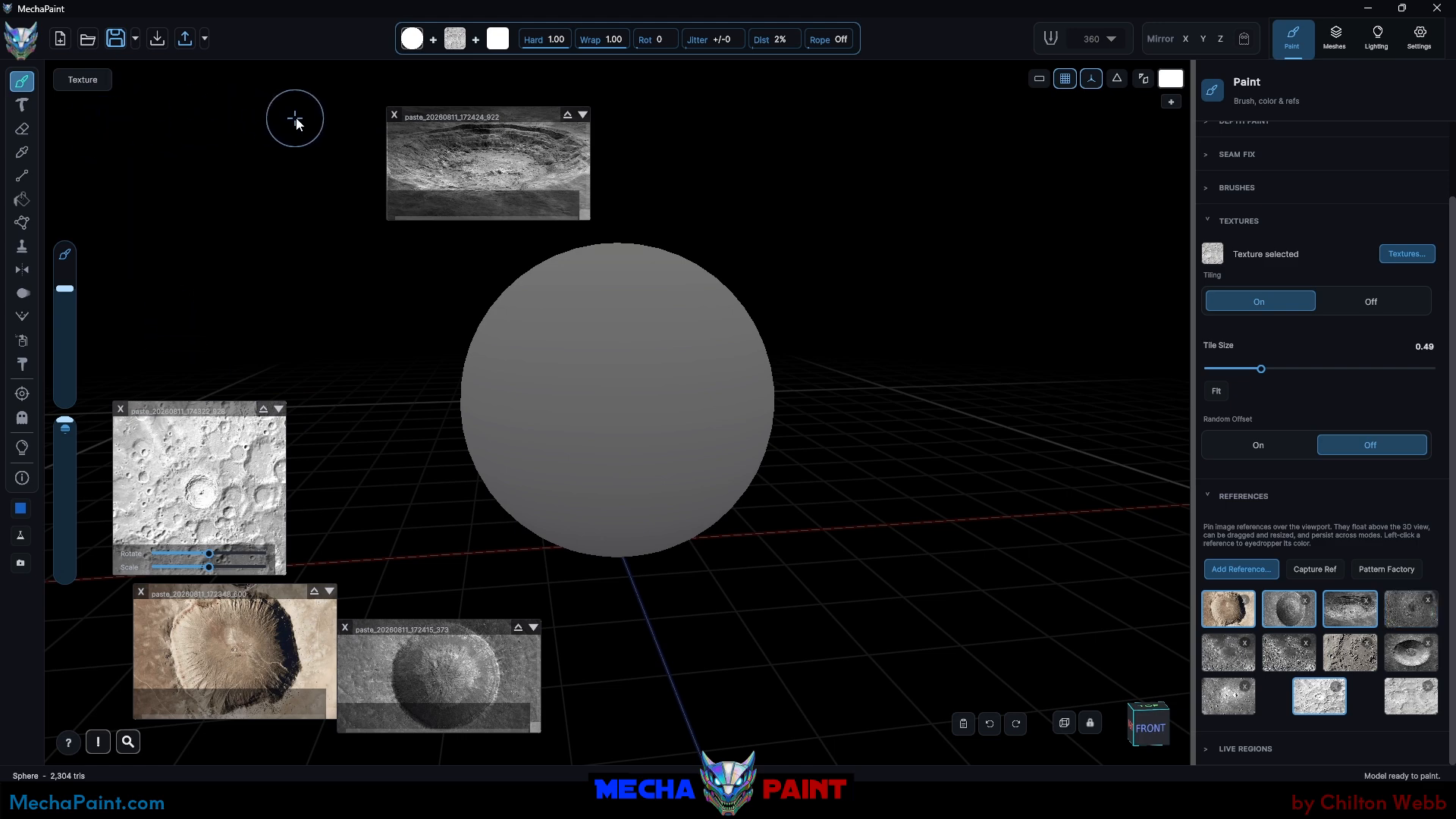
{"action": "left_click", "coordinate": [394, 114]}
{"action": "left_click_drag", "start_coordinate": [128, 409], "coordinate": [140, 171]}
{"action": "left_click", "coordinate": [136, 172]}
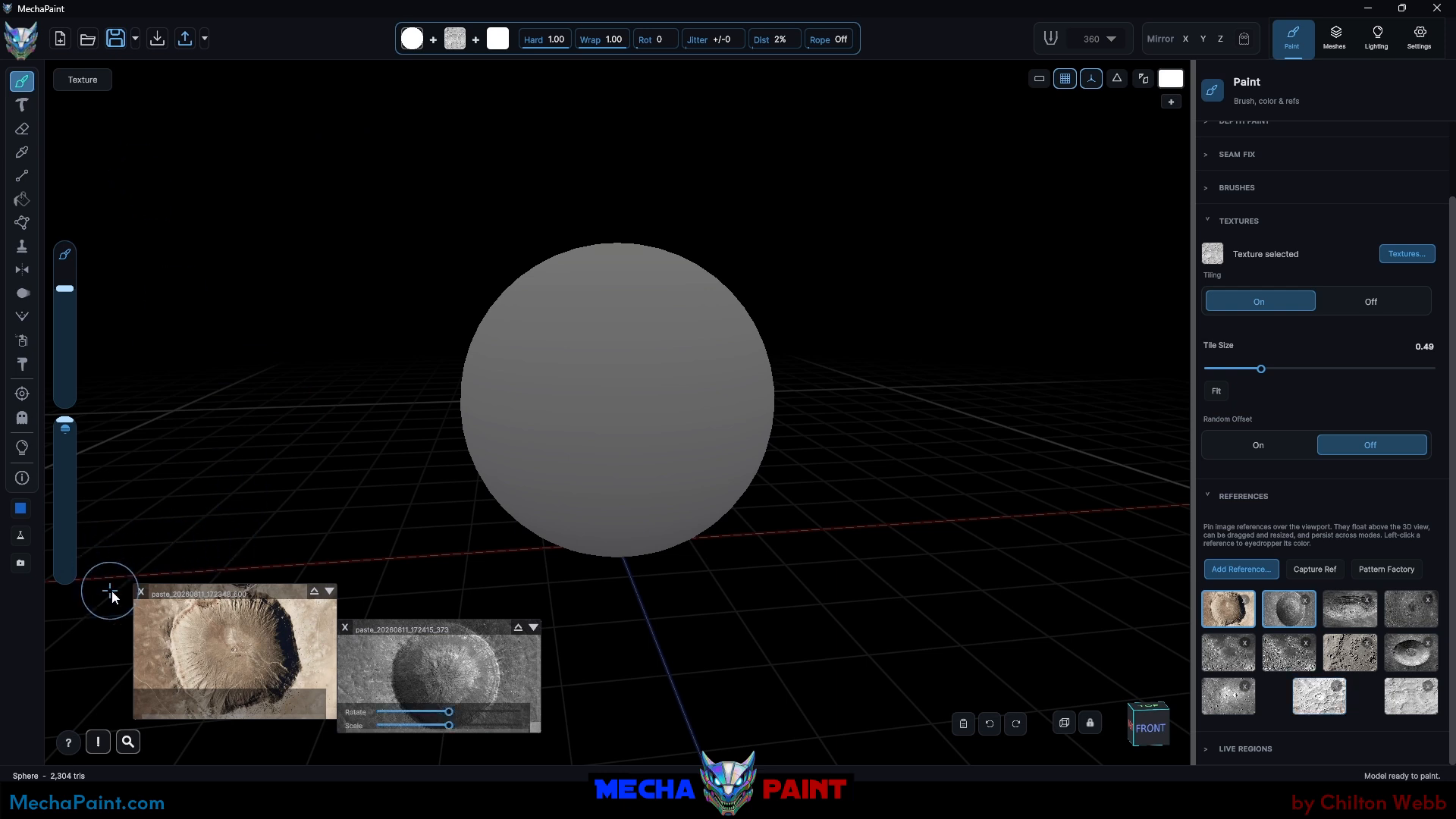
{"action": "left_click", "coordinate": [141, 592]}
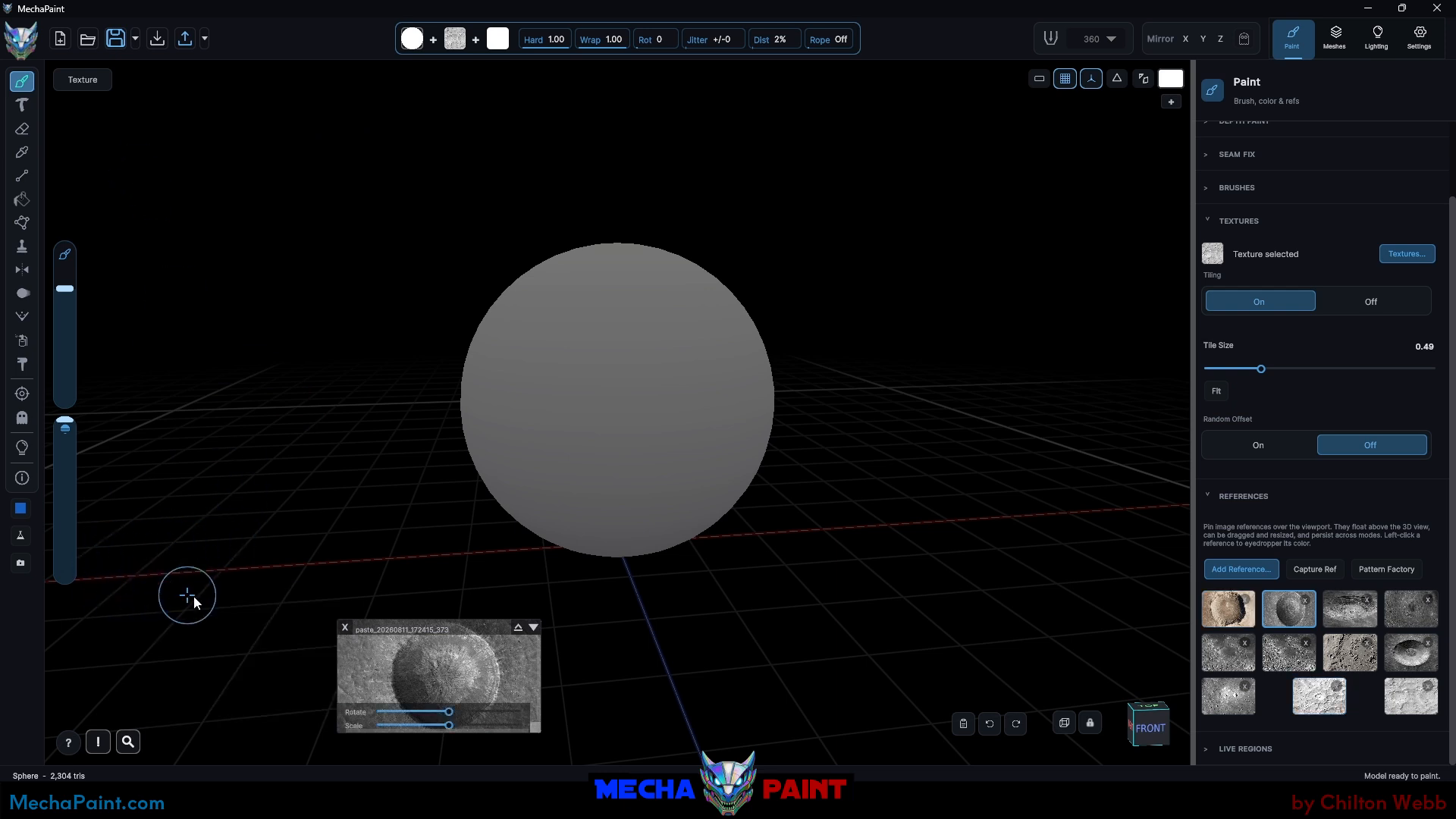
{"action": "left_click", "coordinate": [345, 628]}
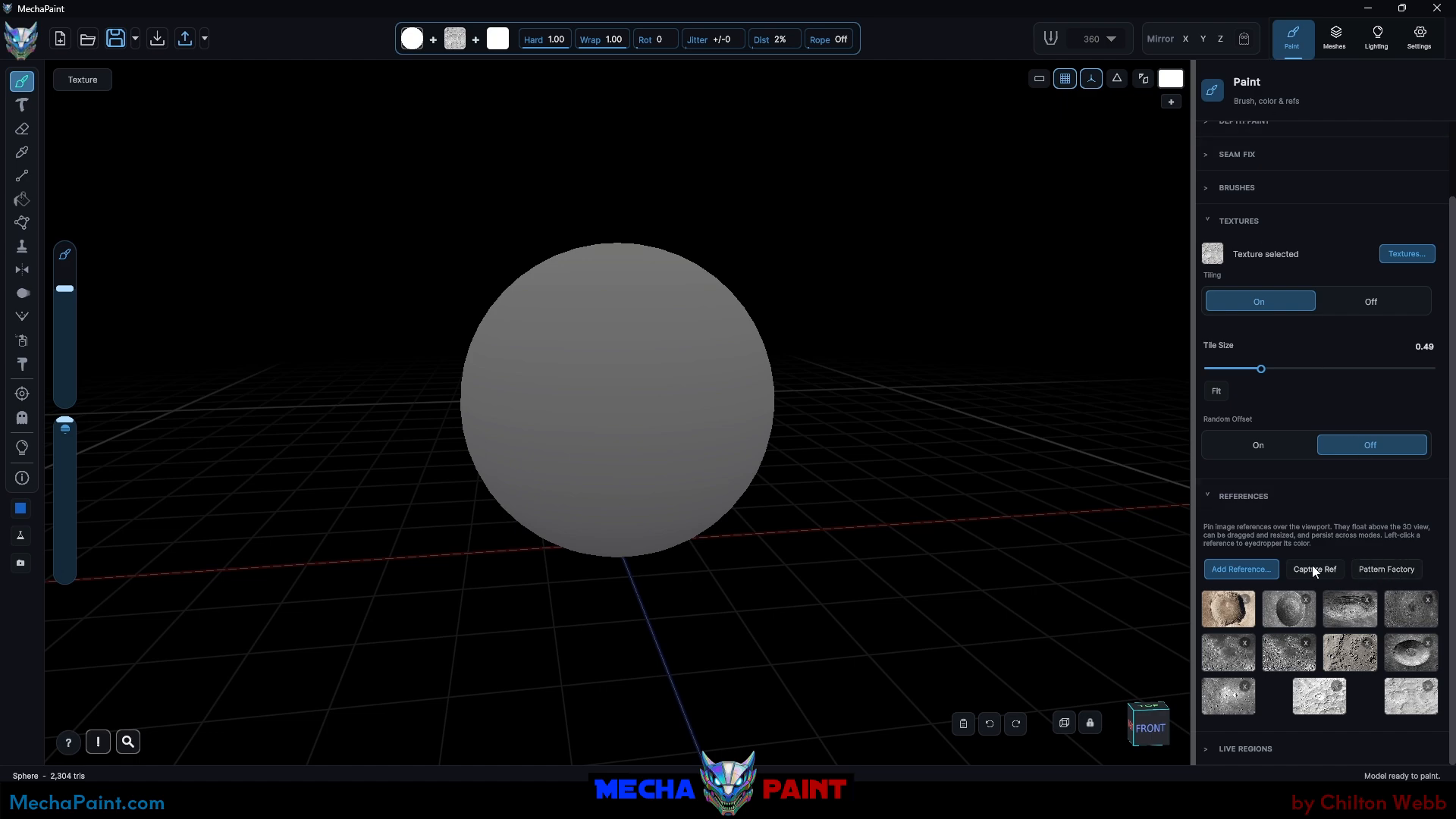
Step: Review the crater tiling pattern in Pattern Factory and its finished texture as a pinned reference, closing both again
{"action": "left_click", "coordinate": [1392, 570]}
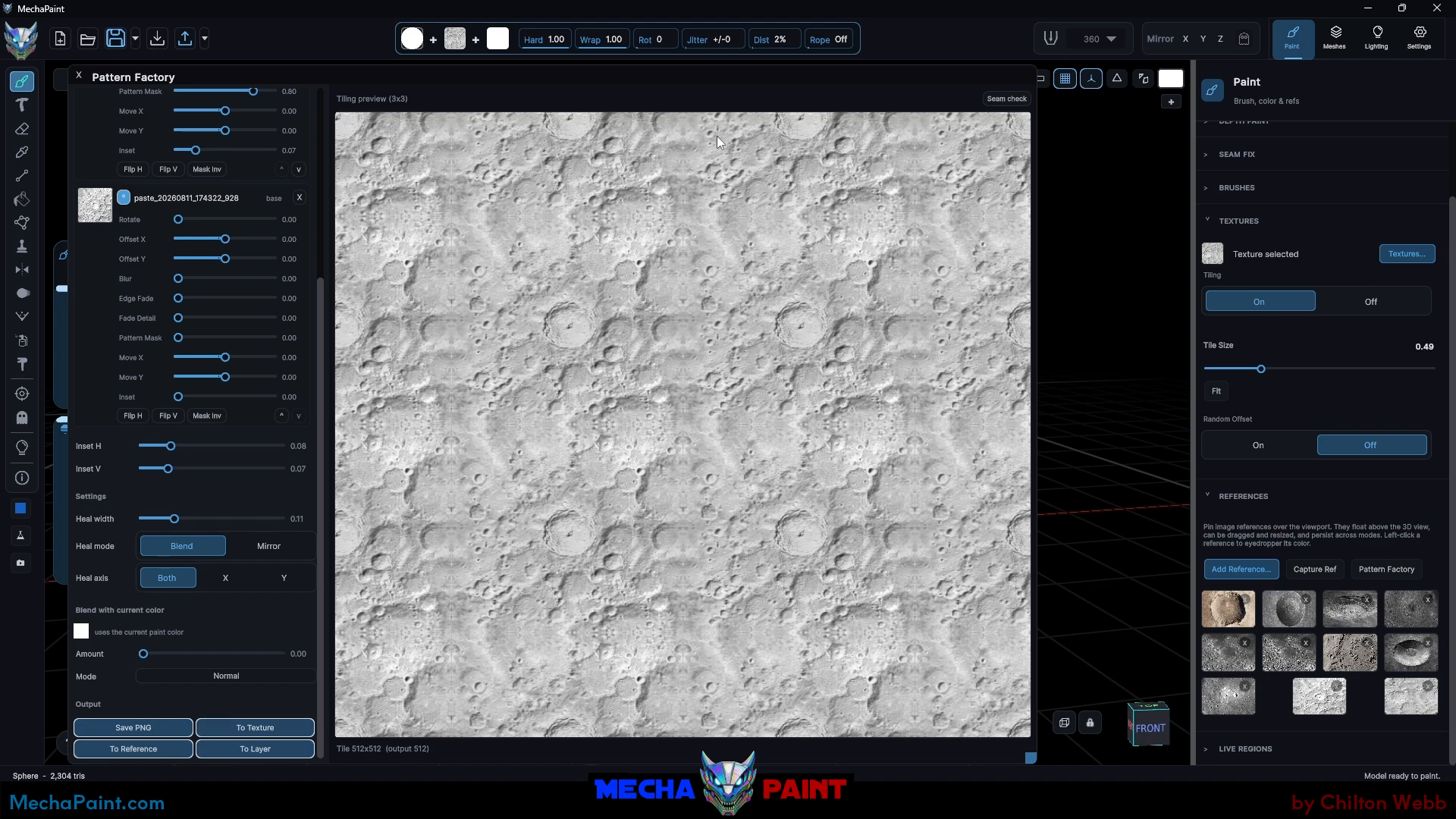
{"action": "left_click", "coordinate": [79, 79]}
{"action": "left_click", "coordinate": [1411, 705]}
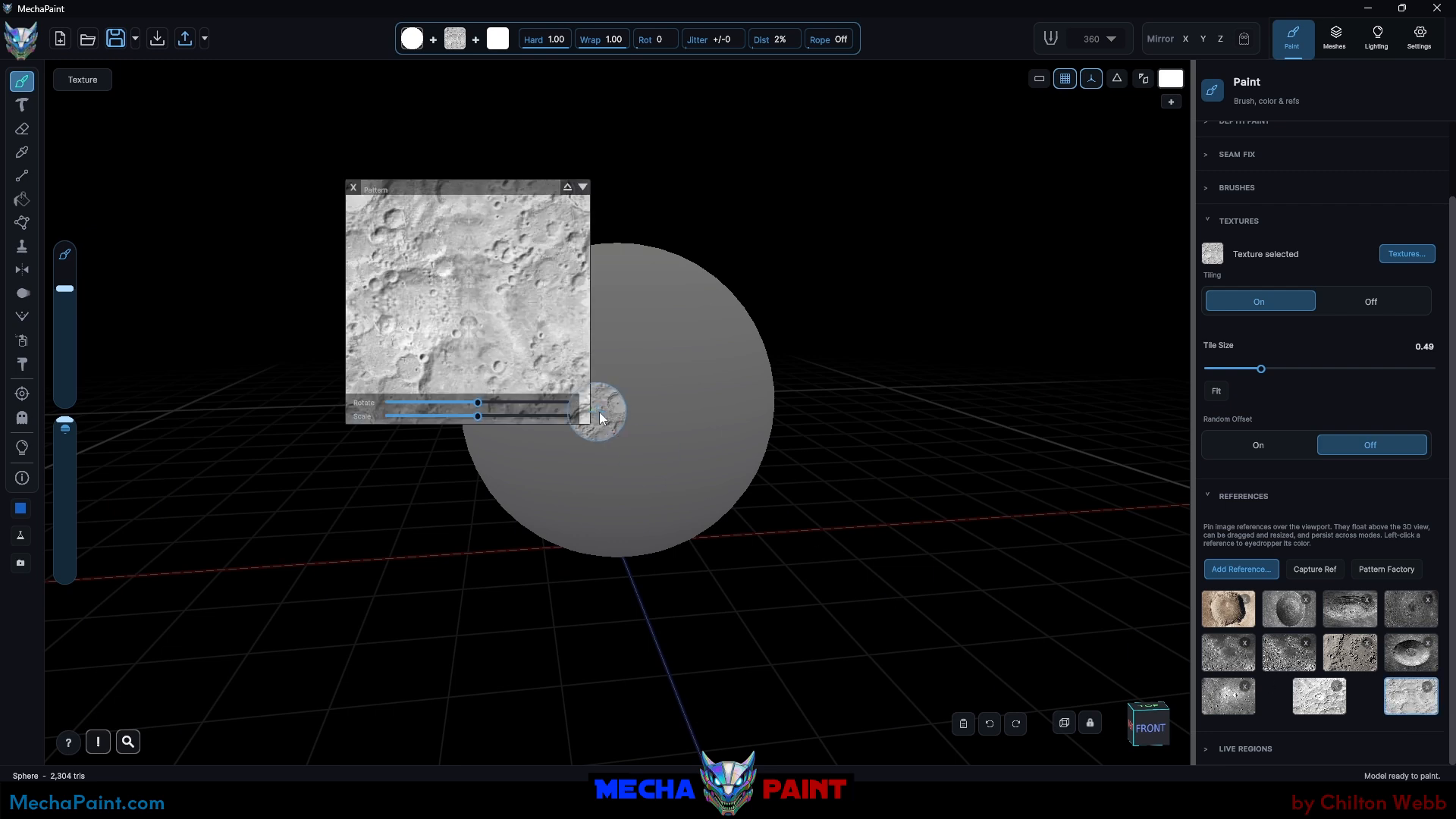
{"action": "left_click", "coordinate": [354, 184]}
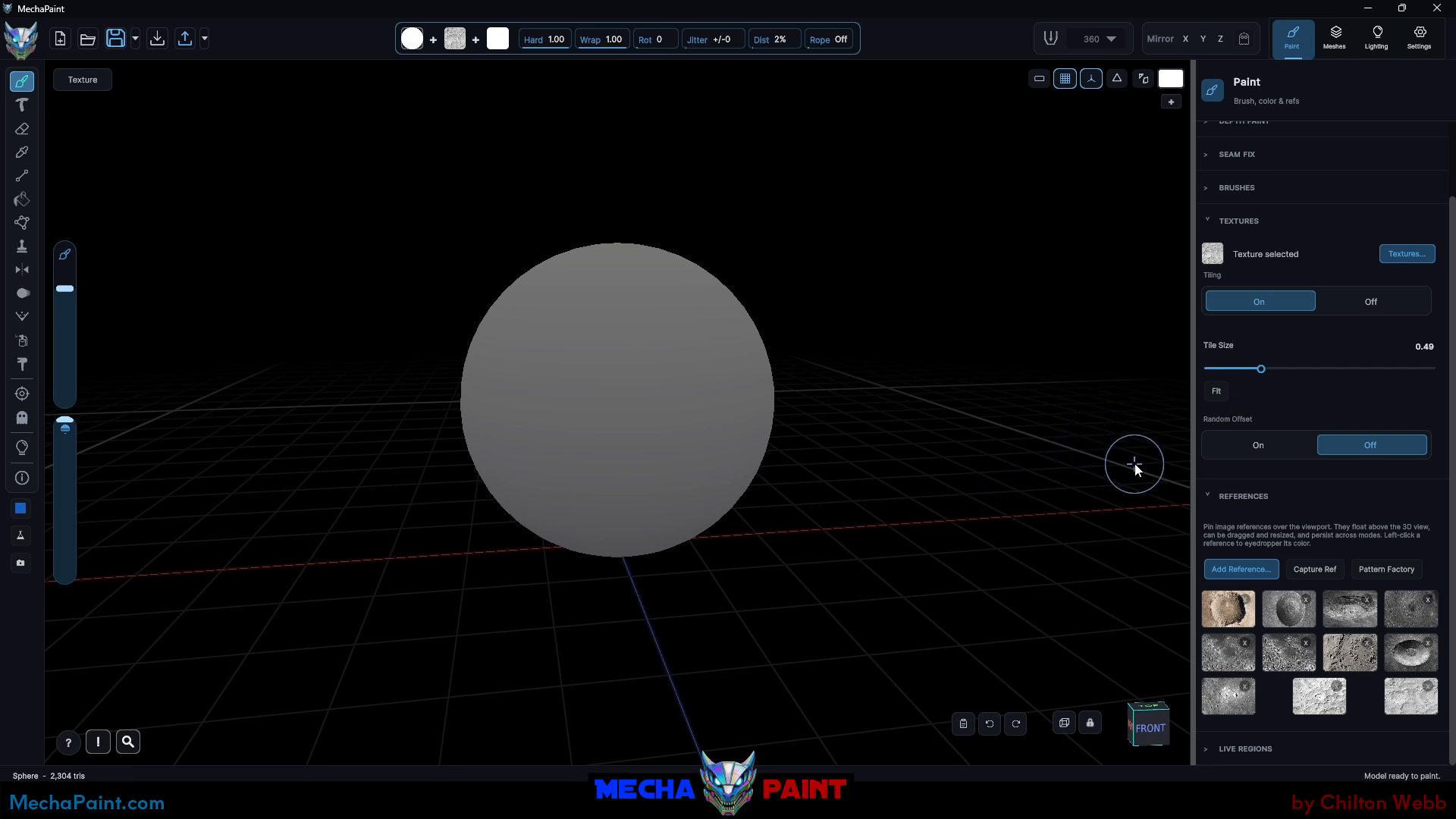
Step: Fill Layer 1 with the current crater texture using Fill With Texture and check the sphere from the side
{"action": "left_click", "coordinate": [1335, 36]}
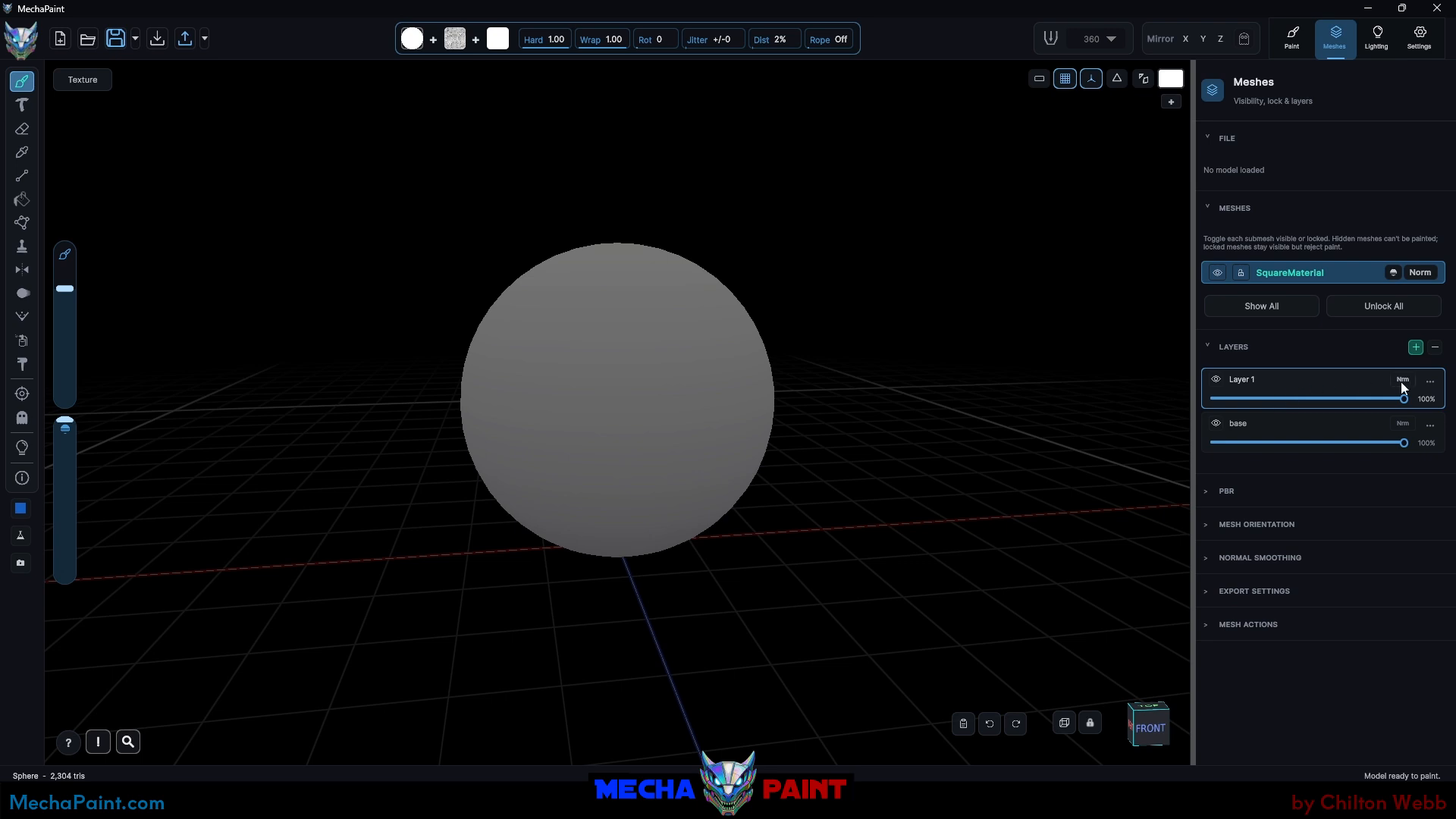
{"action": "left_click", "coordinate": [1431, 382]}
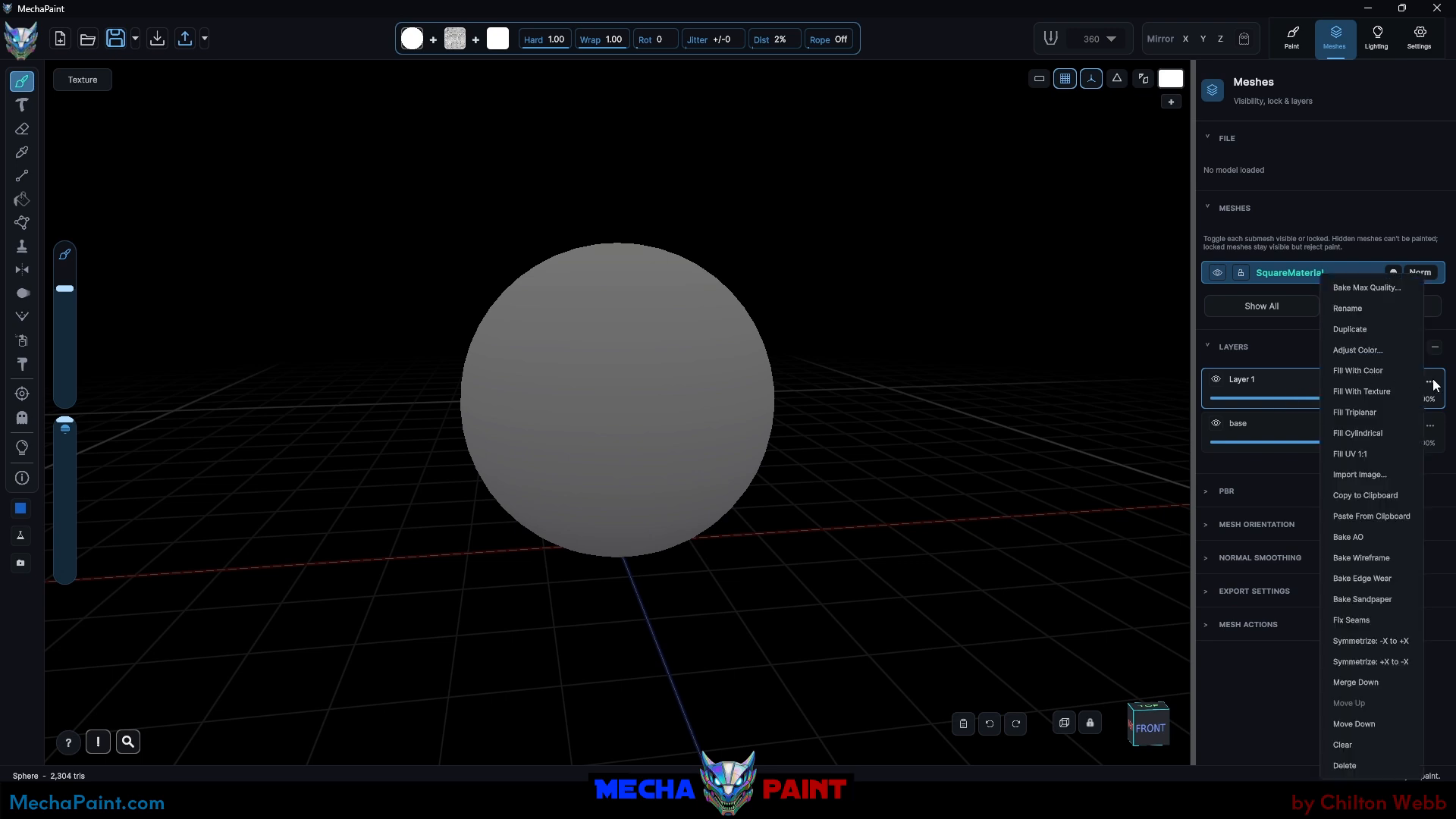
{"action": "left_click", "coordinate": [1379, 392]}
{"action": "middle_click_drag", "start_coordinate": [829, 595], "coordinate": [981, 595]}
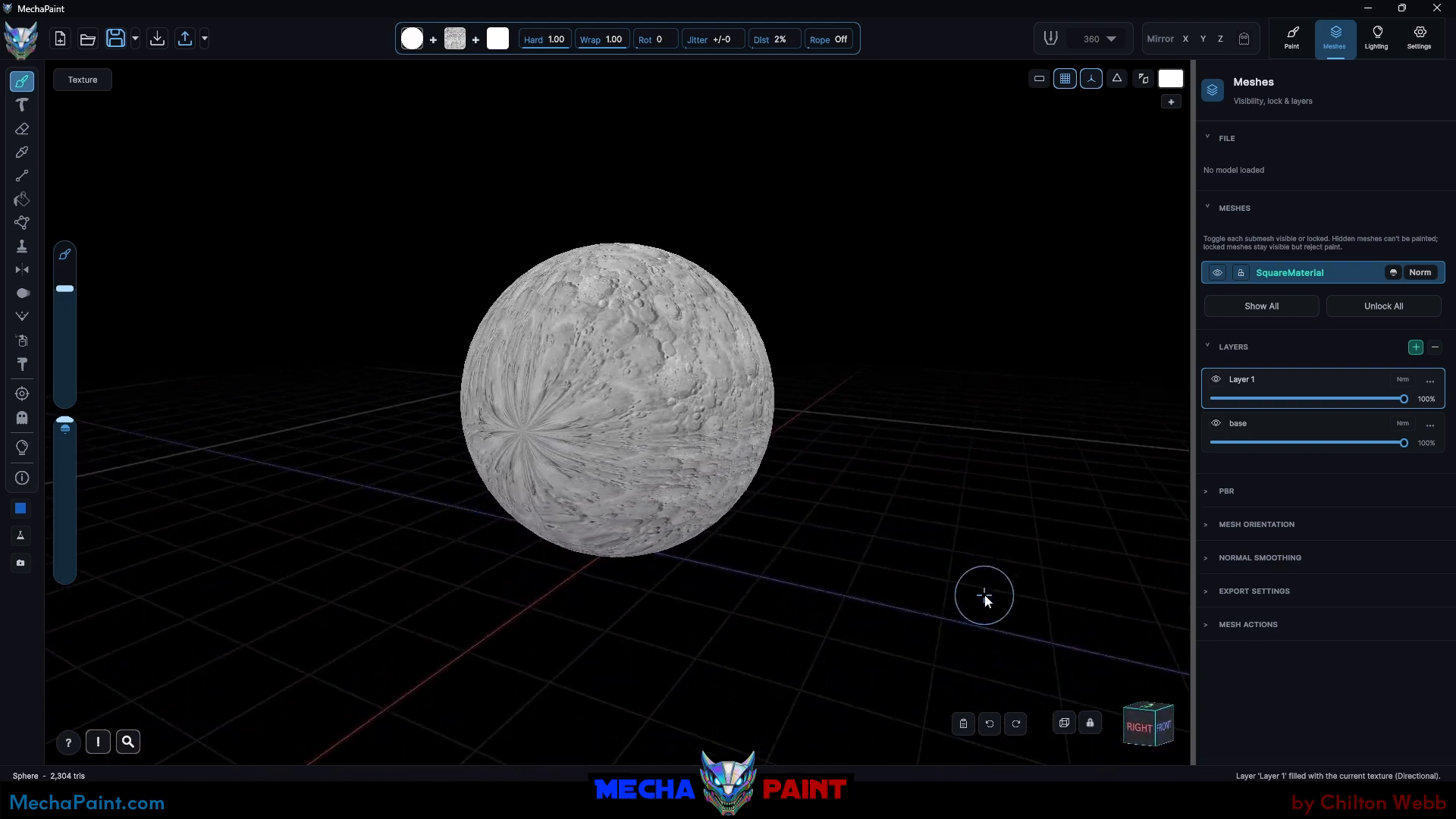
Step: Fill Layer 1 with the current crater texture using Fill Triplanar and check the sphere from the front
{"action": "left_click", "coordinate": [1430, 384]}
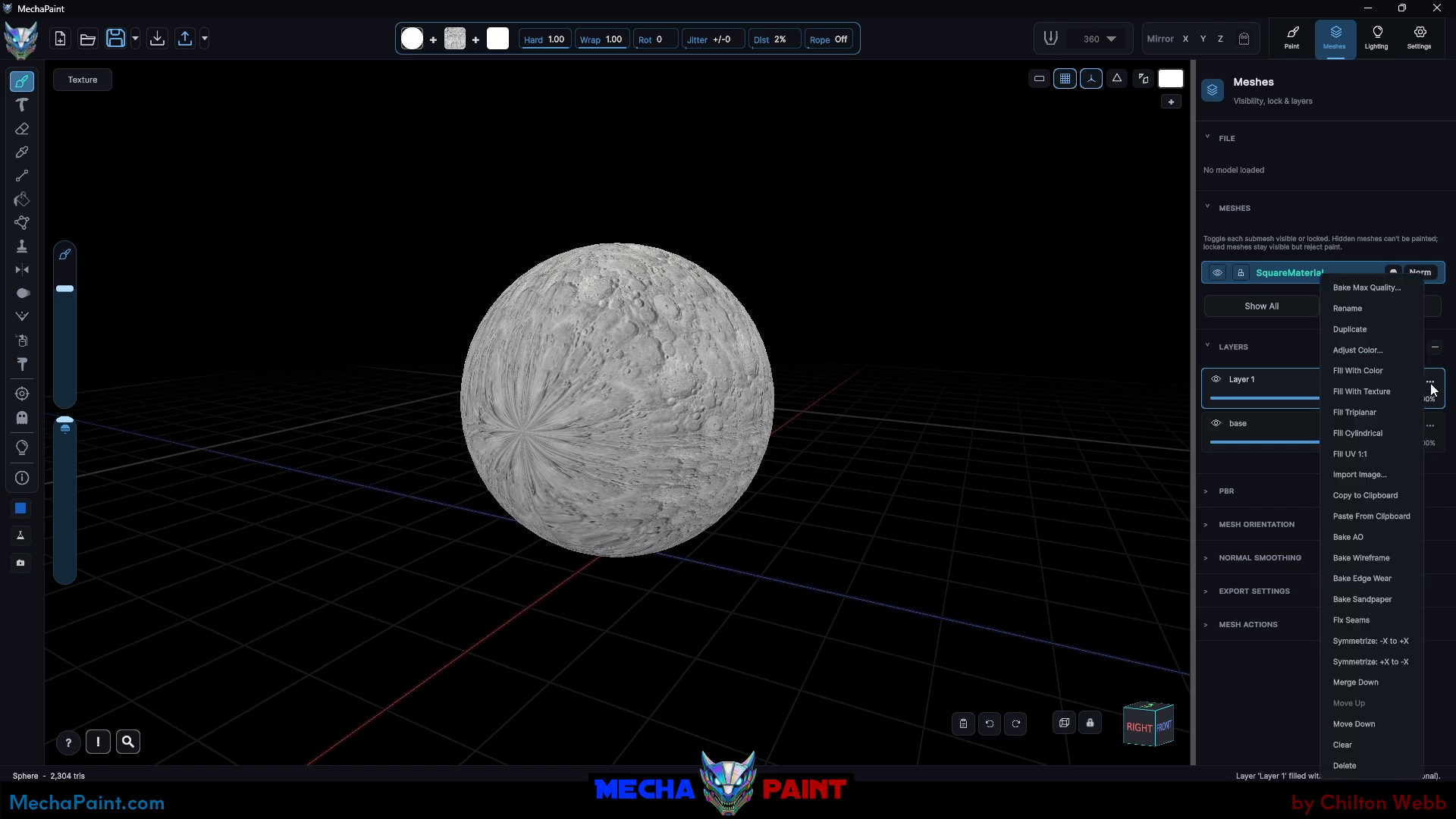
{"action": "left_click", "coordinate": [1365, 411]}
{"action": "middle_click_drag", "start_coordinate": [818, 552], "coordinate": [660, 595]}
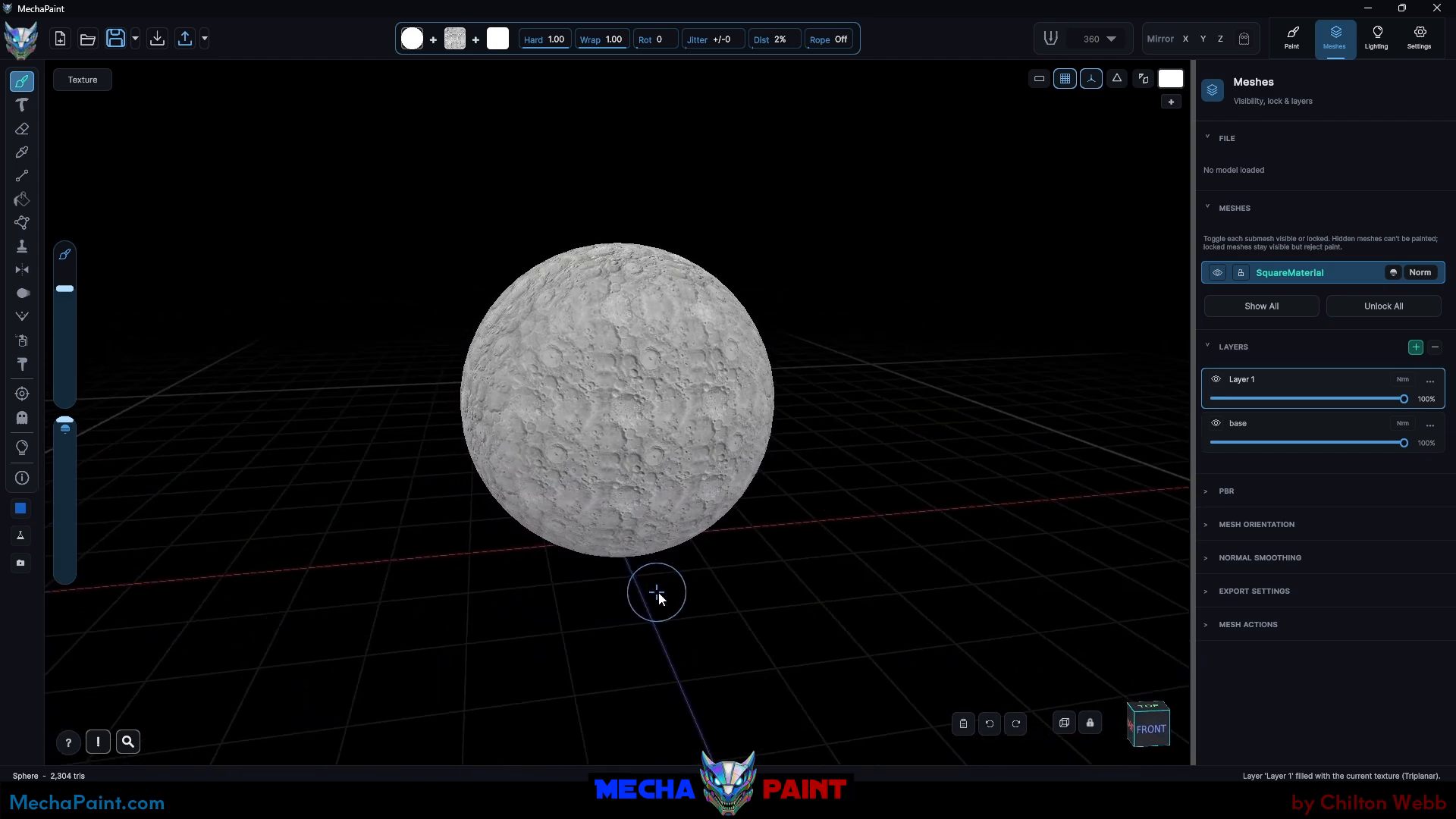
Step: Switch texture tiling off and back on, and set the tile size to 0.37
{"action": "left_click", "coordinate": [1294, 42]}
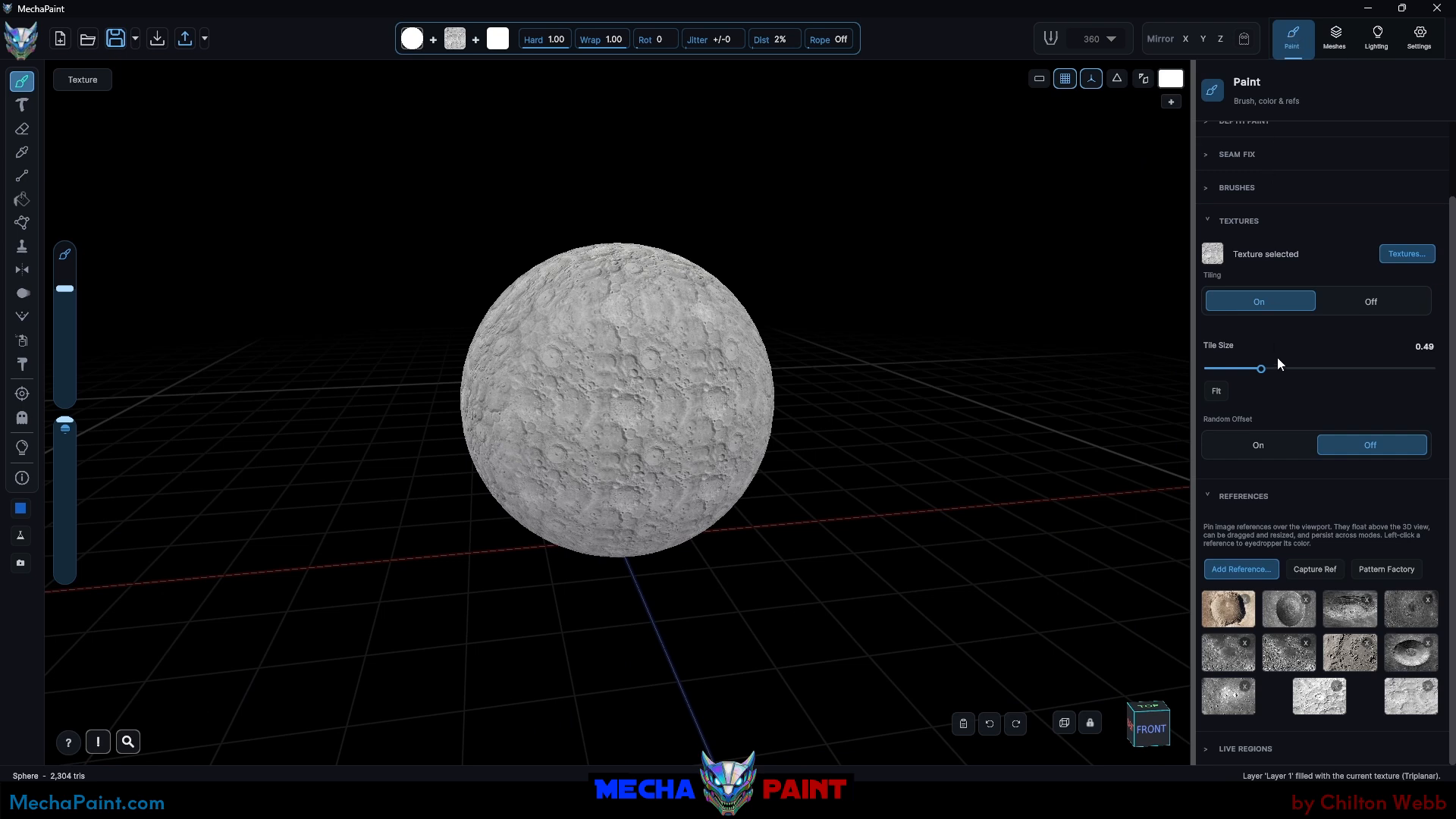
{"action": "left_click", "coordinate": [1344, 301]}
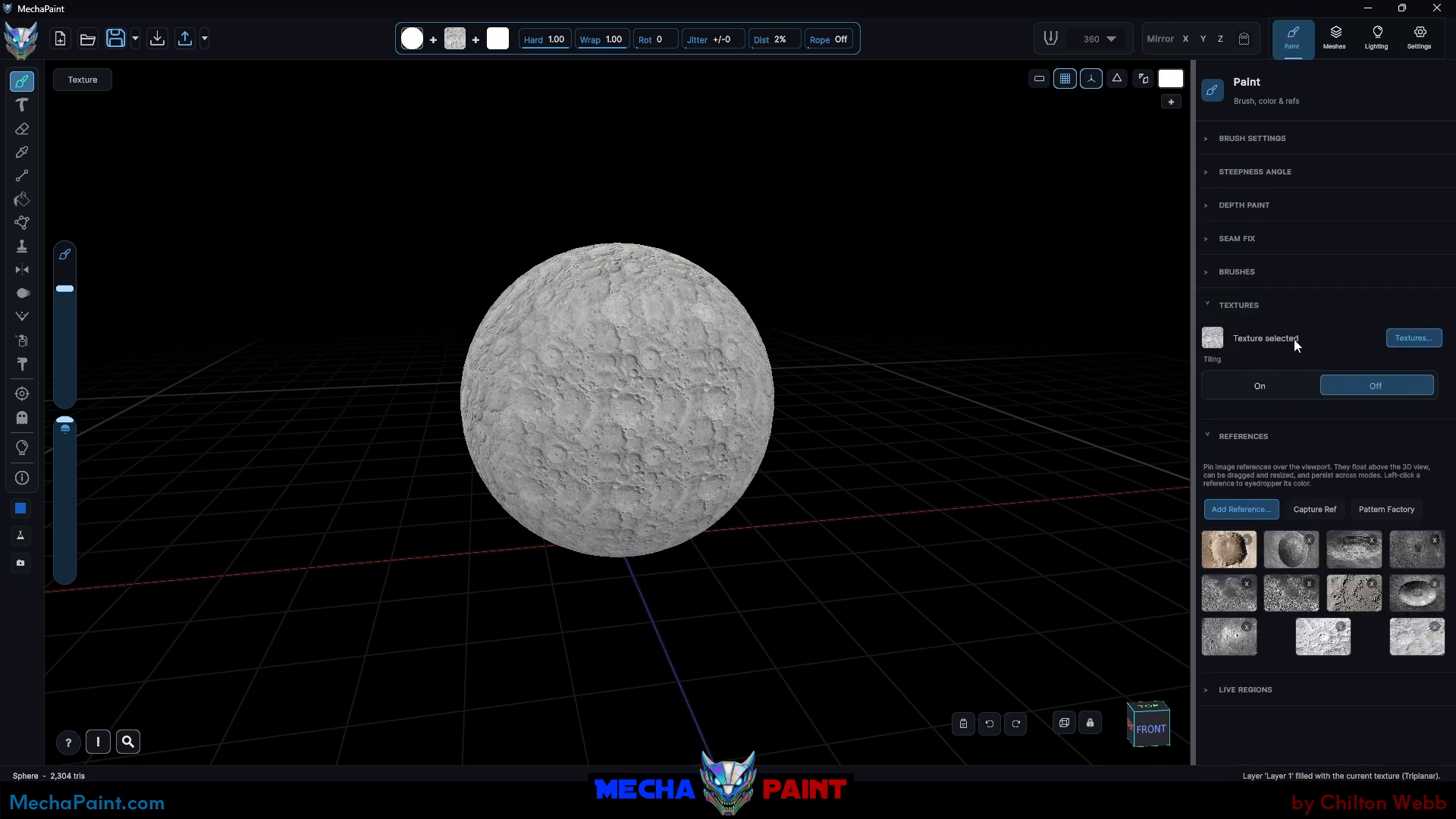
{"action": "left_click", "coordinate": [1266, 387]}
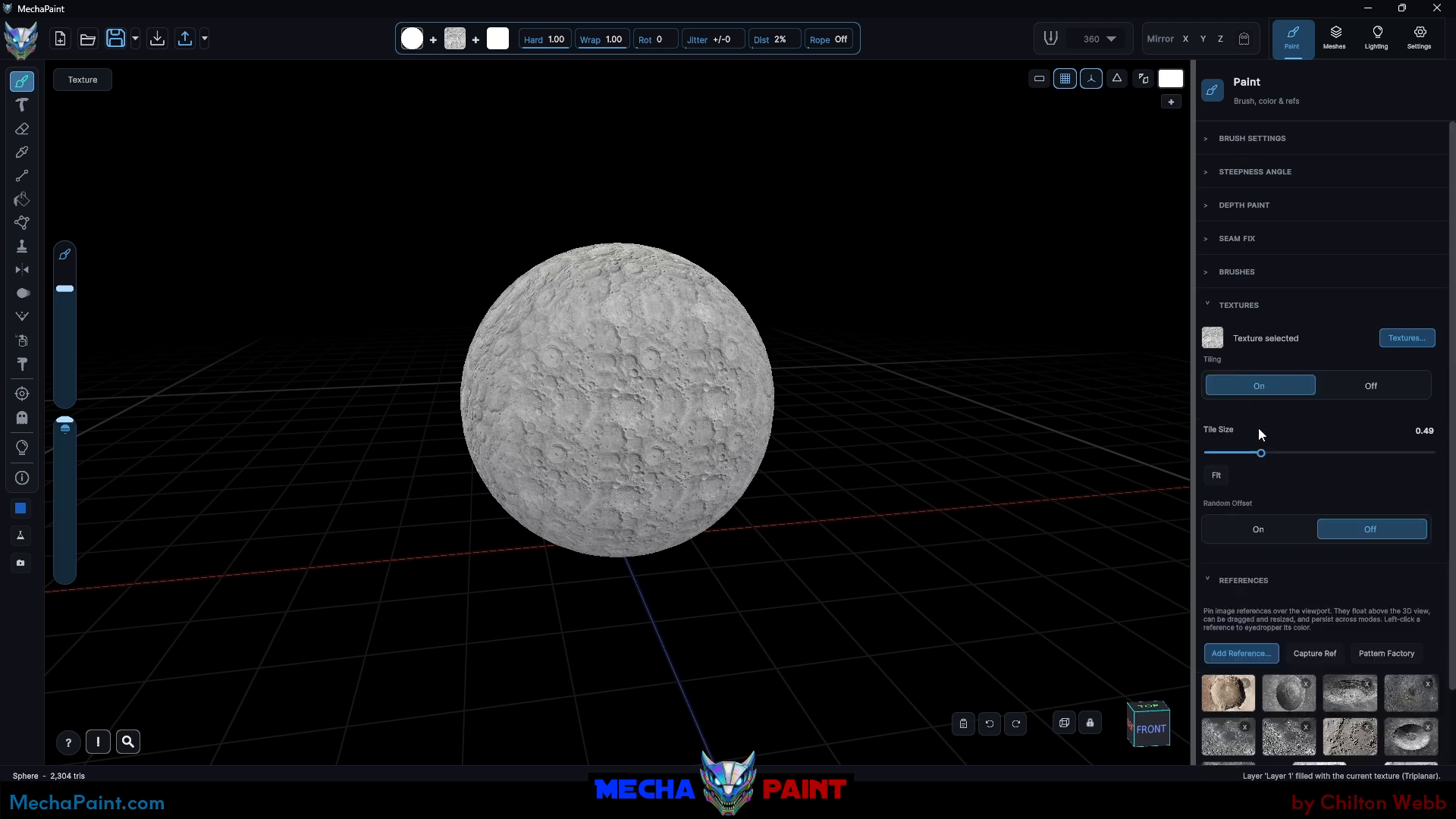
{"action": "left_click", "coordinate": [1248, 453]}
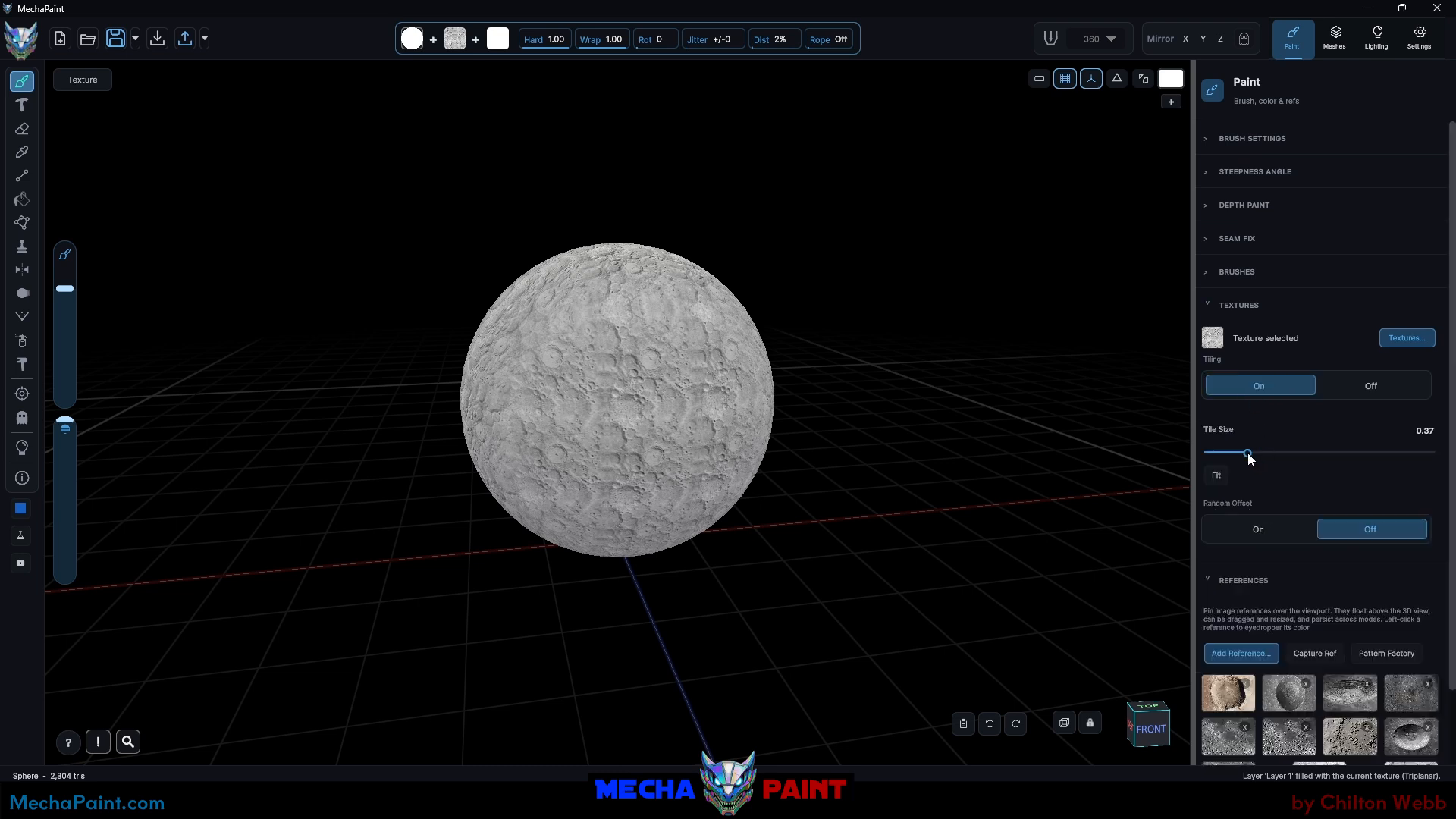
Step: Enlarge the brush and set the texture tile size to 0.19, checking the brush preview close up on the sphere
{"action": "left_click", "coordinate": [1335, 46]}
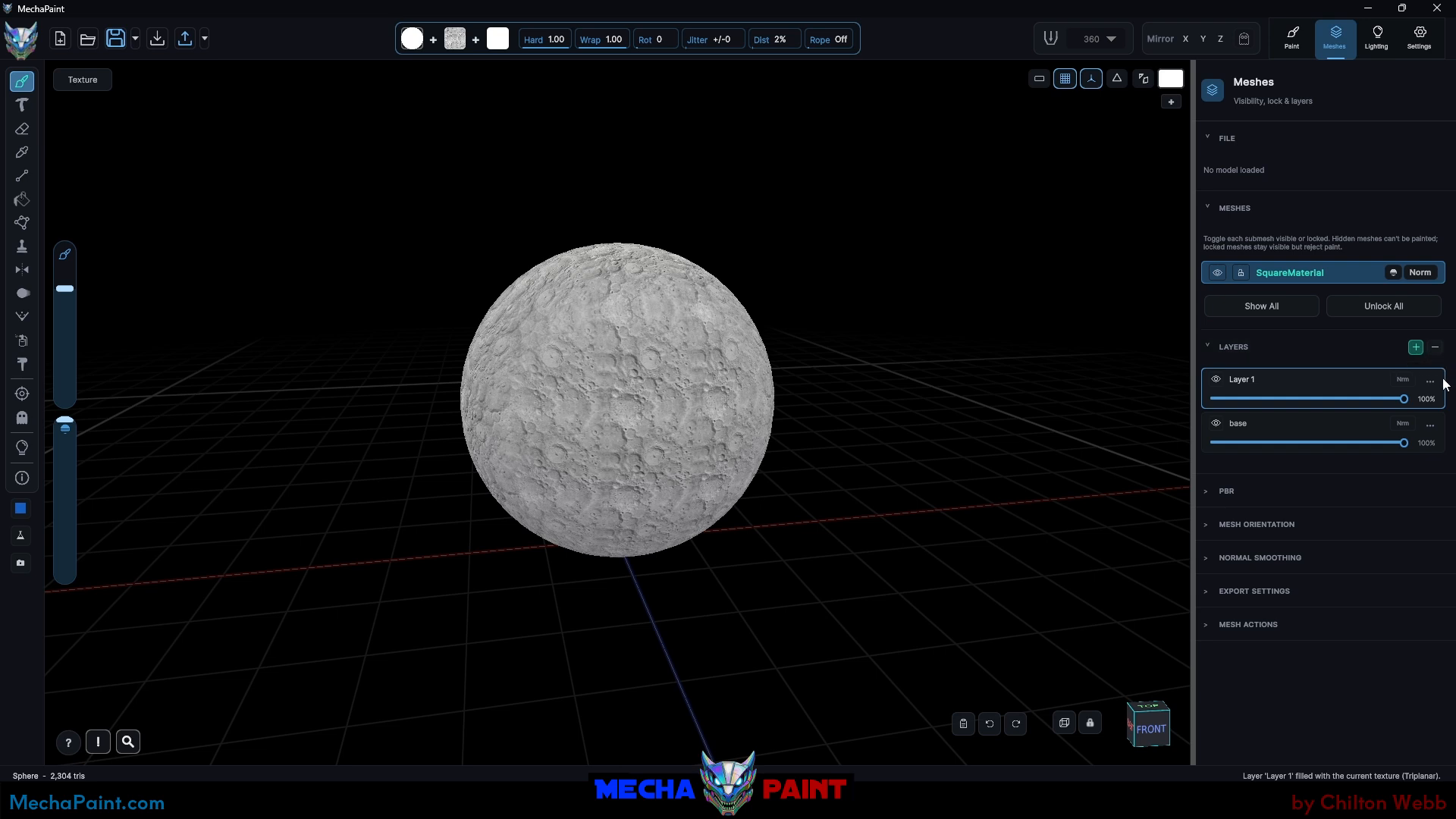
{"action": "key", "text": "]"}
{"action": "key", "text": "]"}
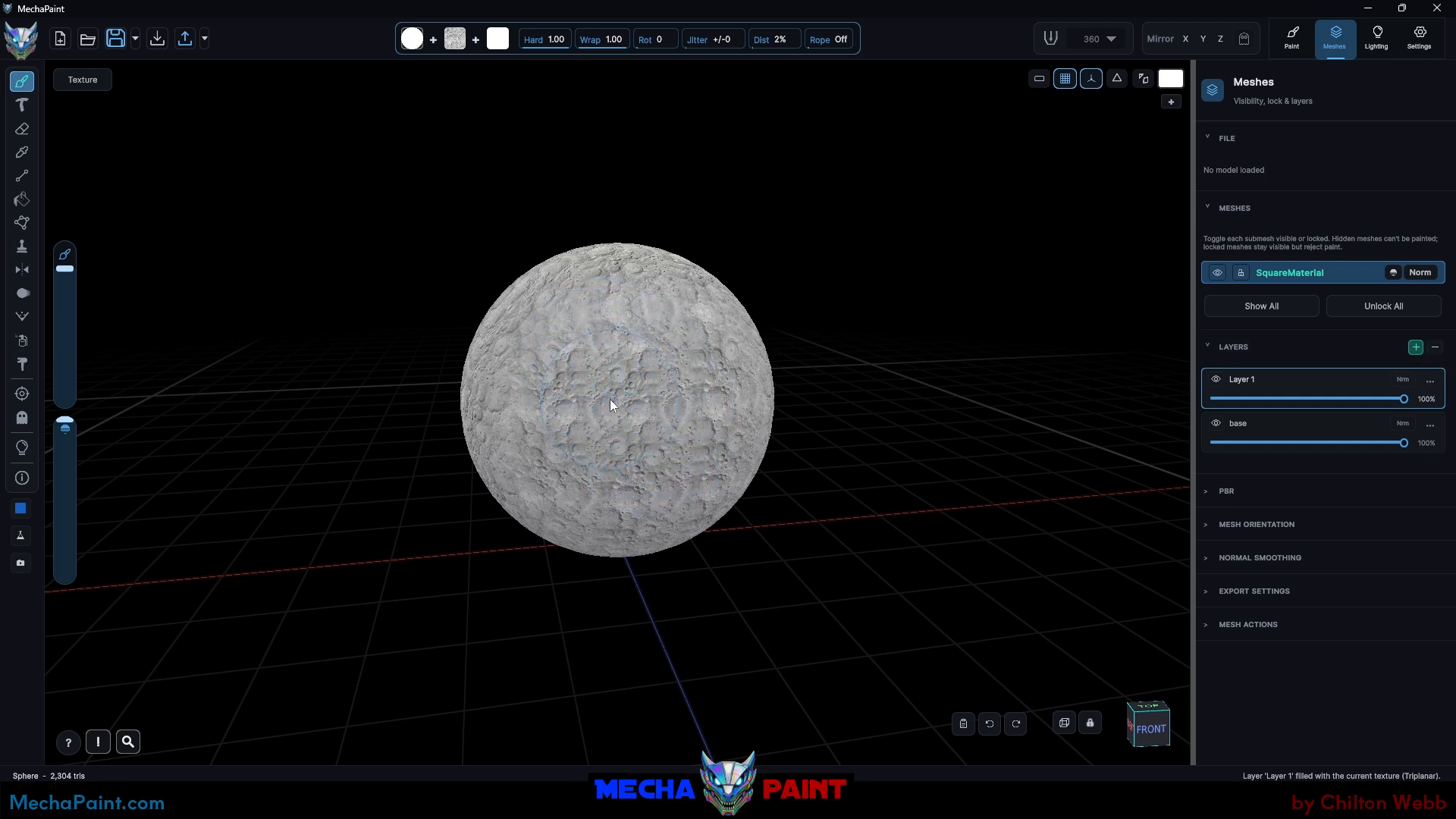
{"action": "left_click", "coordinate": [1293, 38]}
{"action": "left_click_drag", "start_coordinate": [1229, 453], "coordinate": [1208, 453]}
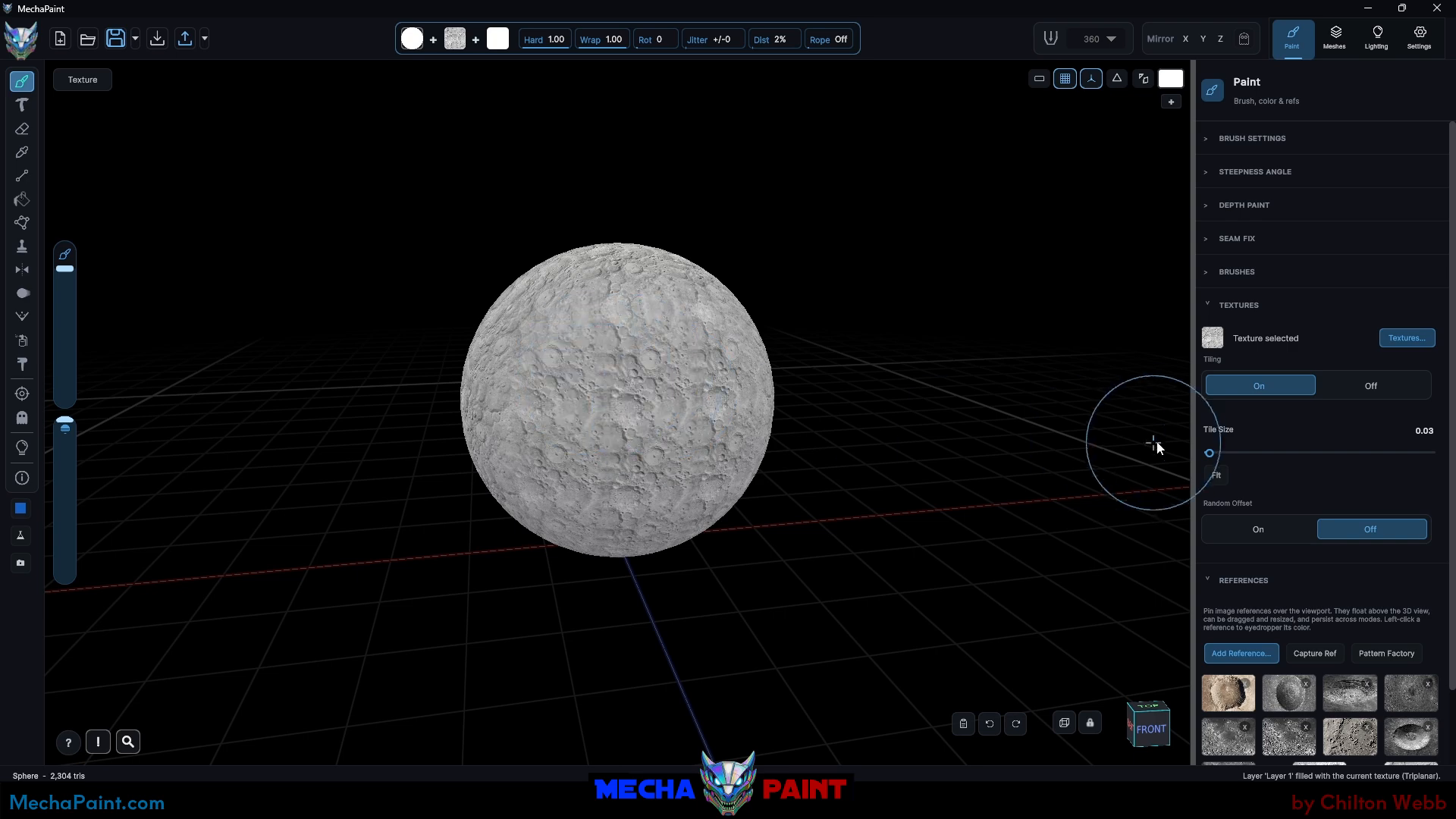
{"action": "left_click", "coordinate": [1227, 452]}
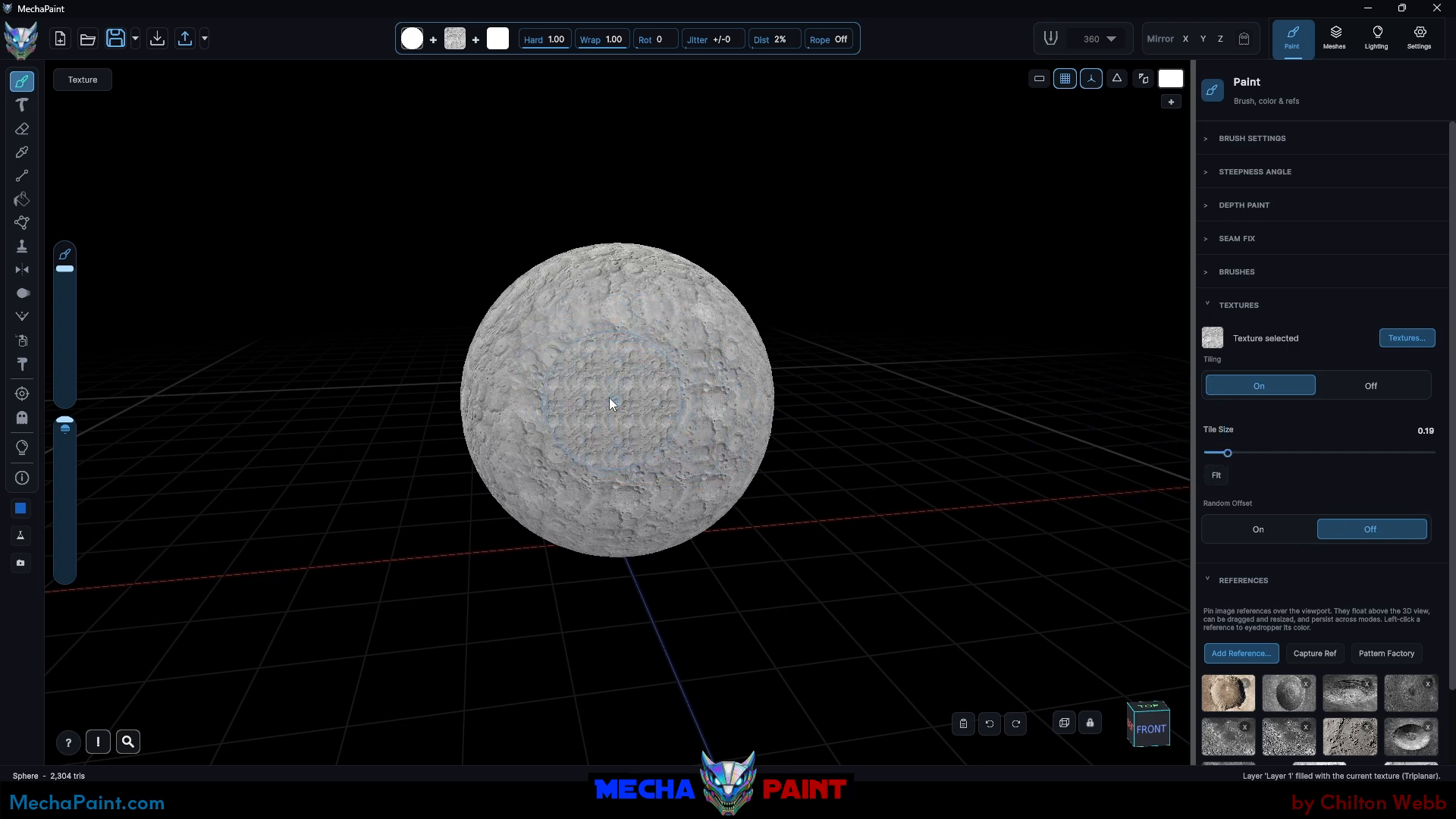
{"action": "scroll", "coordinate": [1054, 464], "scroll_direction": "up", "scroll_amount": 5}
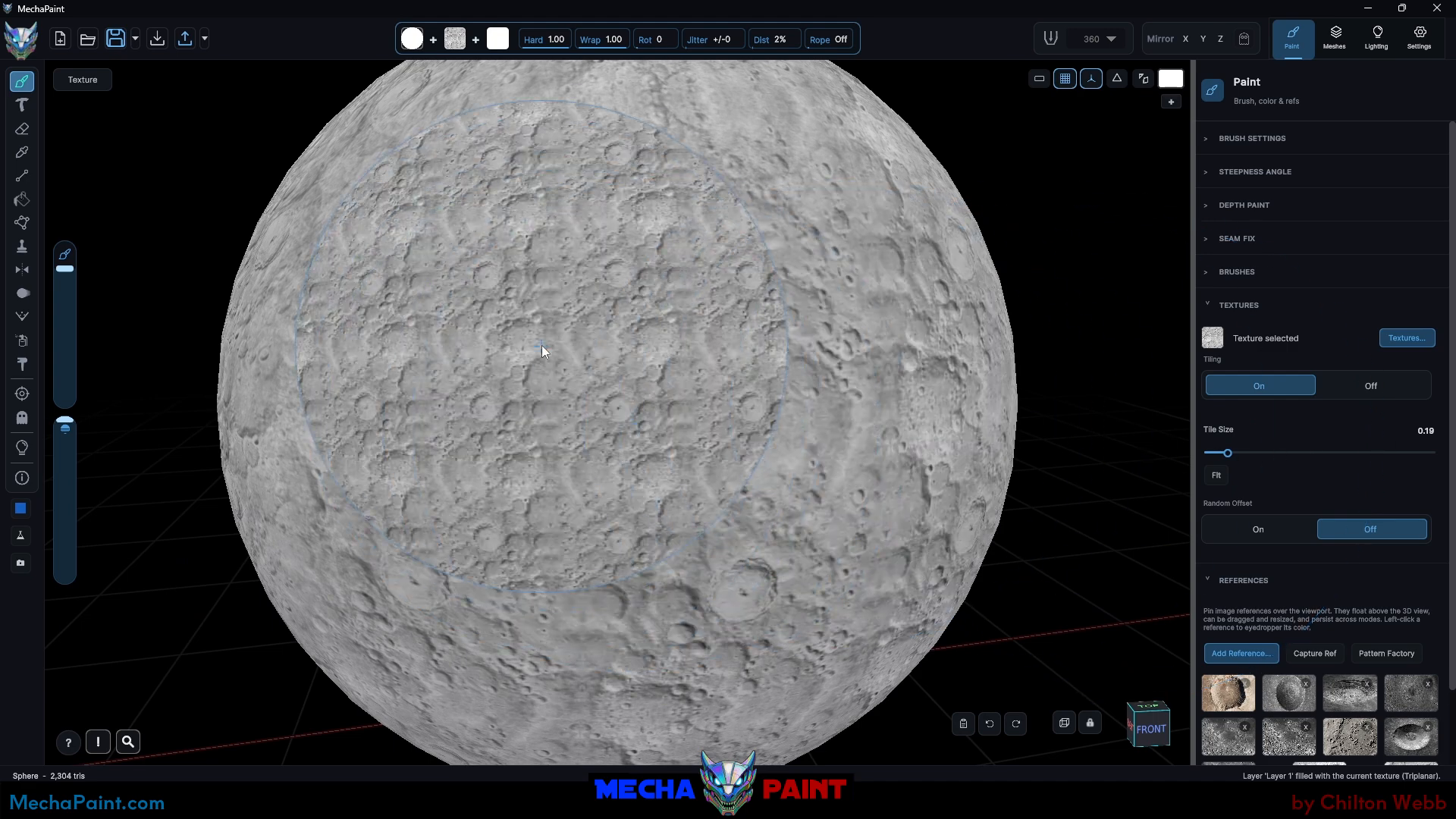
Step: Try several texture tile sizes with the brush preview on the sphere and settle on 0.36
{"action": "left_click", "coordinate": [1380, 453]}
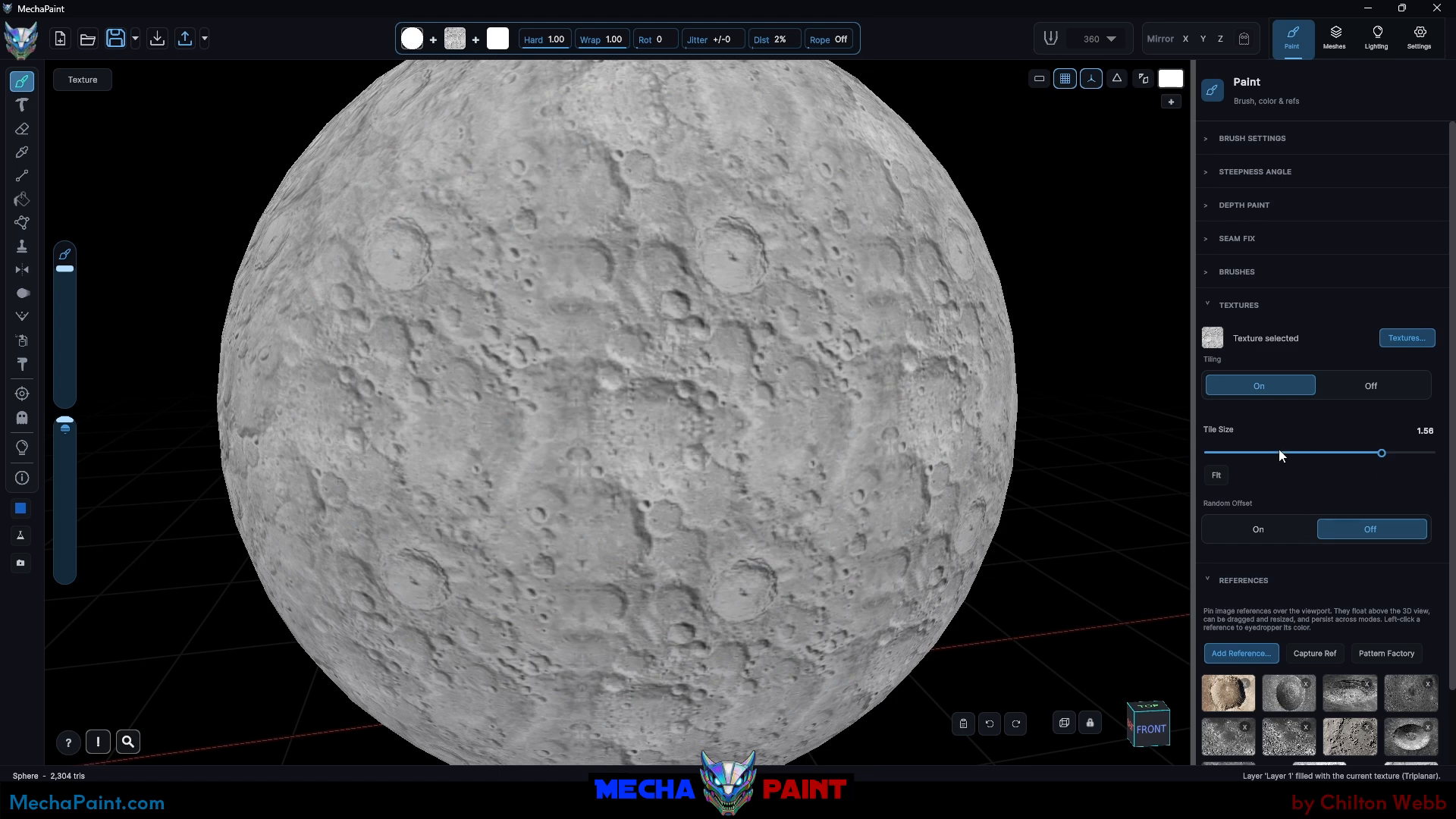
{"action": "left_click_drag", "start_coordinate": [1279, 452], "coordinate": [1229, 453]}
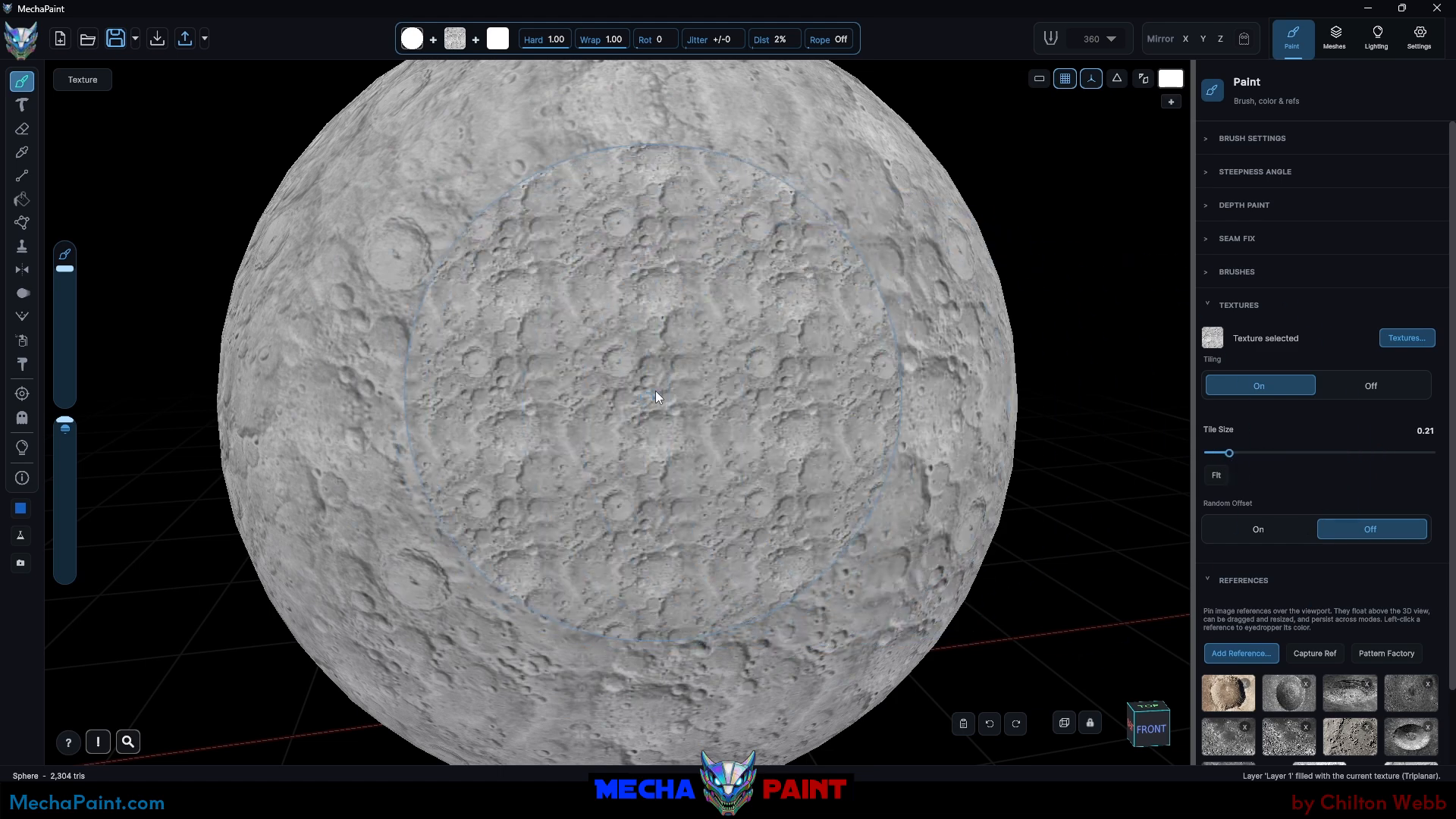
{"action": "left_click", "coordinate": [1248, 453]}
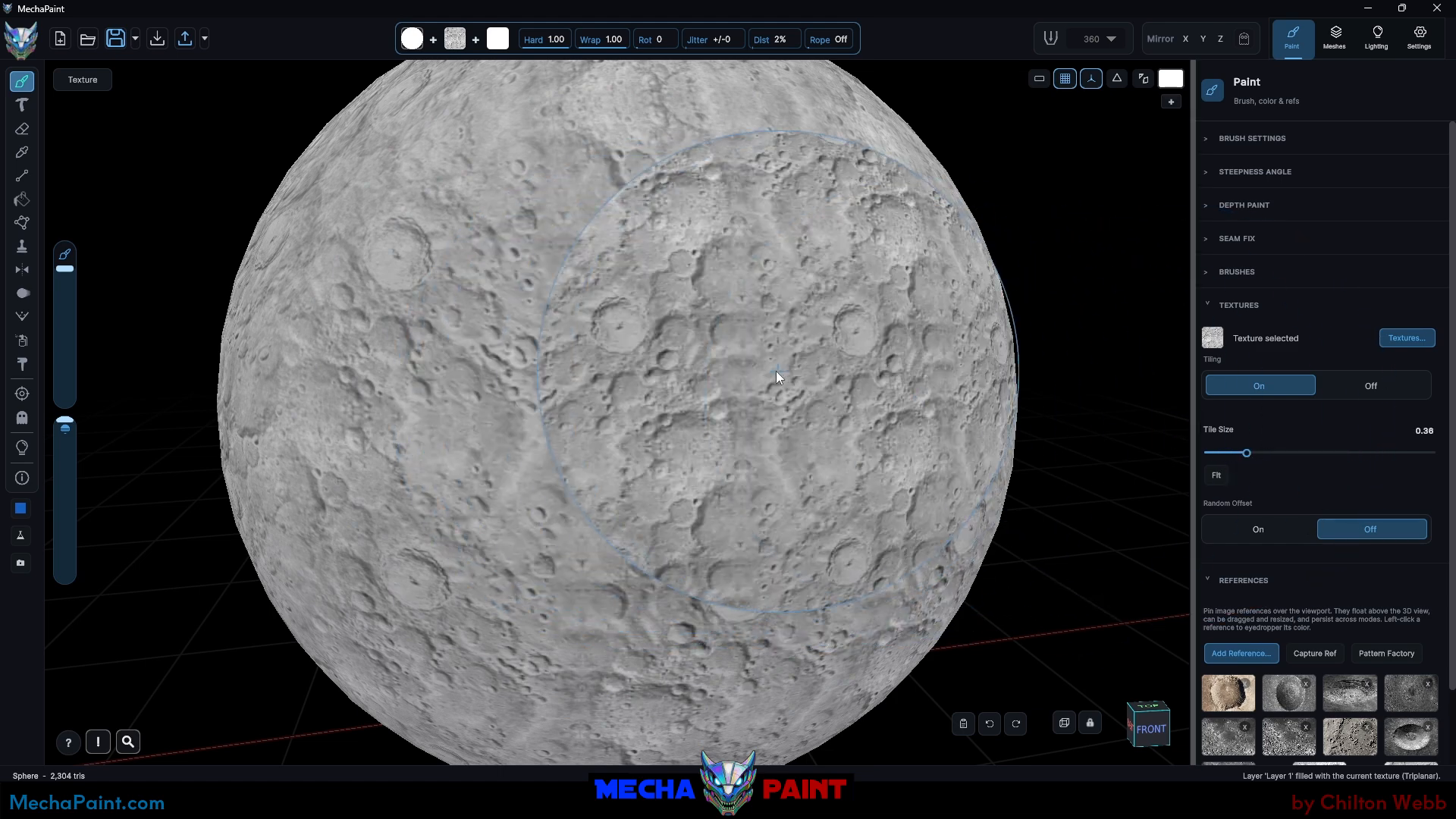
Step: Fill Layer 1 with the current crater texture using Fill Triplanar and examine the tiling from the sphere's front and left sides
{"action": "left_click", "coordinate": [1336, 36]}
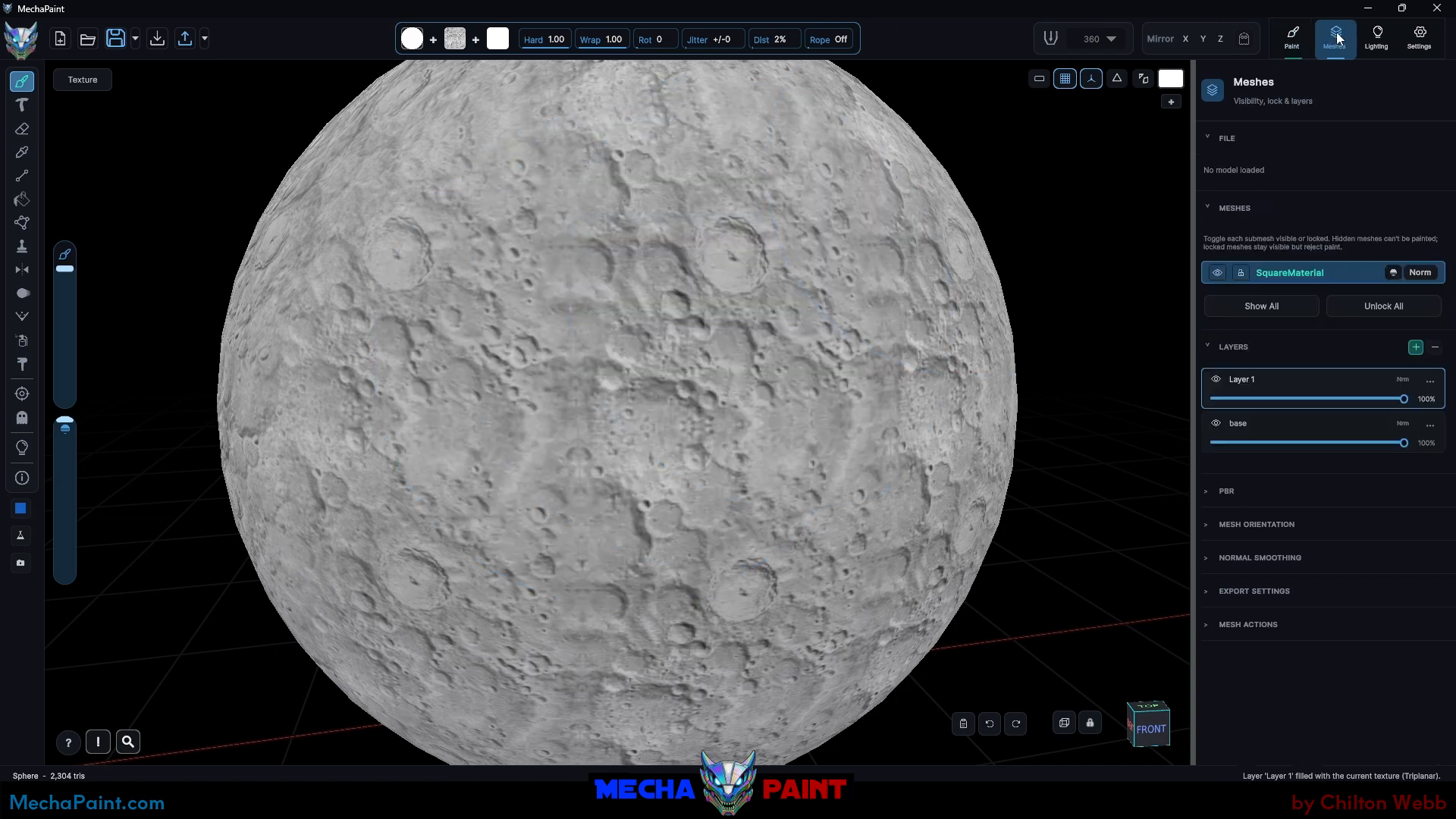
{"action": "left_click", "coordinate": [1430, 381]}
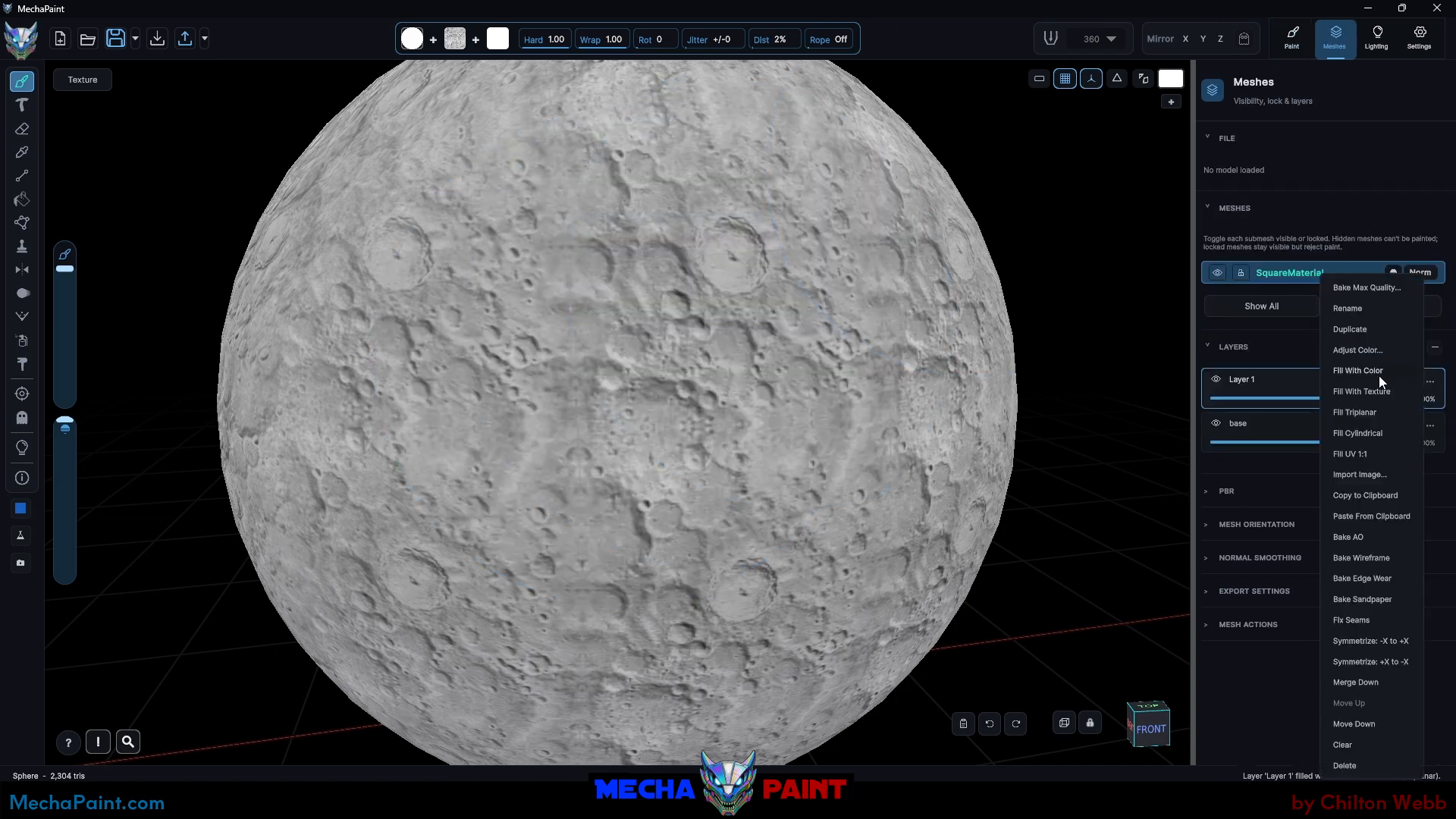
{"action": "left_click", "coordinate": [1375, 413]}
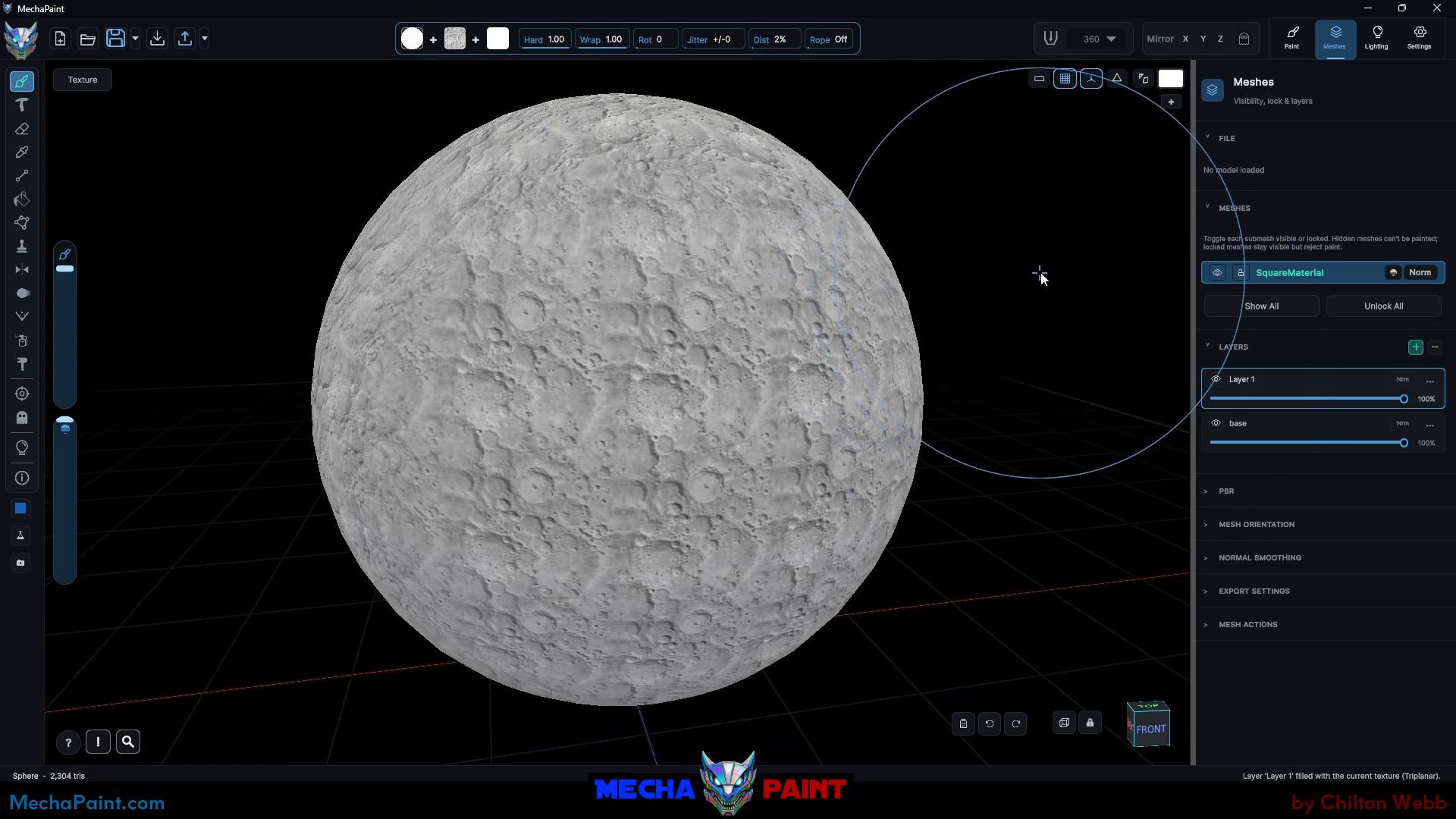
{"action": "scroll", "coordinate": [1038, 288], "scroll_direction": "down", "scroll_amount": 3}
{"action": "middle_click_drag", "start_coordinate": [1030, 302], "coordinate": [877, 267]}
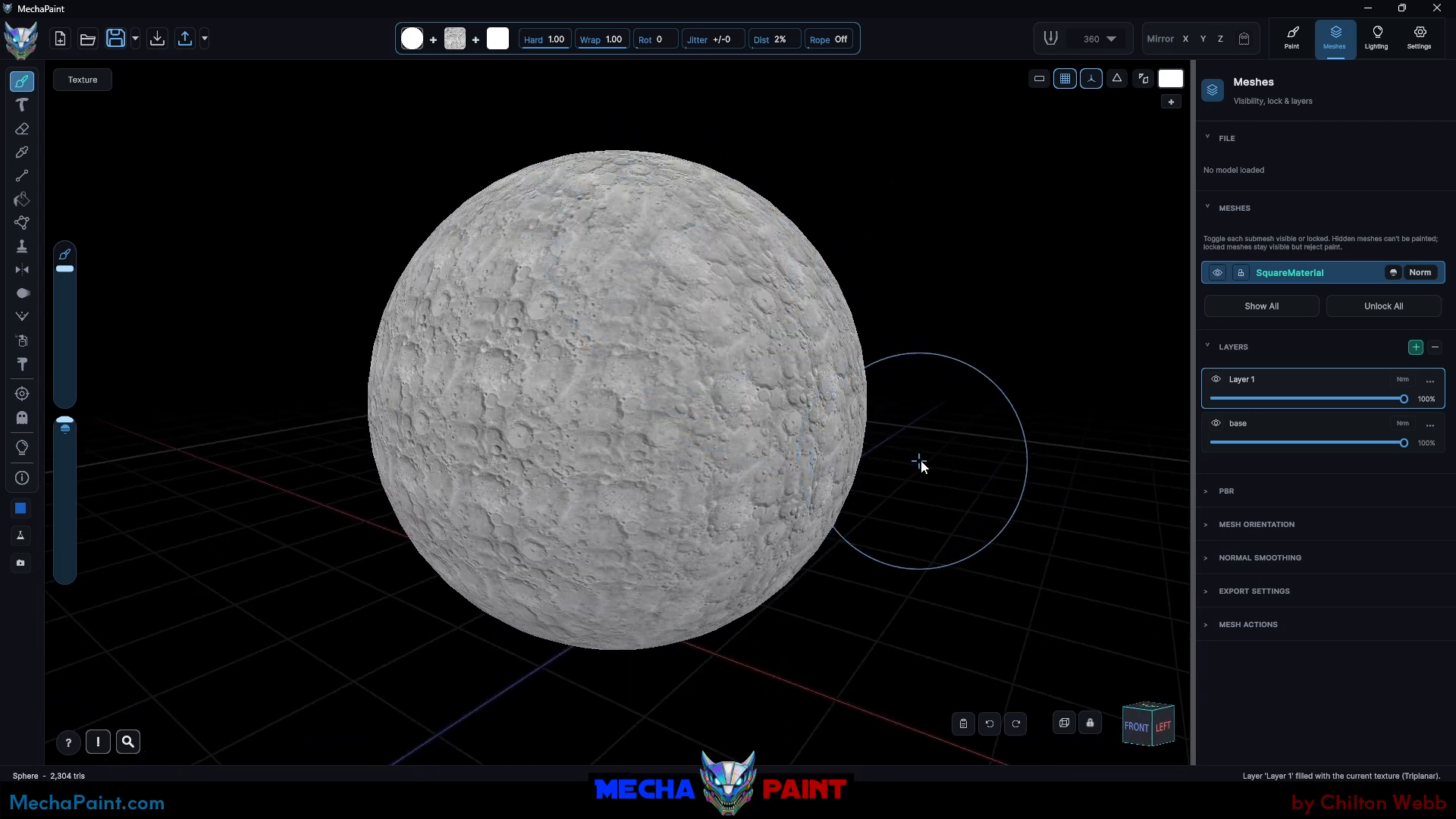
{"action": "mouse_move", "coordinate": [920, 462]}
{"action": "middle_mouse_down"}
{"action": "mouse_move", "coordinate": [994, 491]}
{"action": "mouse_move", "coordinate": [912, 505]}
{"action": "middle_mouse_up"}
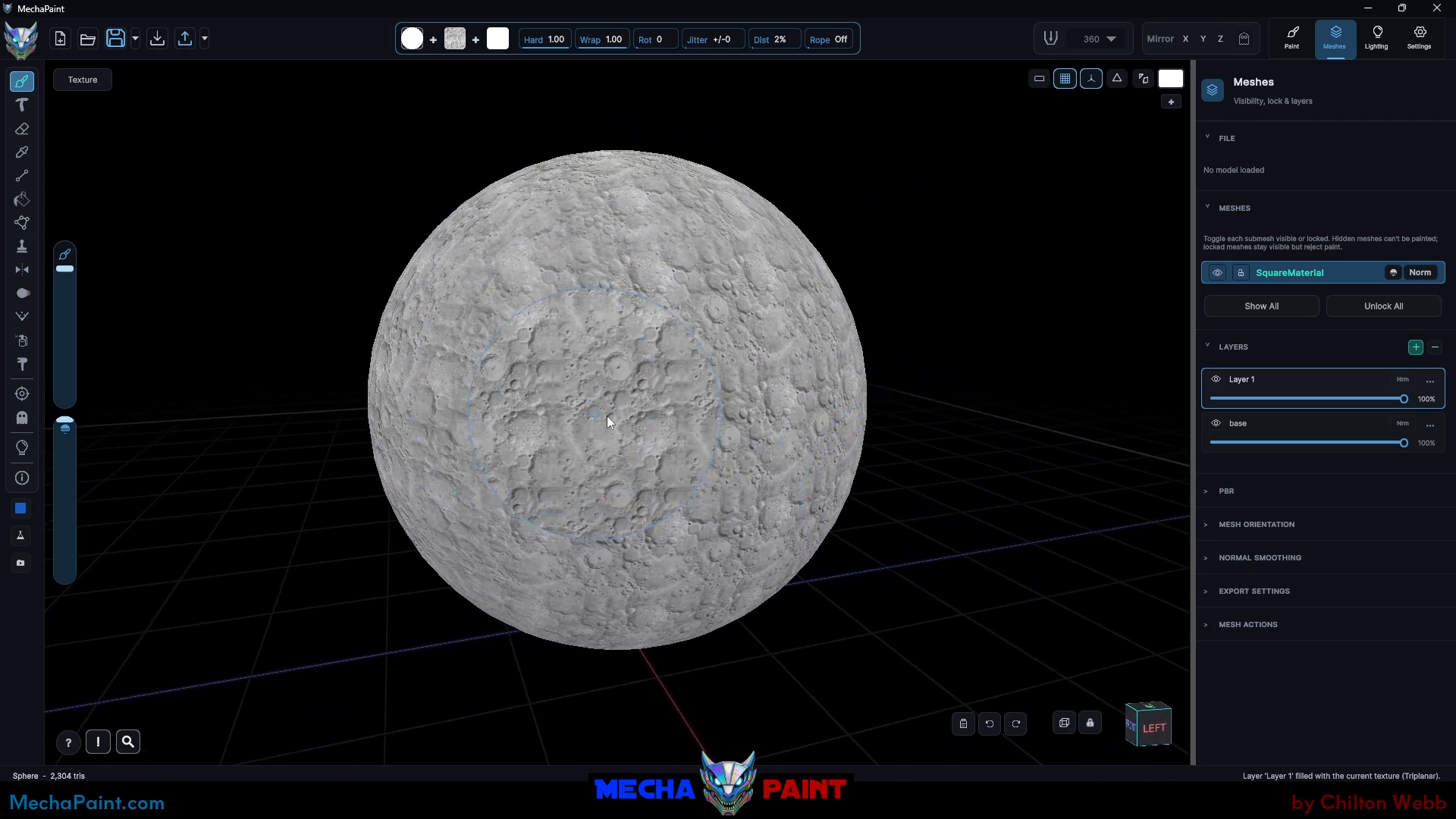
{"action": "scroll", "coordinate": [616, 417], "scroll_direction": "up", "scroll_amount": 6}
{"action": "scroll", "coordinate": [624, 412], "scroll_direction": "down", "scroll_amount": 2}
{"action": "scroll", "coordinate": [623, 406], "scroll_direction": "down", "scroll_amount": 3}
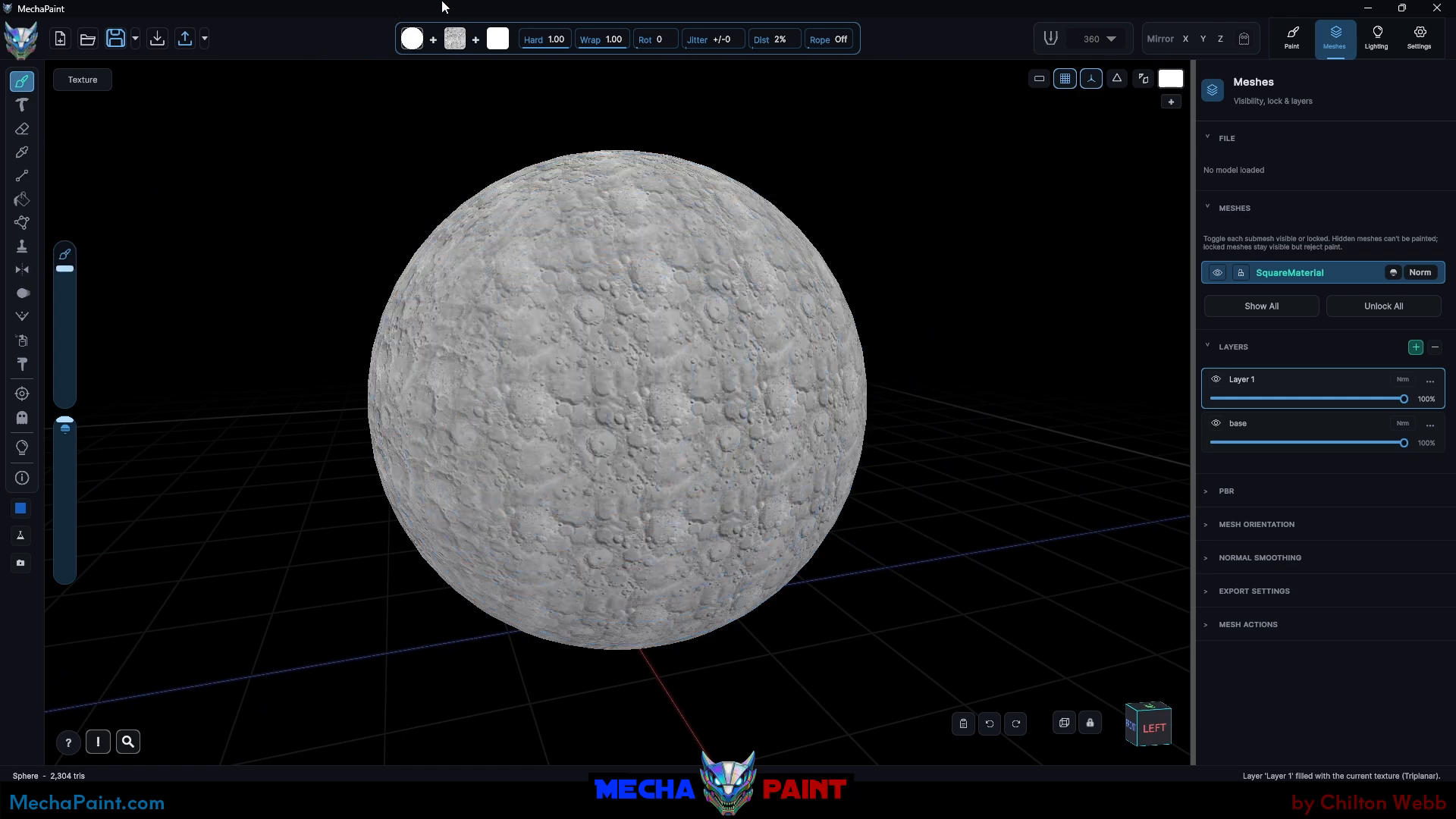
Step: Choose the soft speckled round brush and enlarge it until it covers the whole sphere
{"action": "left_click", "coordinate": [412, 40]}
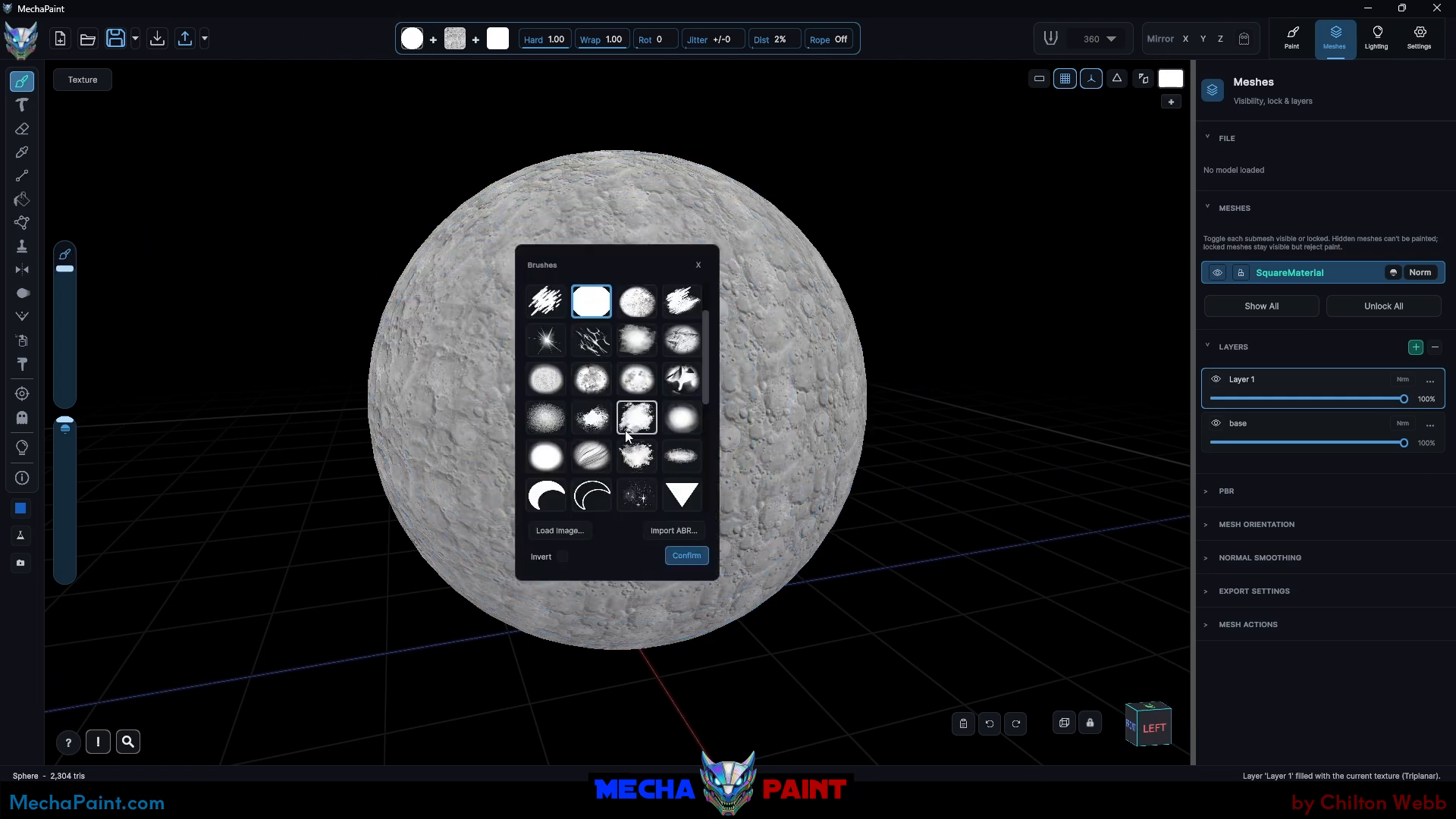
{"action": "double_click", "coordinate": [551, 419]}
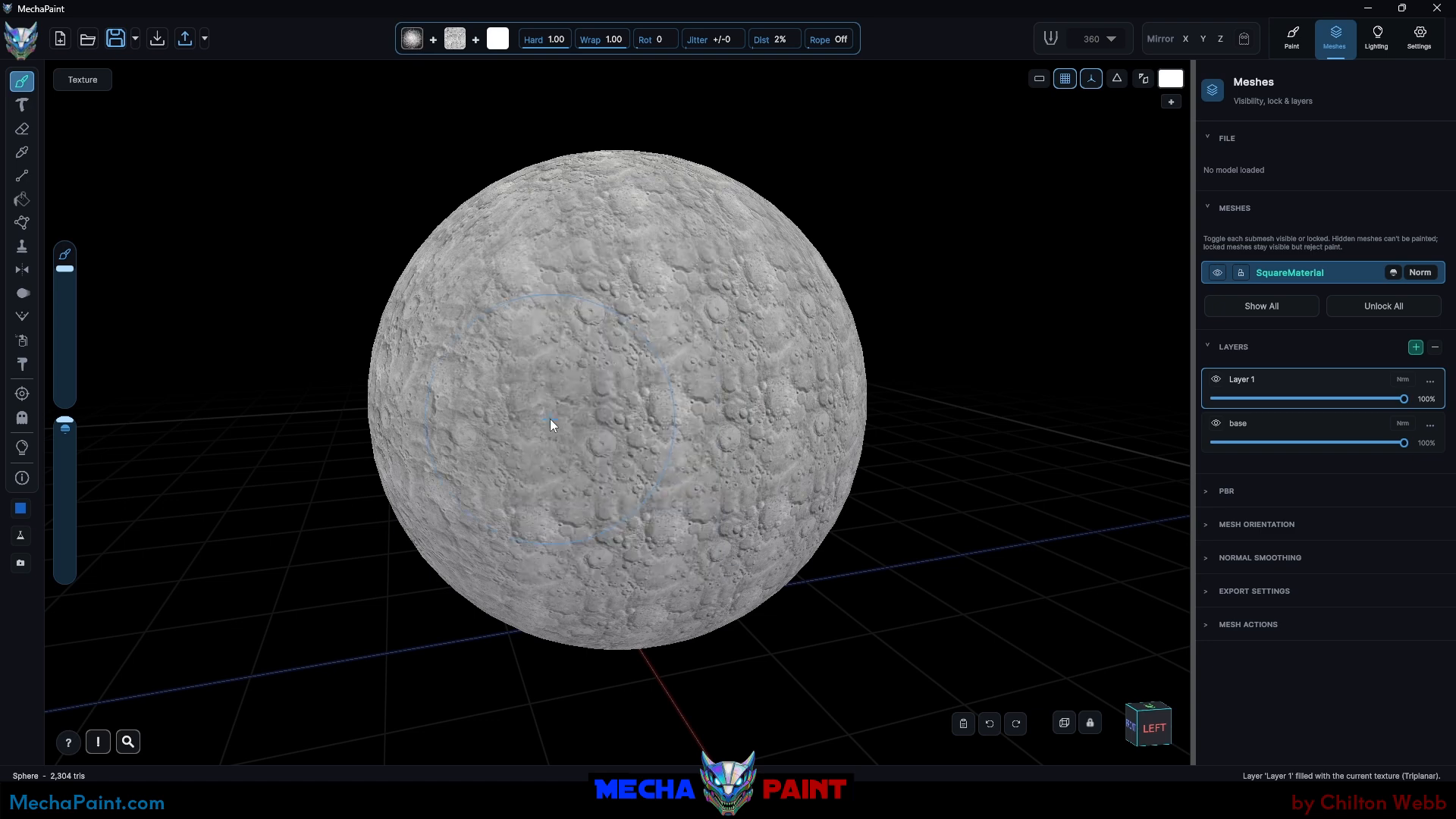
{"action": "key", "text": "bracketright"}
{"action": "key", "text": "bracketright"}
{"action": "key", "text": "bracketright"}
{"action": "key", "text": "bracketright"}
{"action": "key", "text": "bracketright"}
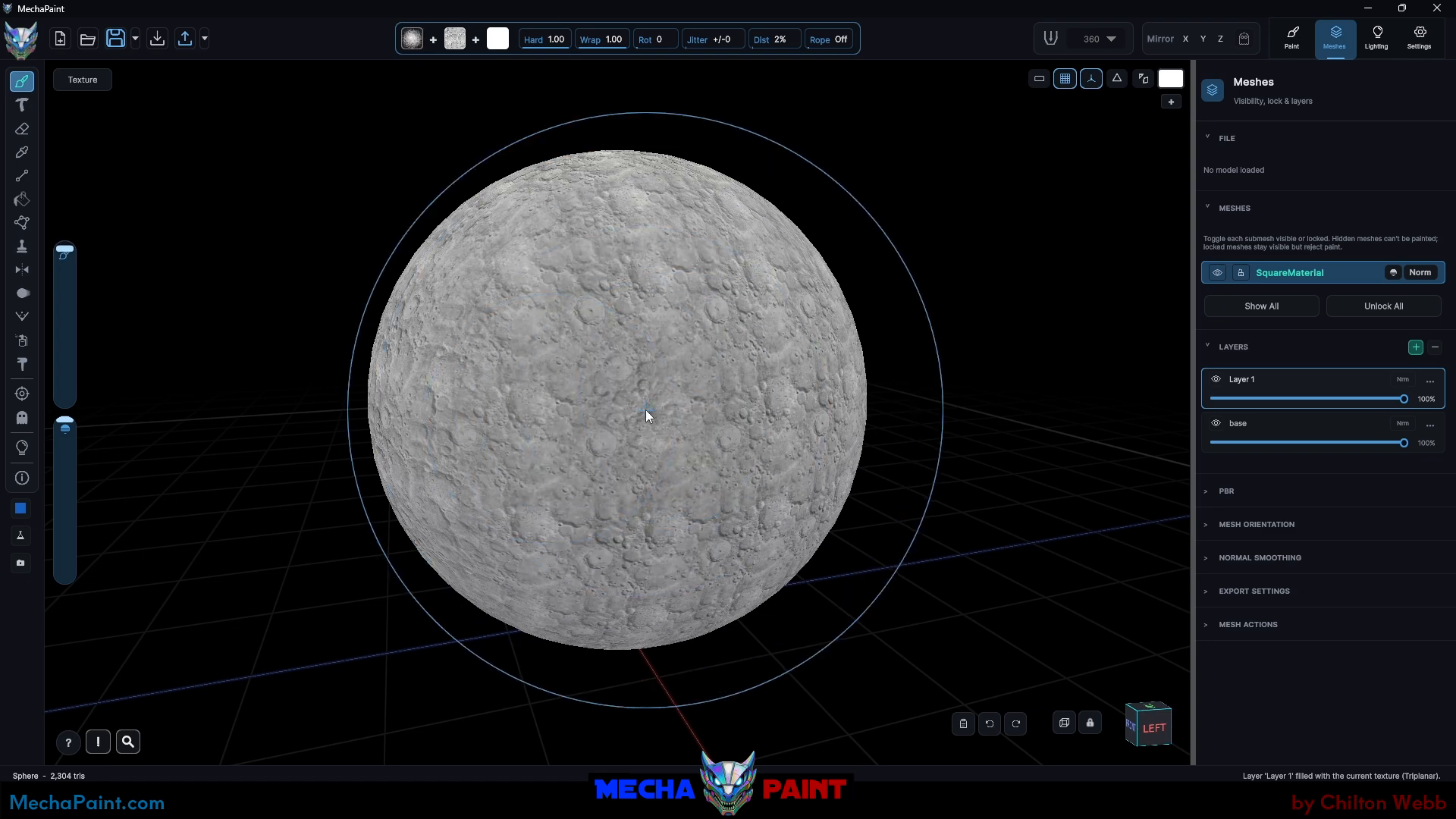
Step: Stamp the crater texture over several sides of the sphere with the speckled brush to break up the repeating pattern
{"action": "left_click", "coordinate": [640, 408]}
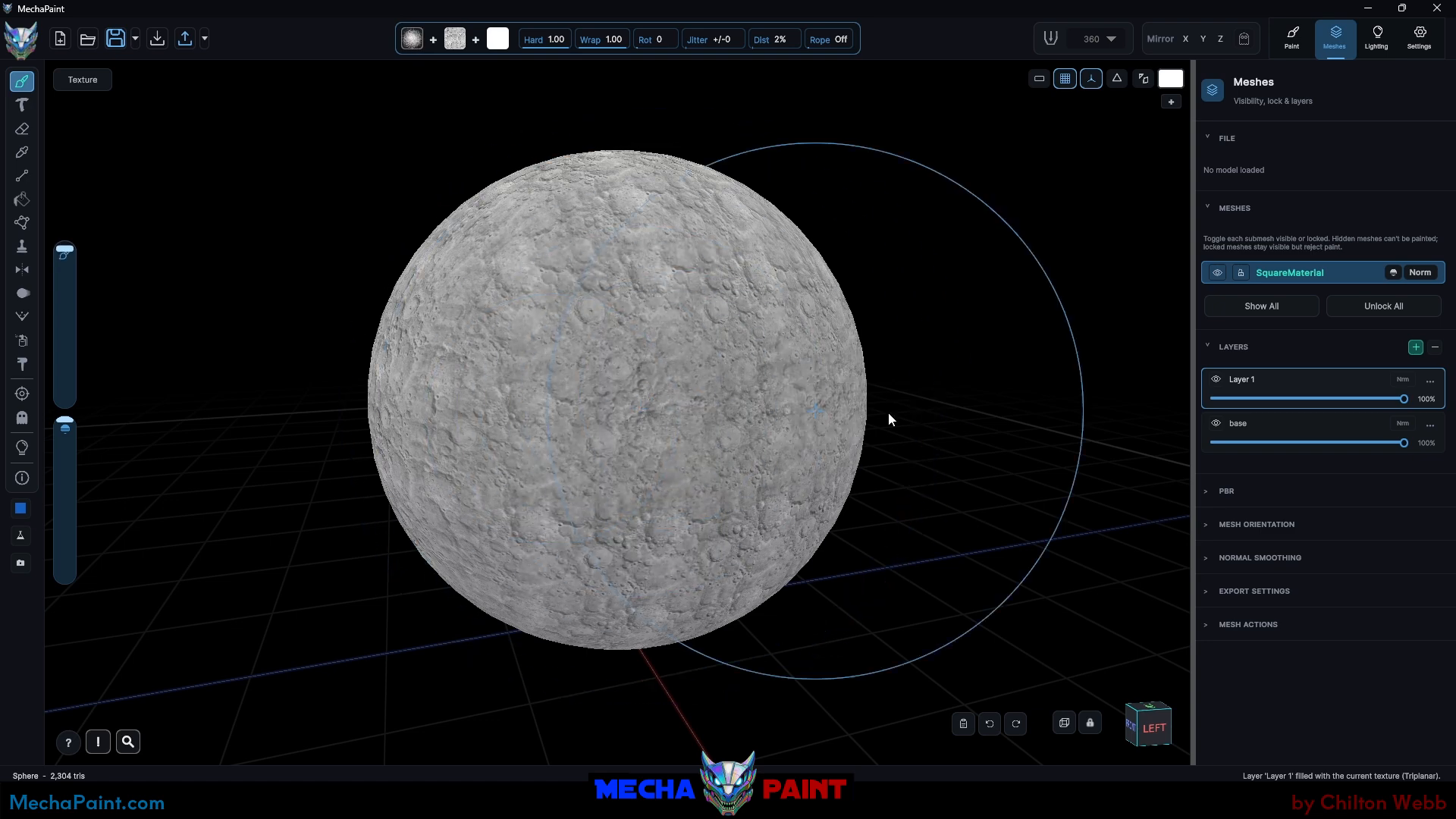
{"action": "left_click", "coordinate": [611, 405]}
{"action": "left_click_drag", "start_coordinate": [1055, 208], "coordinate": [722, 387]}
{"action": "left_click", "coordinate": [685, 404]}
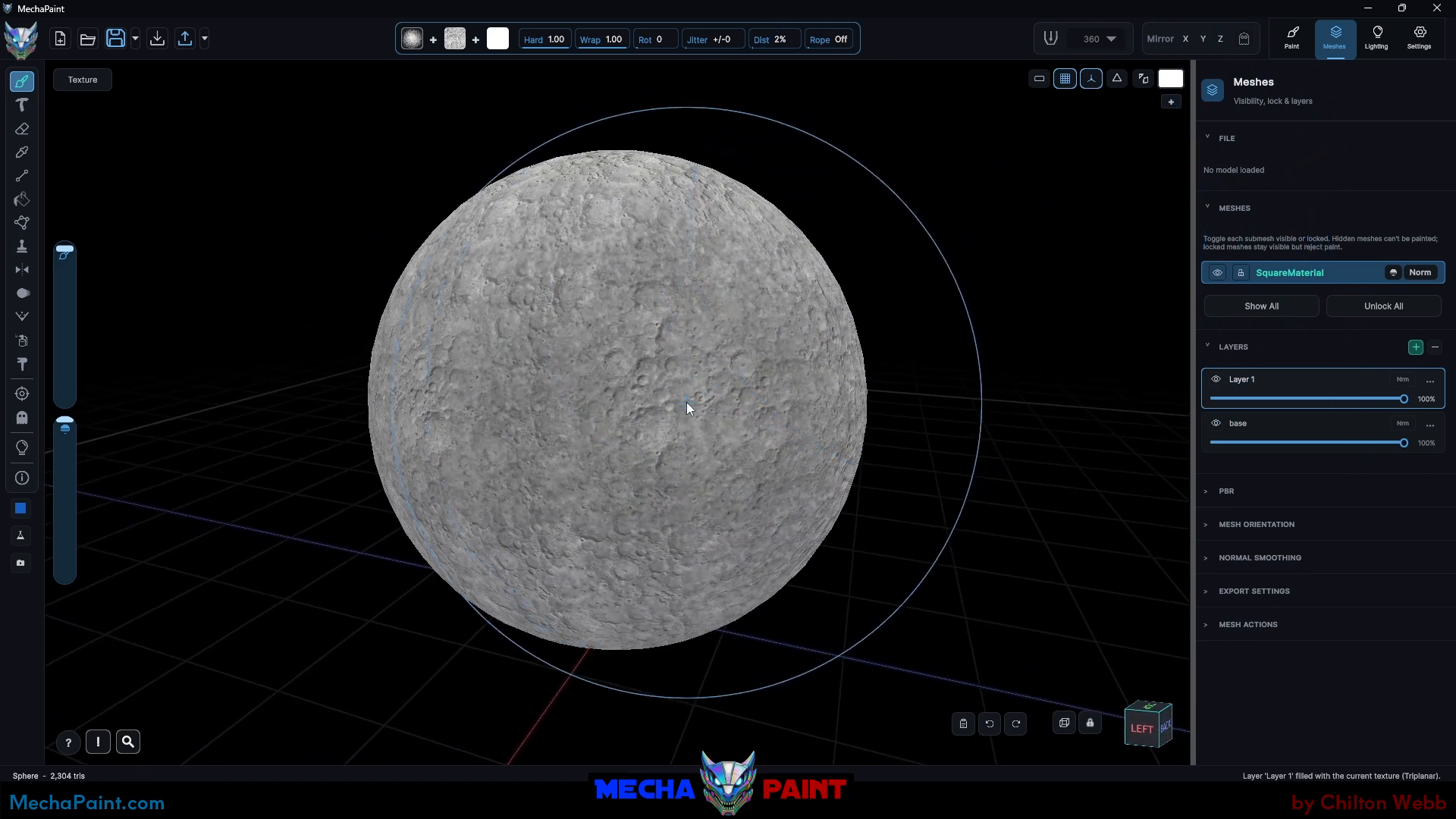
{"action": "mouse_move", "coordinate": [975, 260]}
{"action": "left_mouse_down"}
{"action": "mouse_move", "coordinate": [982, 251]}
{"action": "mouse_move", "coordinate": [900, 271]}
{"action": "left_mouse_up"}
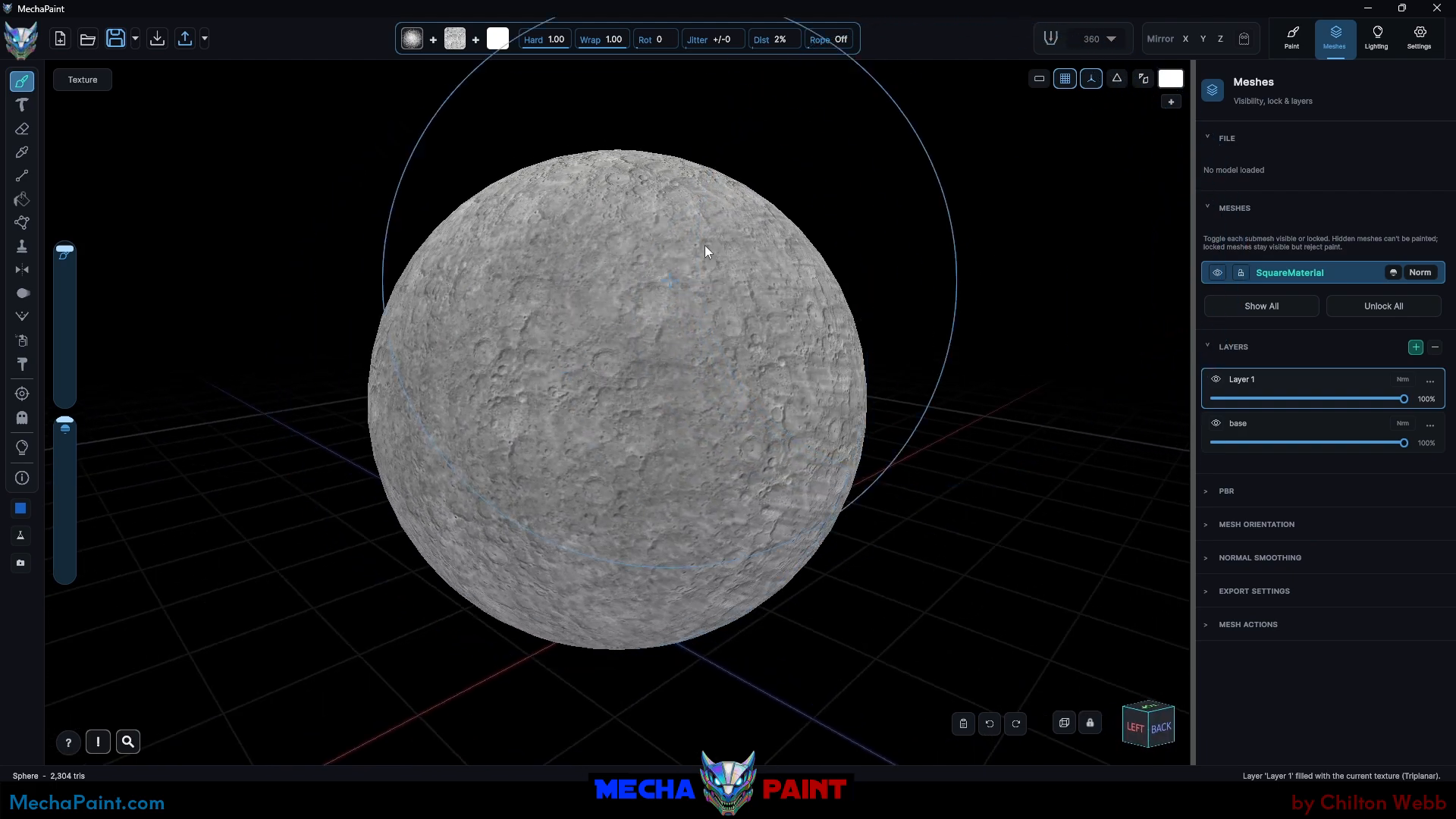
{"action": "left_click_drag", "start_coordinate": [981, 442], "coordinate": [1156, 434]}
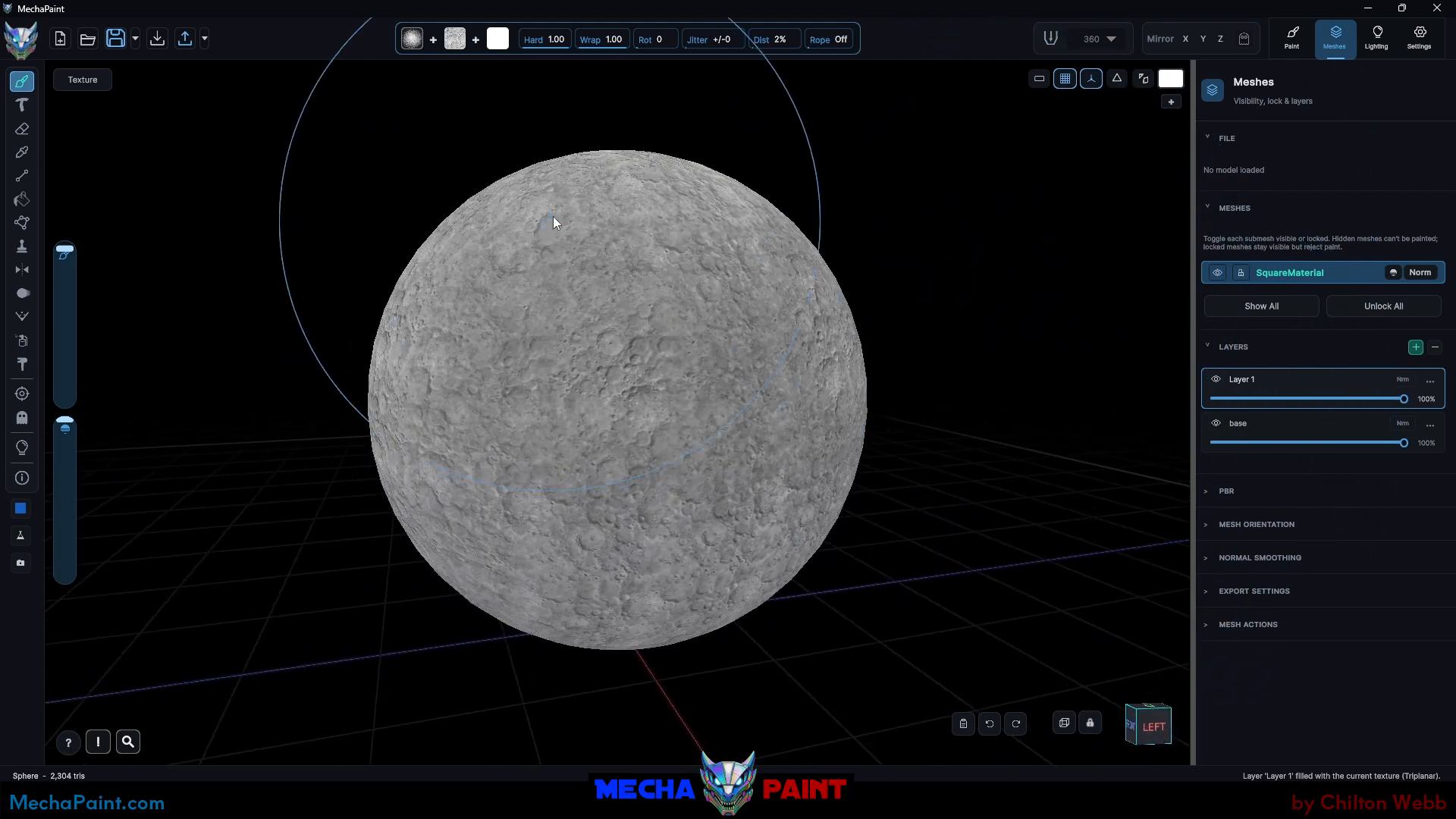
Step: Switch to the soft cloudy brush, adjust it to about the sphere's size and blend crater texture around the sphere's left side
{"action": "left_click", "coordinate": [413, 40]}
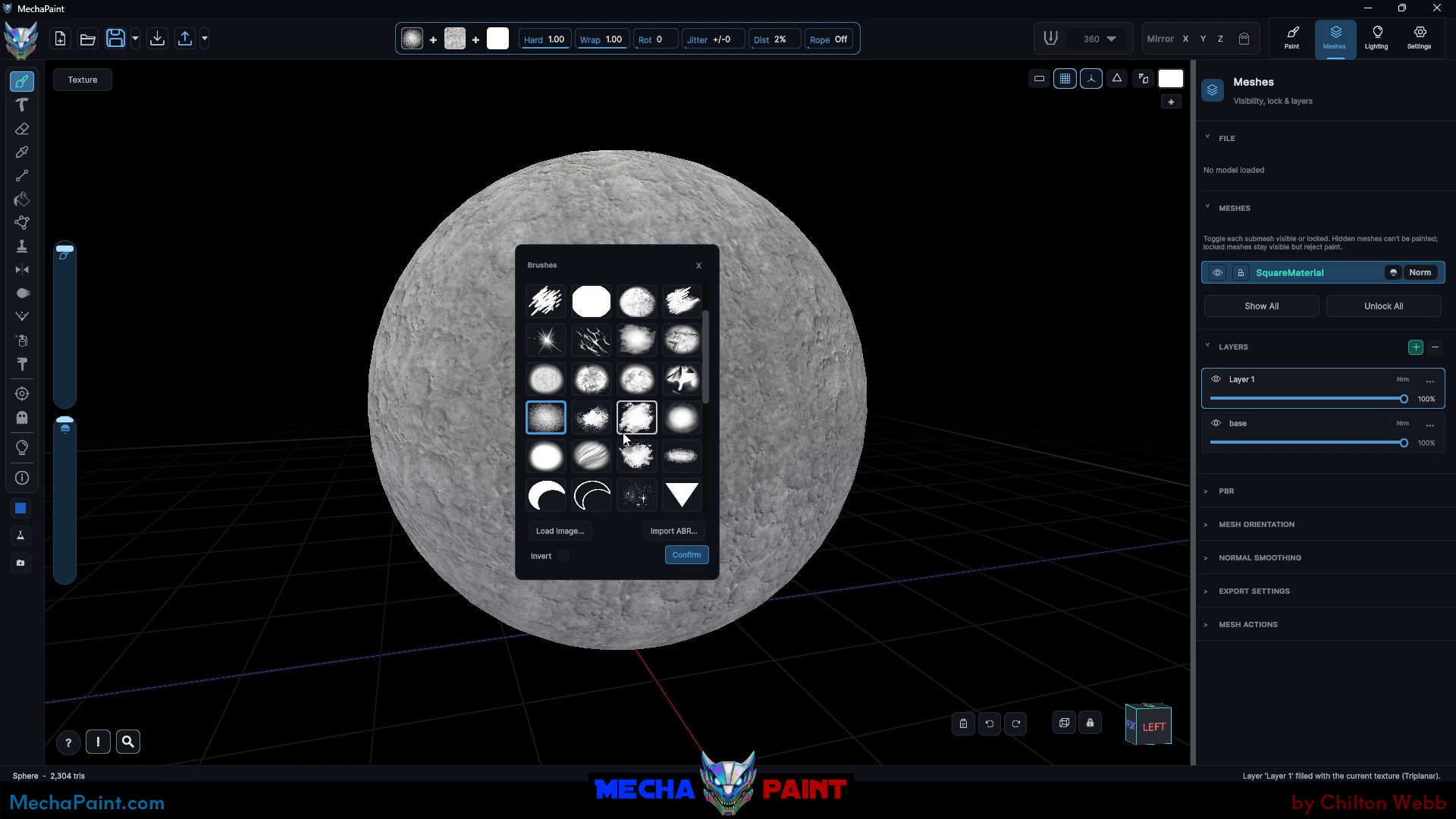
{"action": "double_click", "coordinate": [639, 339]}
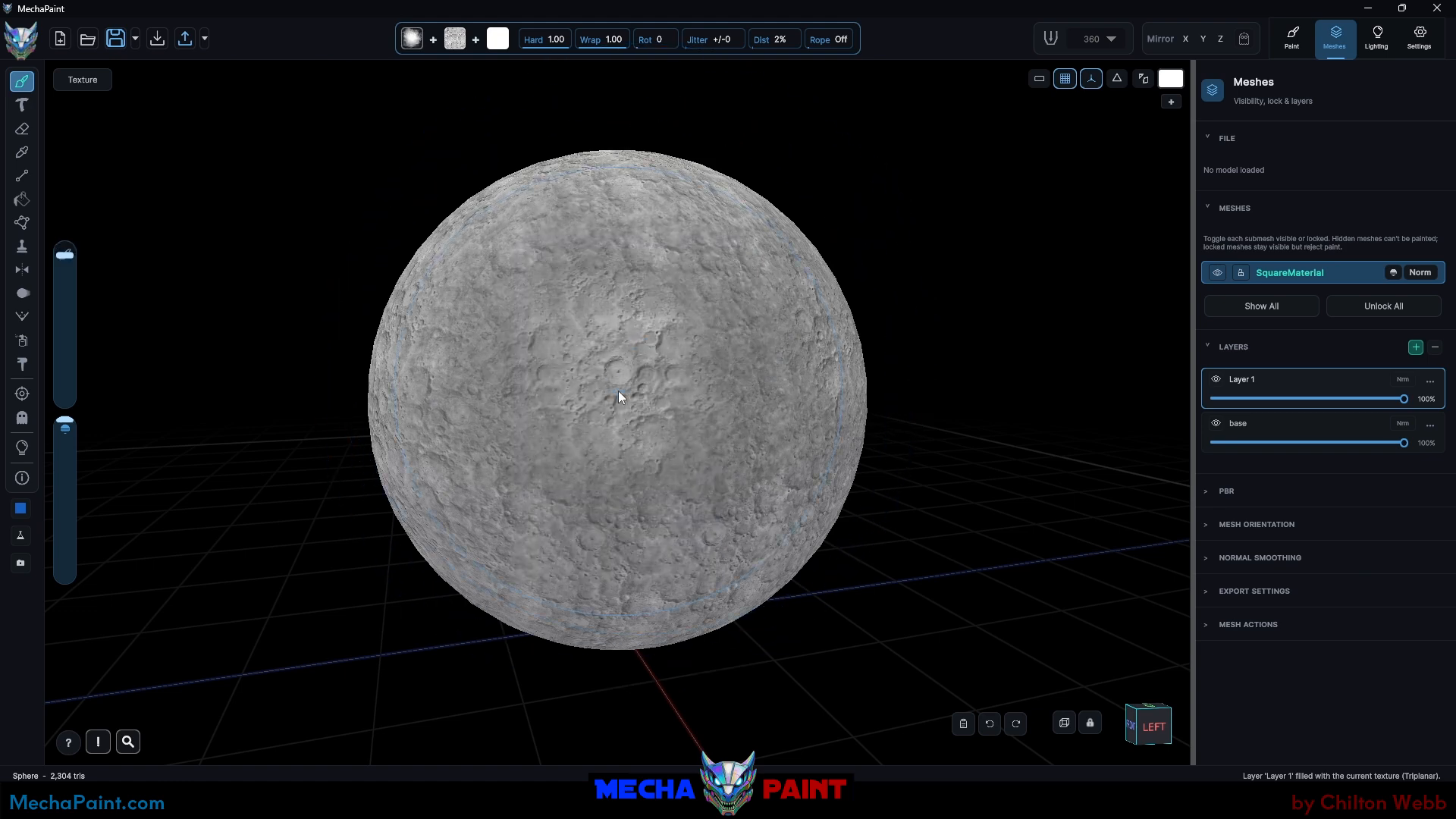
{"action": "key", "text": "bracketleft"}
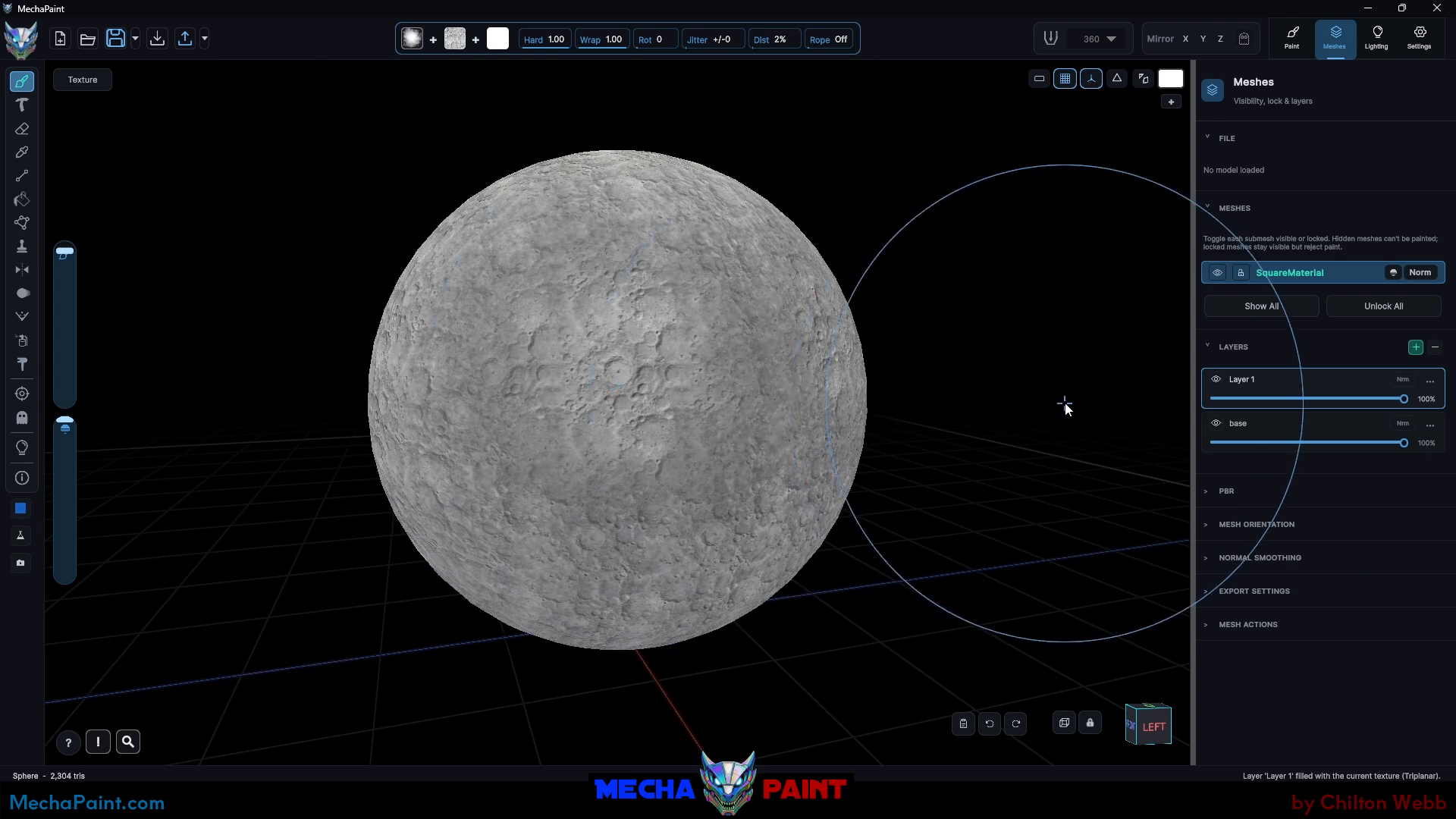
{"action": "left_click_drag", "start_coordinate": [1066, 407], "coordinate": [955, 397]}
{"action": "key", "text": "bracketright"}
{"action": "key", "text": "bracketright"}
{"action": "key", "text": "bracketright"}
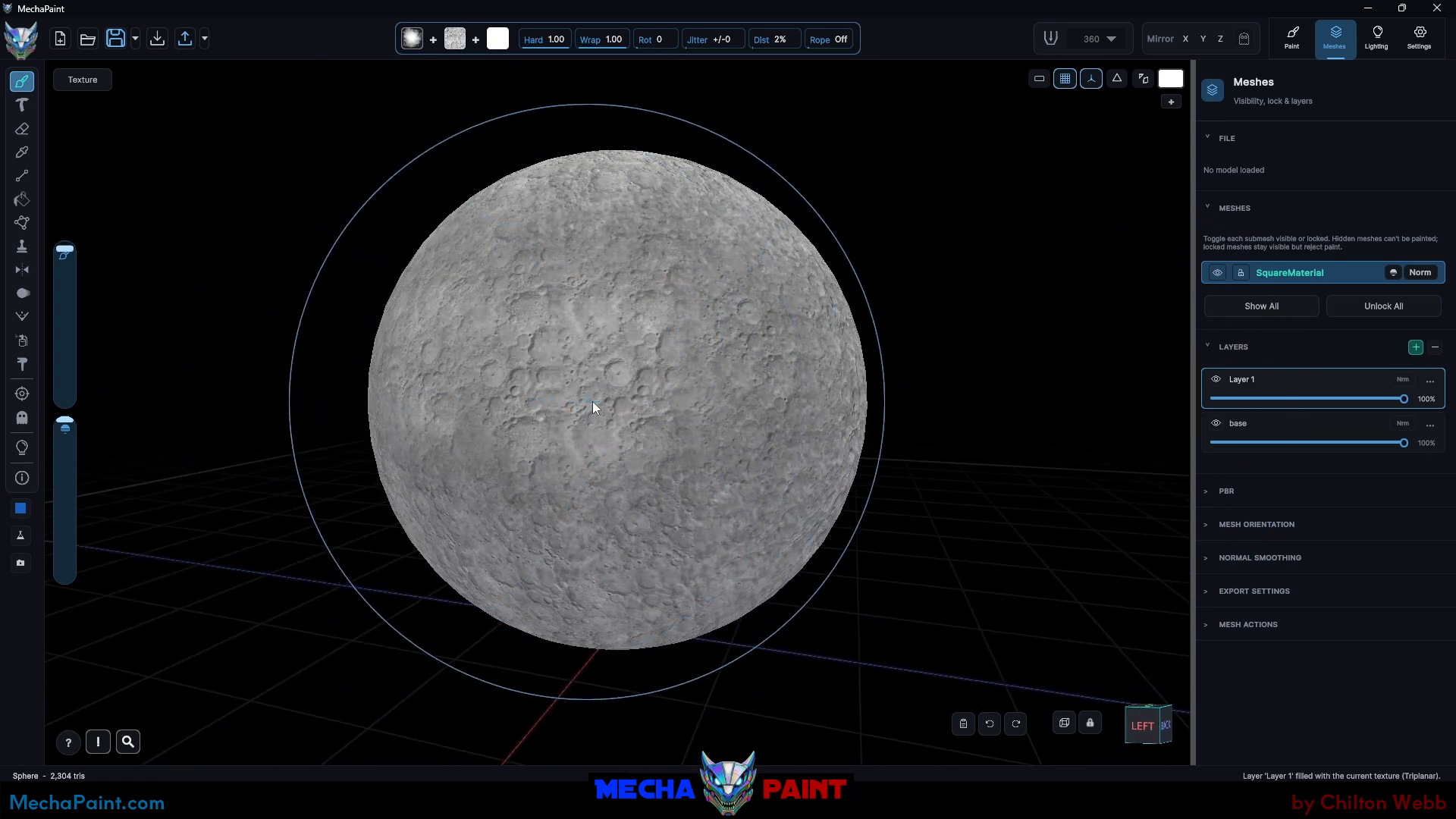
{"action": "mouse_move", "coordinate": [949, 455]}
{"action": "left_mouse_down"}
{"action": "mouse_move", "coordinate": [845, 510]}
{"action": "mouse_move", "coordinate": [784, 410]}
{"action": "mouse_move", "coordinate": [704, 419]}
{"action": "mouse_move", "coordinate": [703, 480]}
{"action": "mouse_move", "coordinate": [681, 503]}
{"action": "left_mouse_up"}
Step: Resize the brush, stamp crater texture on the sphere's back and undo the last stamp
{"action": "scroll", "coordinate": [629, 421], "scroll_direction": "down", "scroll_amount": 5, "text": "ctrl"}
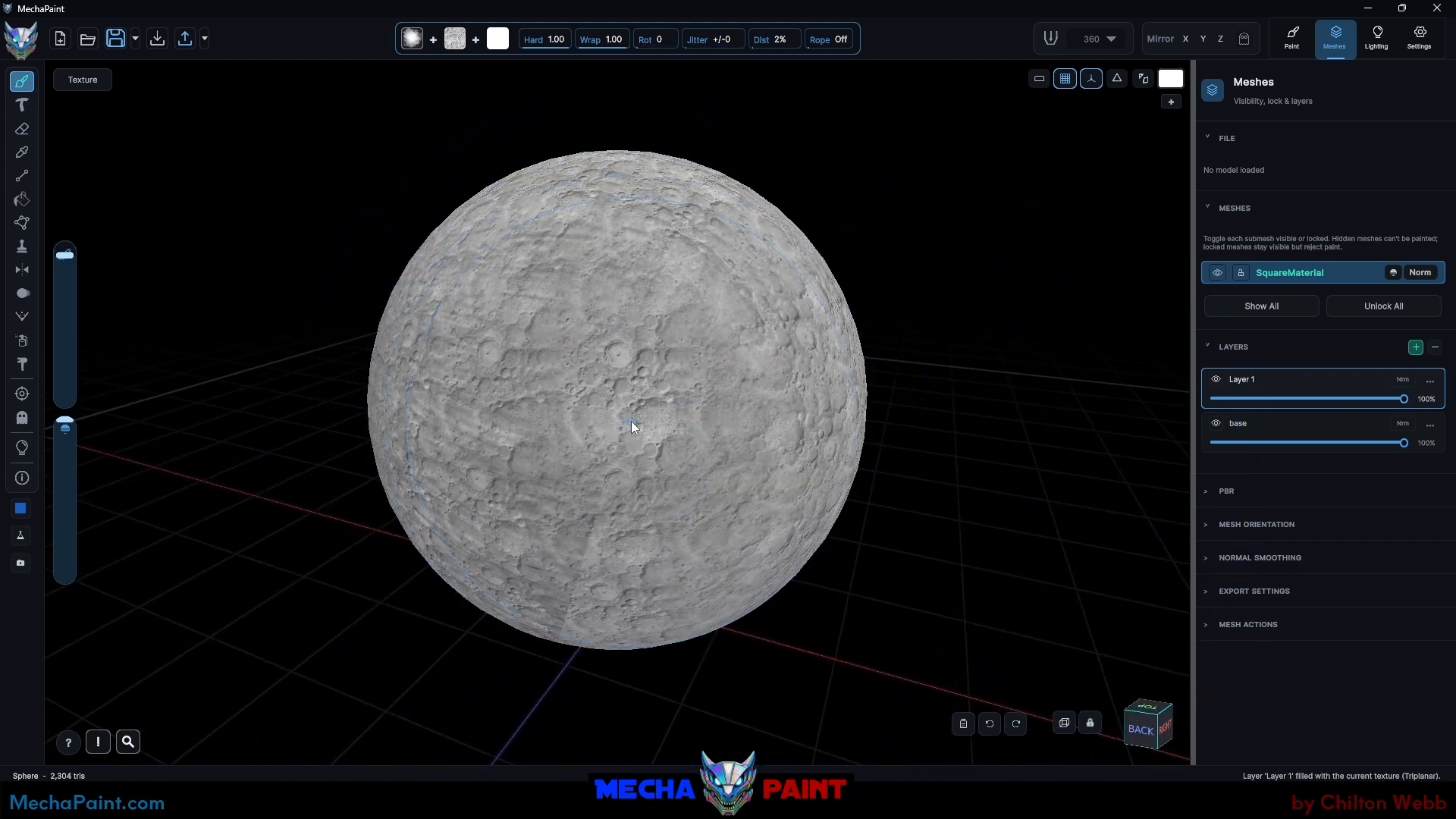
{"action": "scroll", "coordinate": [631, 421], "scroll_direction": "up", "scroll_amount": 3, "text": "ctrl"}
{"action": "scroll", "coordinate": [631, 421], "scroll_direction": "down", "scroll_amount": 2, "text": "ctrl"}
{"action": "left_click", "coordinate": [631, 421]}
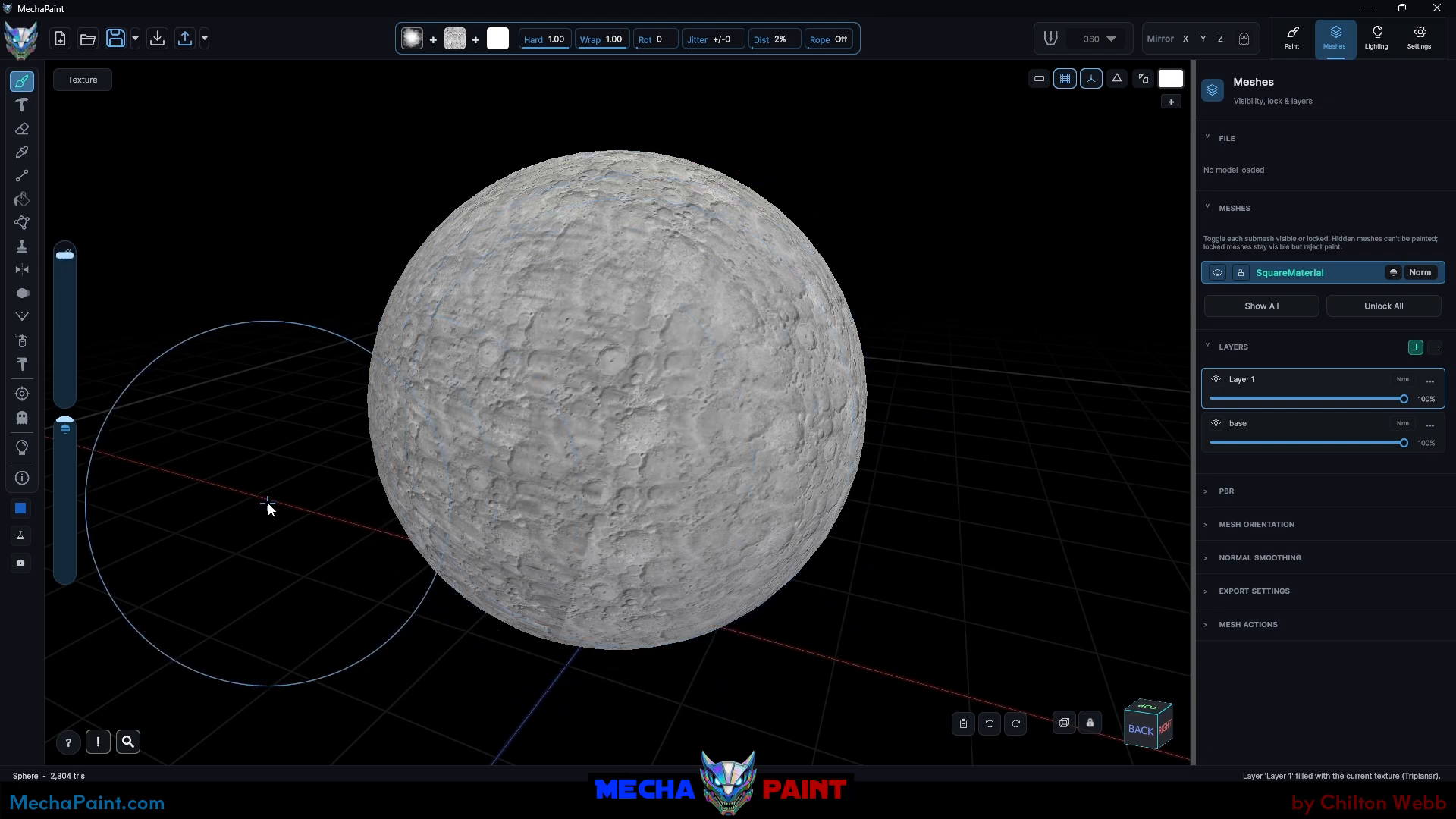
{"action": "left_click", "coordinate": [990, 724]}
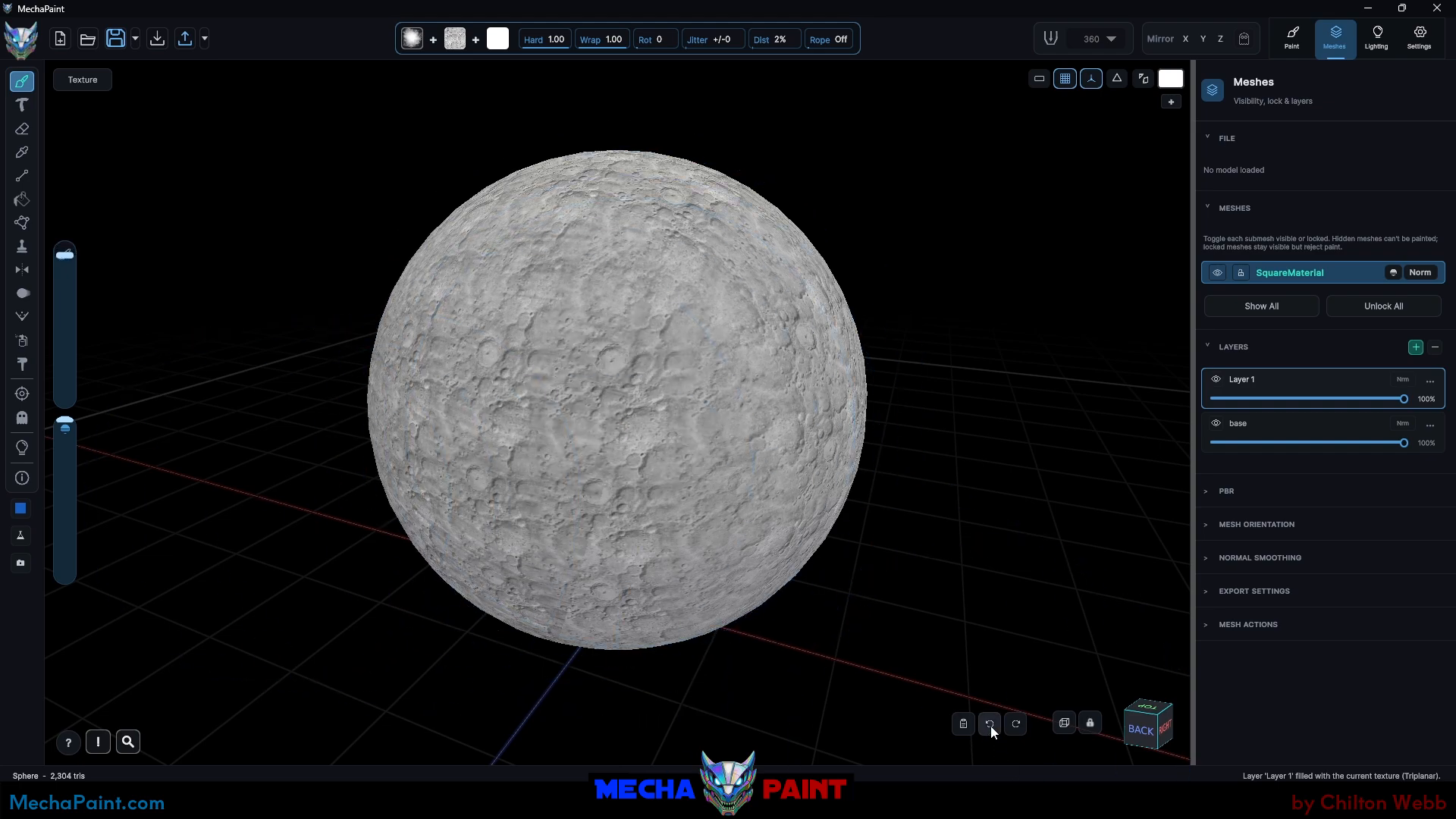
{"action": "middle_click_drag", "start_coordinate": [455, 588], "coordinate": [236, 525]}
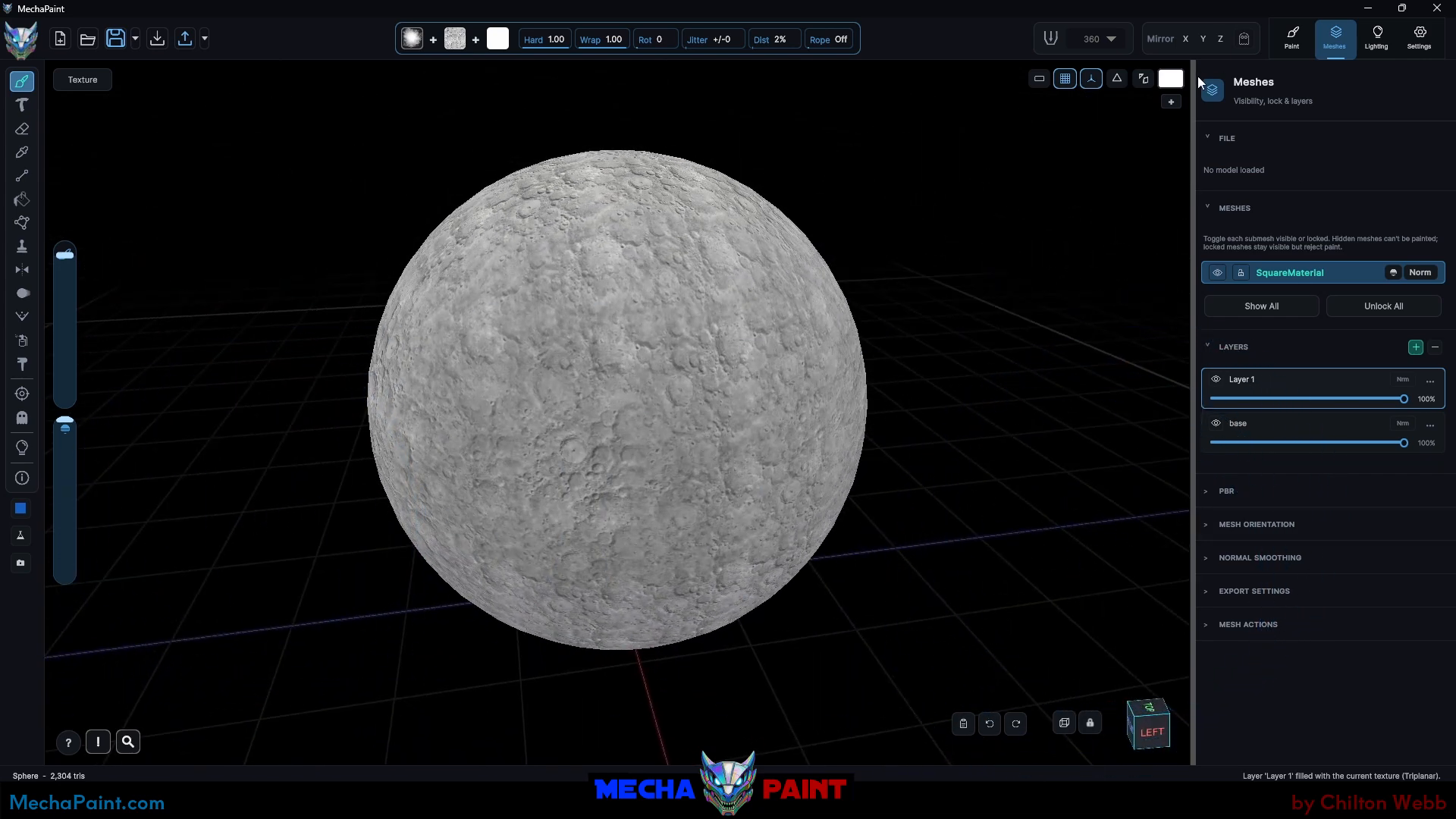
Step: Open the wide oblique crater reference image, enlarge it and place it over the upper part of the sphere
{"action": "left_click", "coordinate": [1293, 33]}
{"action": "scroll", "coordinate": [1355, 597], "scroll_direction": "down", "scroll_amount": 1}
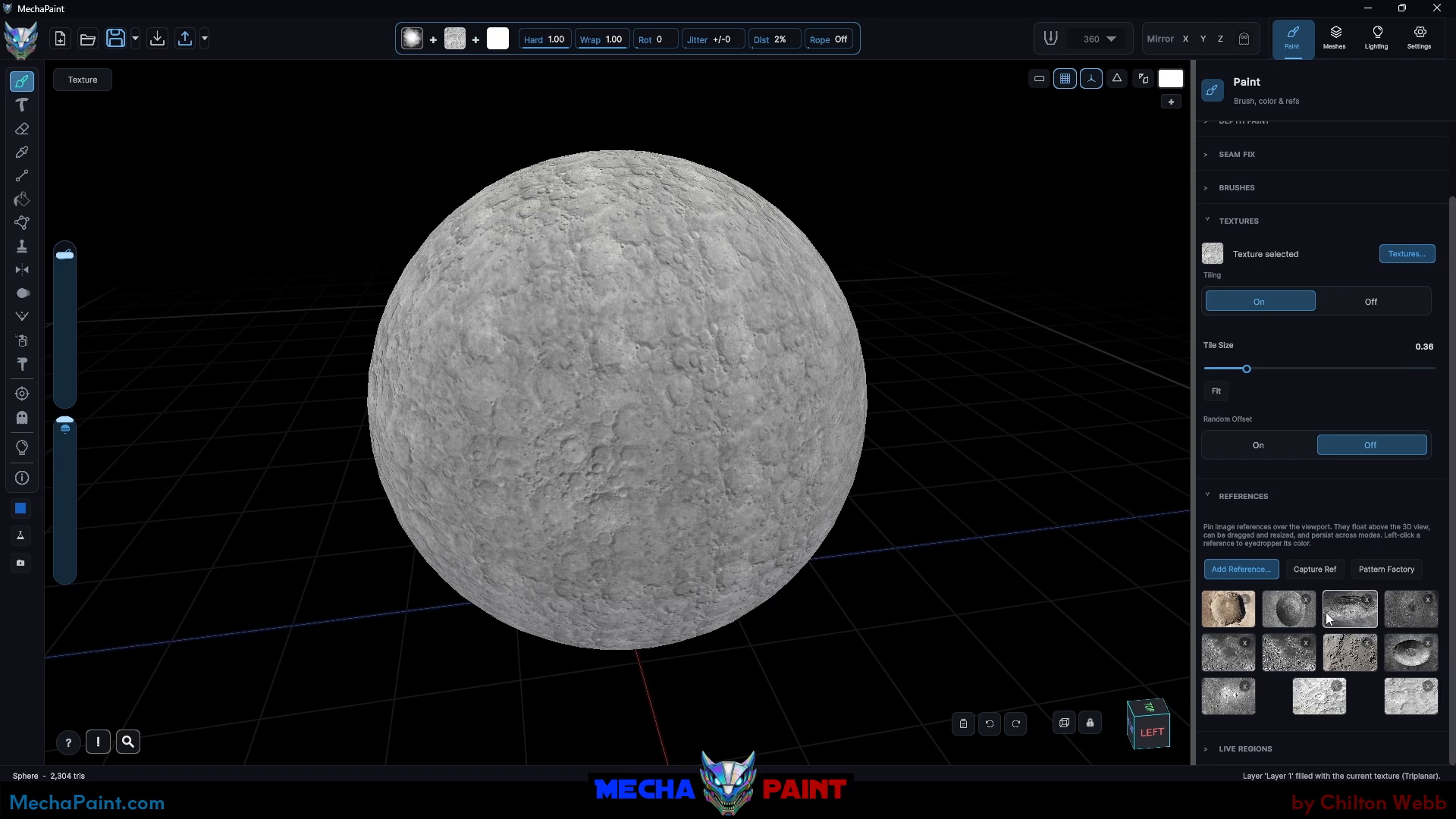
{"action": "left_click", "coordinate": [1335, 611]}
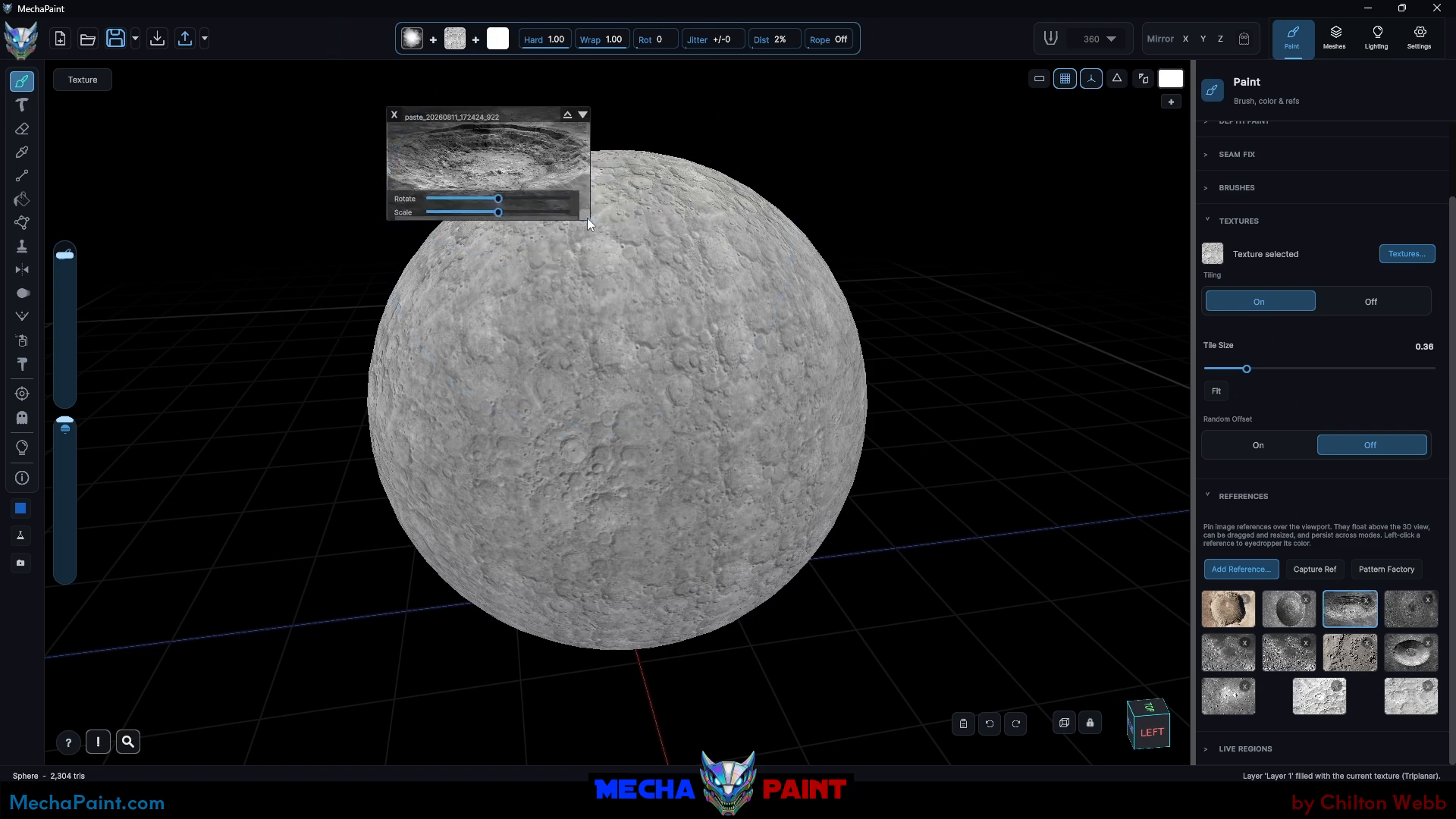
{"action": "left_click_drag", "start_coordinate": [589, 218], "coordinate": [657, 257]}
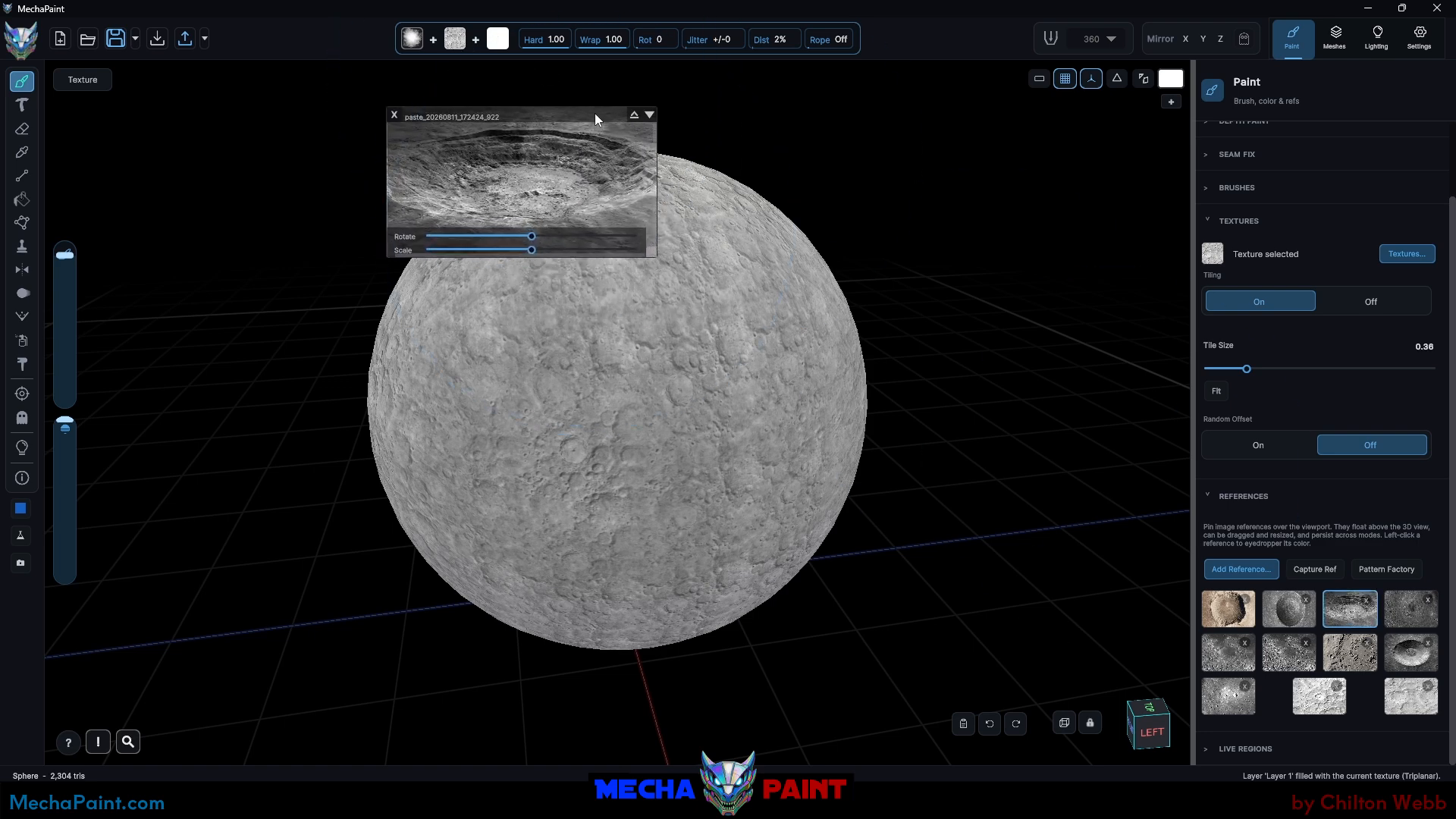
{"action": "left_click_drag", "start_coordinate": [596, 119], "coordinate": [696, 167]}
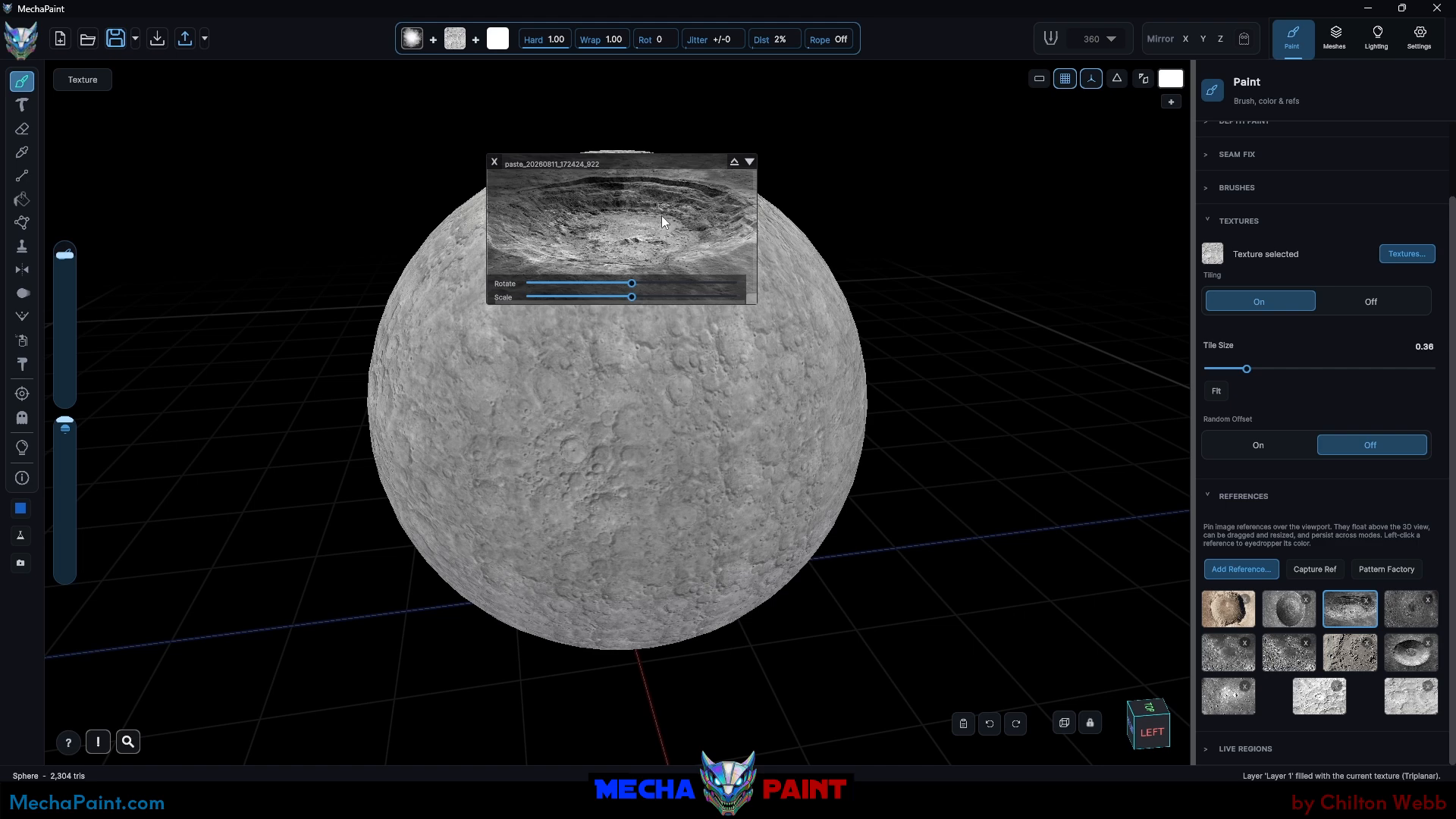
Step: Shrink the brush to fit inside the crater reference and sample a light gray paint color from the image
{"action": "key", "text": "bracketleft"}
{"action": "key", "text": "bracketleft"}
{"action": "key", "text": "bracketleft"}
{"action": "key", "text": "bracketleft"}
{"action": "key", "text": "bracketleft"}
{"action": "key", "text": "bracketleft"}
{"action": "key", "text": "bracketright"}
{"action": "key", "text": "bracketright"}
{"action": "left_click", "coordinate": [661, 213]}
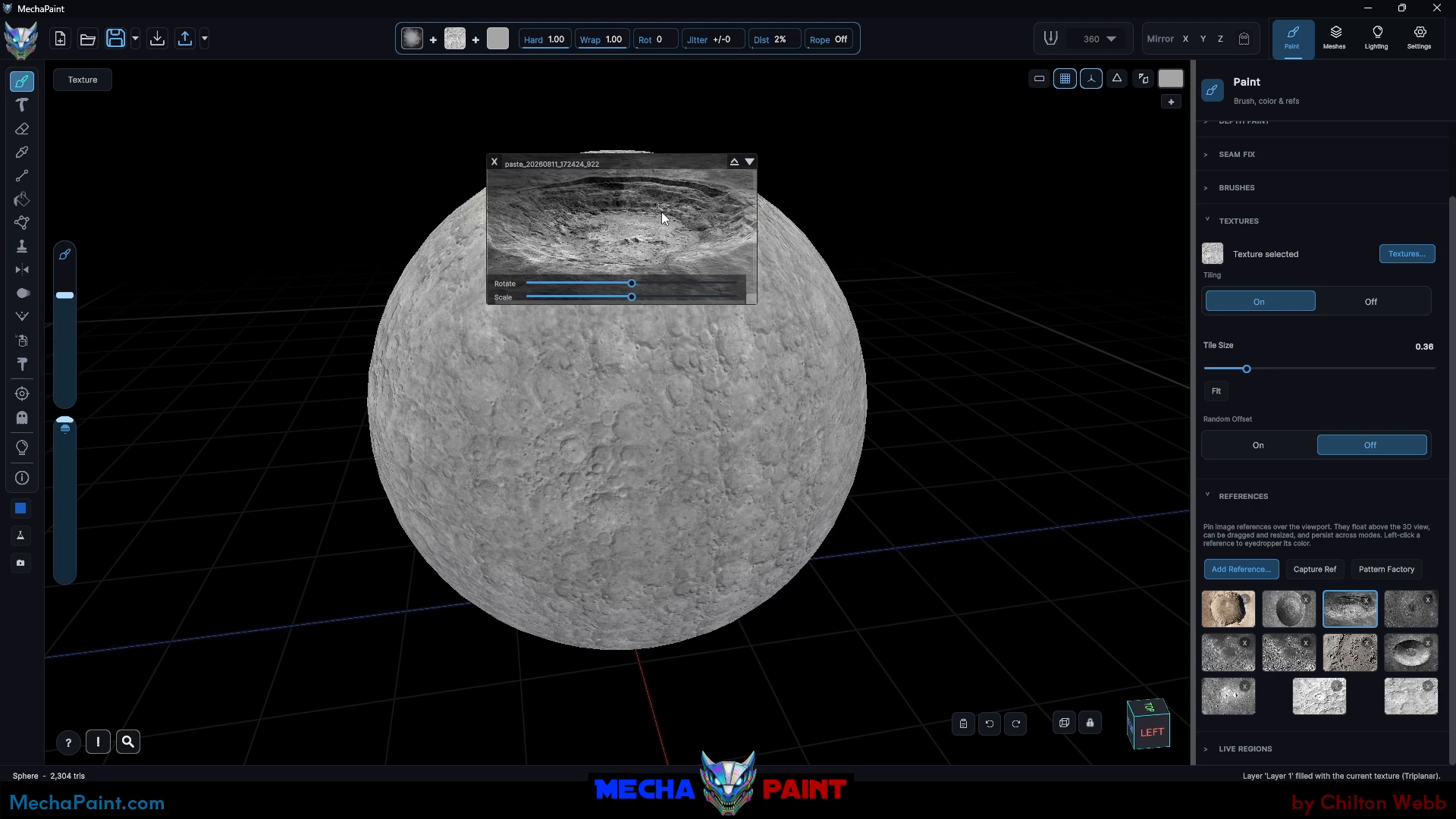
Step: Arm the crater reference for projection, paint its crater onto the upper part of the sphere and move the reference off the sphere
{"action": "left_click", "coordinate": [749, 161]}
{"action": "left_click", "coordinate": [720, 174]}
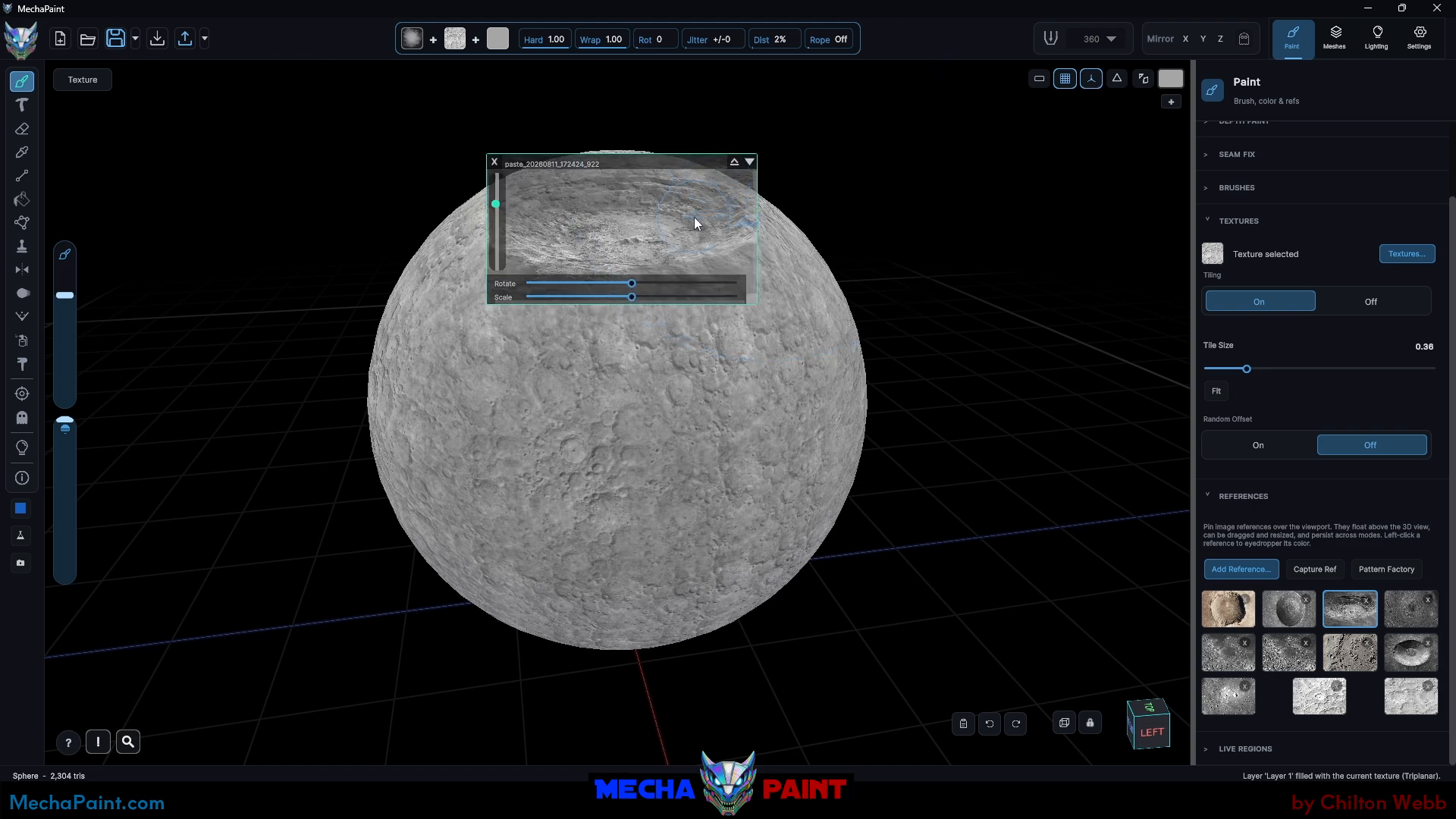
{"action": "mouse_move", "coordinate": [719, 200]}
{"action": "left_mouse_down"}
{"action": "mouse_move", "coordinate": [728, 209]}
{"action": "mouse_move", "coordinate": [640, 198]}
{"action": "mouse_move", "coordinate": [528, 249]}
{"action": "mouse_move", "coordinate": [681, 212]}
{"action": "left_mouse_up"}
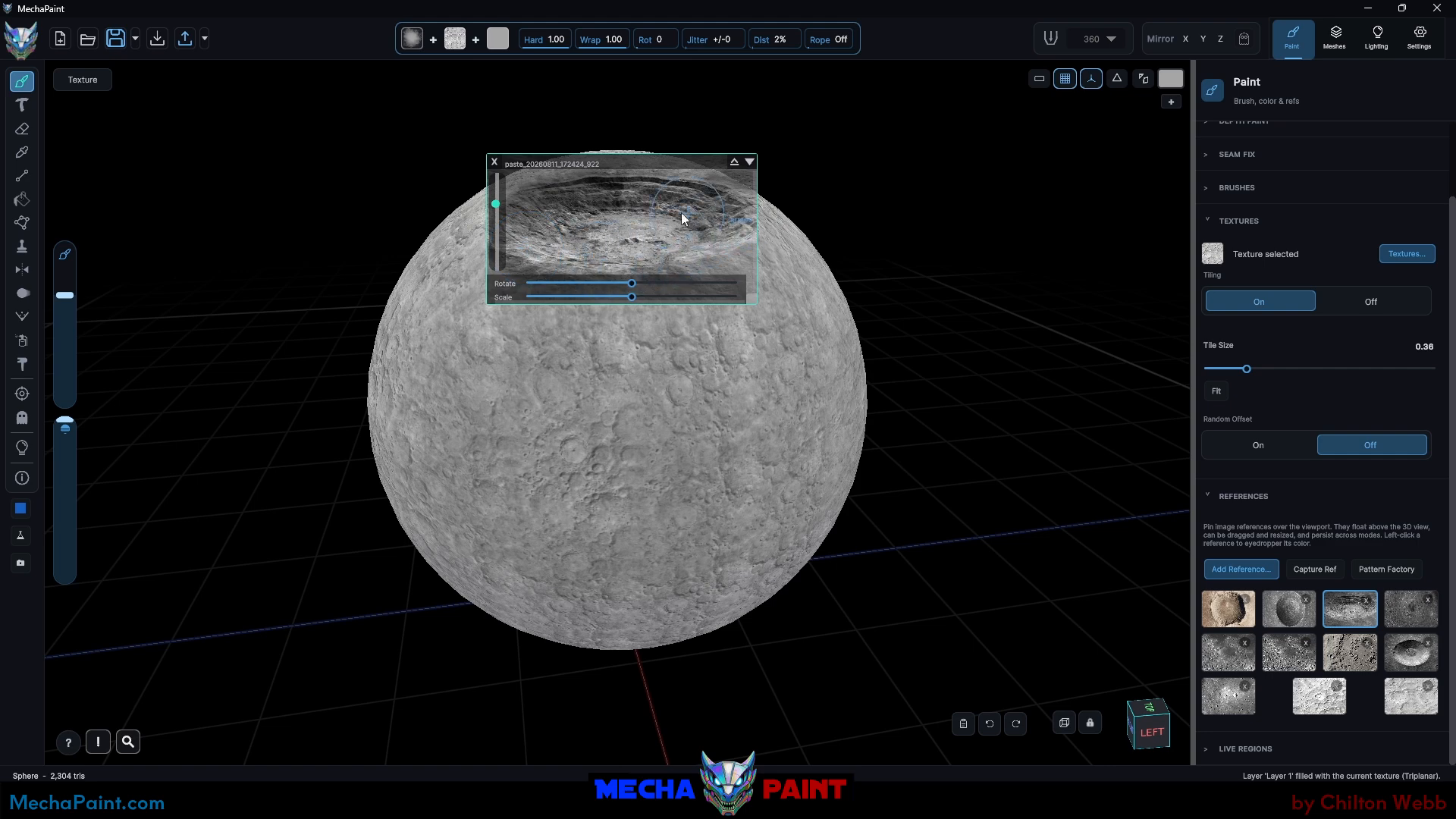
{"action": "left_click_drag", "start_coordinate": [647, 161], "coordinate": [203, 227]}
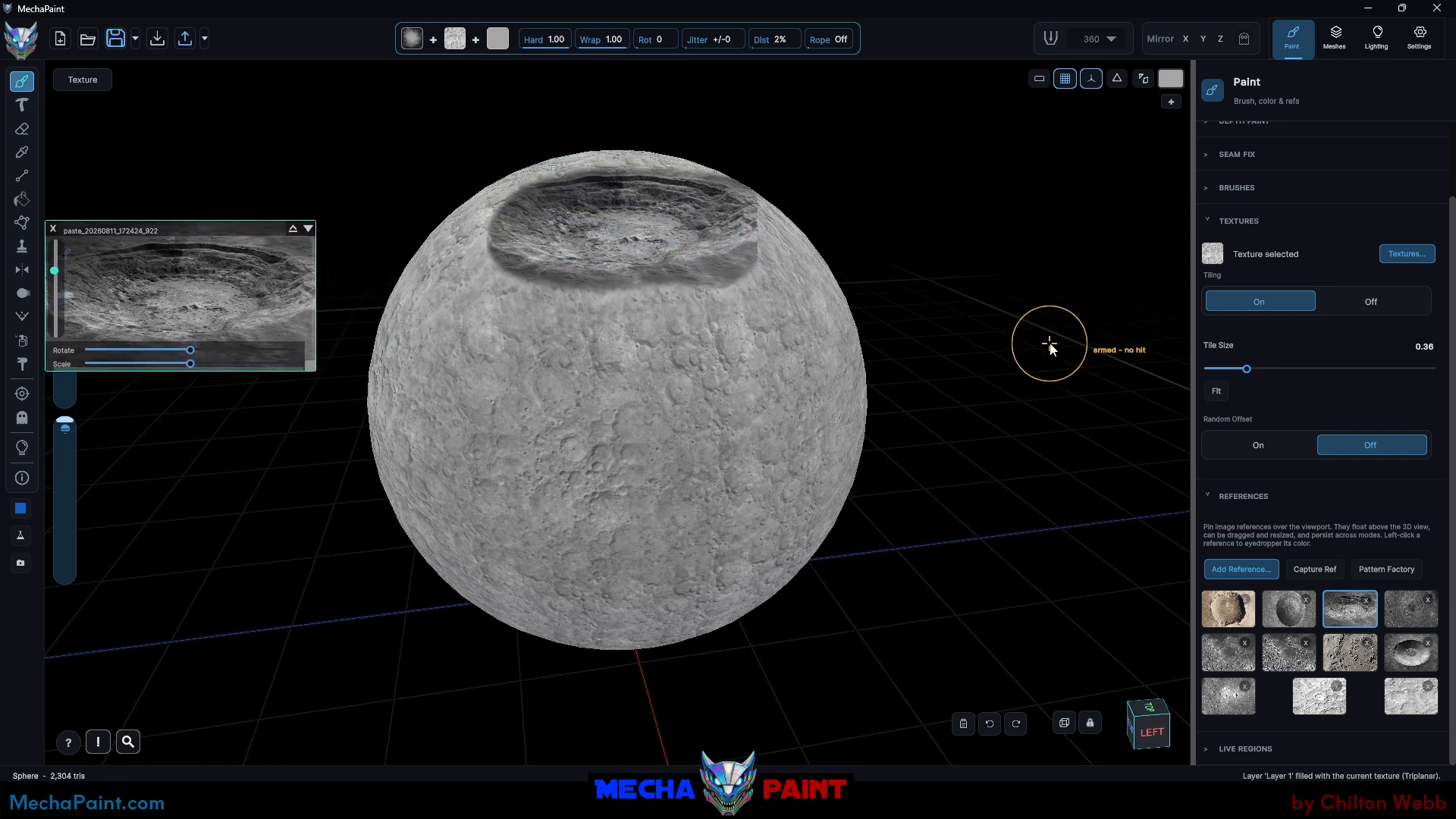
Step: Check the projected crater from a slightly turned view, undo it and close the reference image
{"action": "mouse_move", "coordinate": [1047, 346]}
{"action": "middle_mouse_down"}
{"action": "mouse_move", "coordinate": [805, 341]}
{"action": "mouse_move", "coordinate": [933, 423]}
{"action": "mouse_move", "coordinate": [913, 445]}
{"action": "mouse_move", "coordinate": [1068, 360]}
{"action": "middle_mouse_up"}
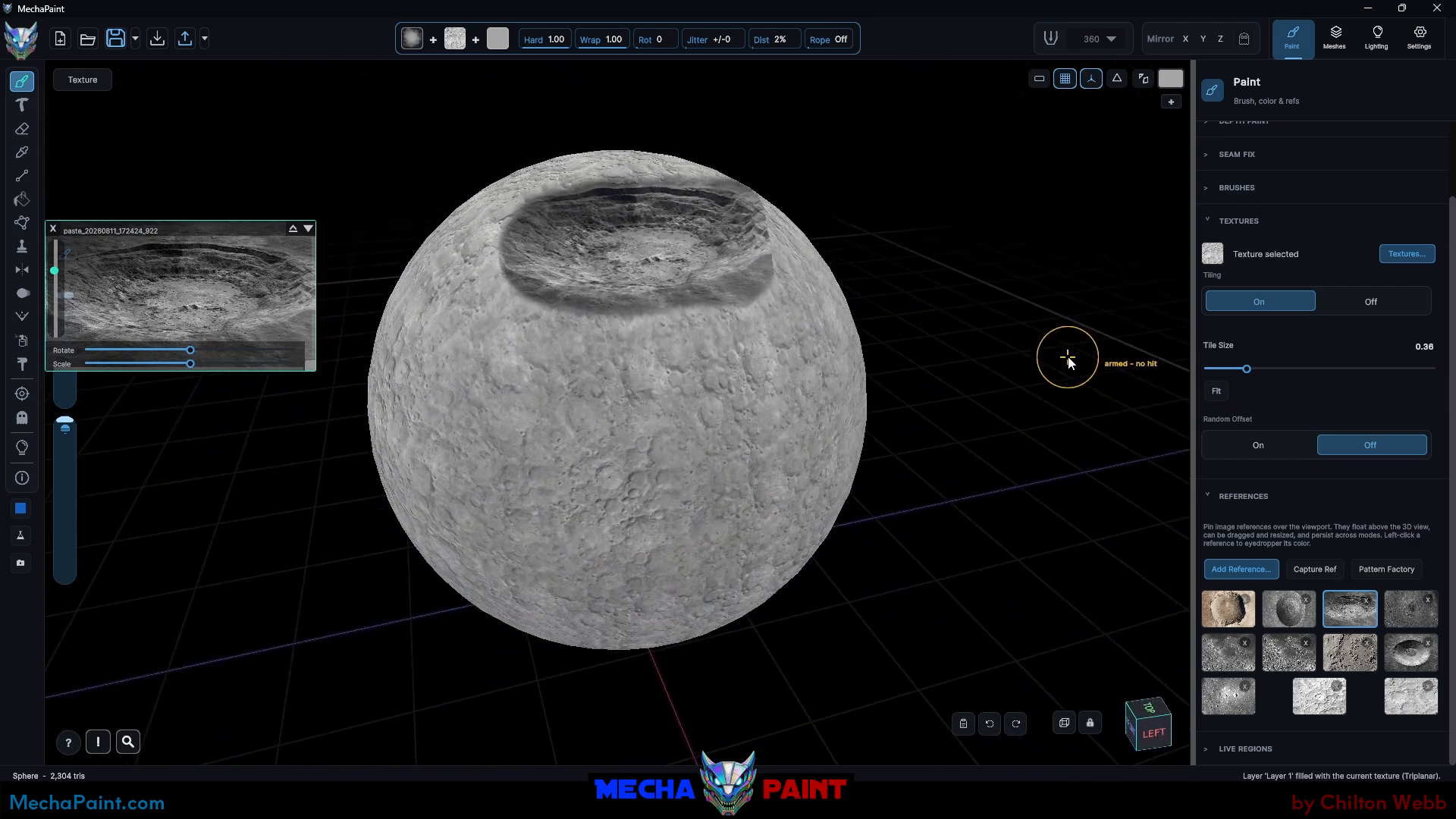
{"action": "left_click", "coordinate": [989, 725]}
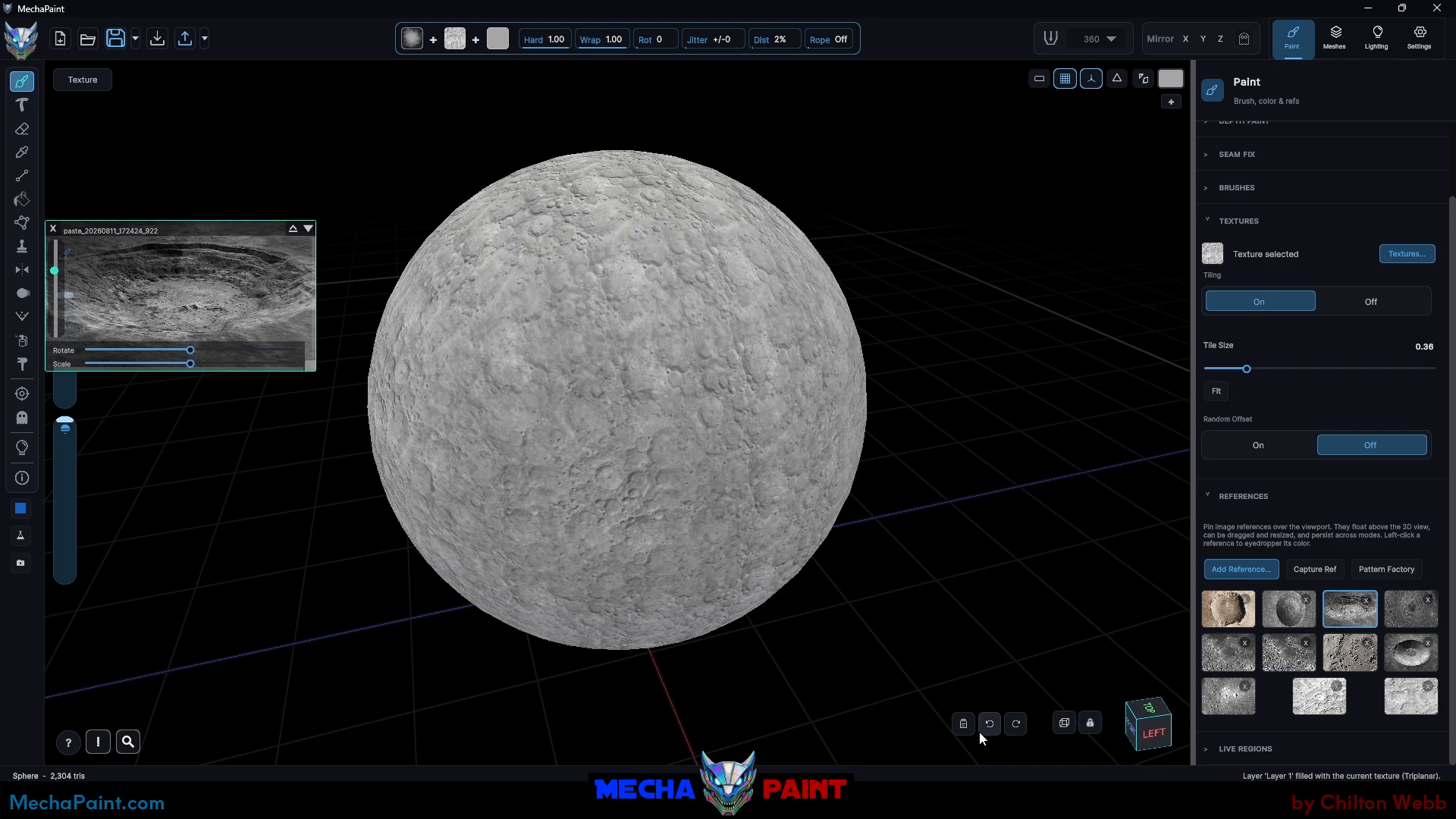
{"action": "left_click", "coordinate": [53, 227]}
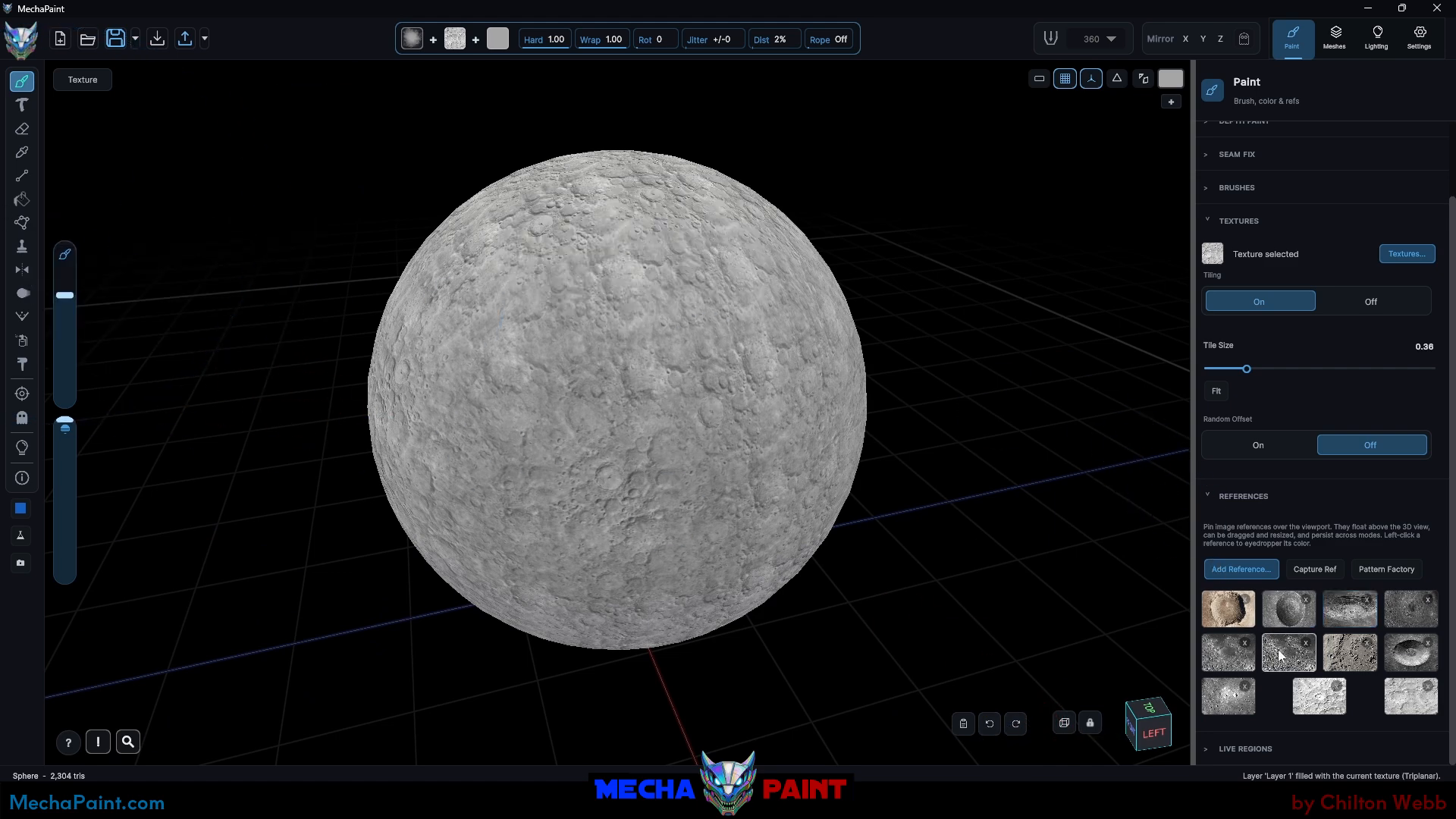
Step: Open the round gray top-down crater reference image, enlarge it and place it over the middle of the sphere
{"action": "left_click", "coordinate": [1281, 618]}
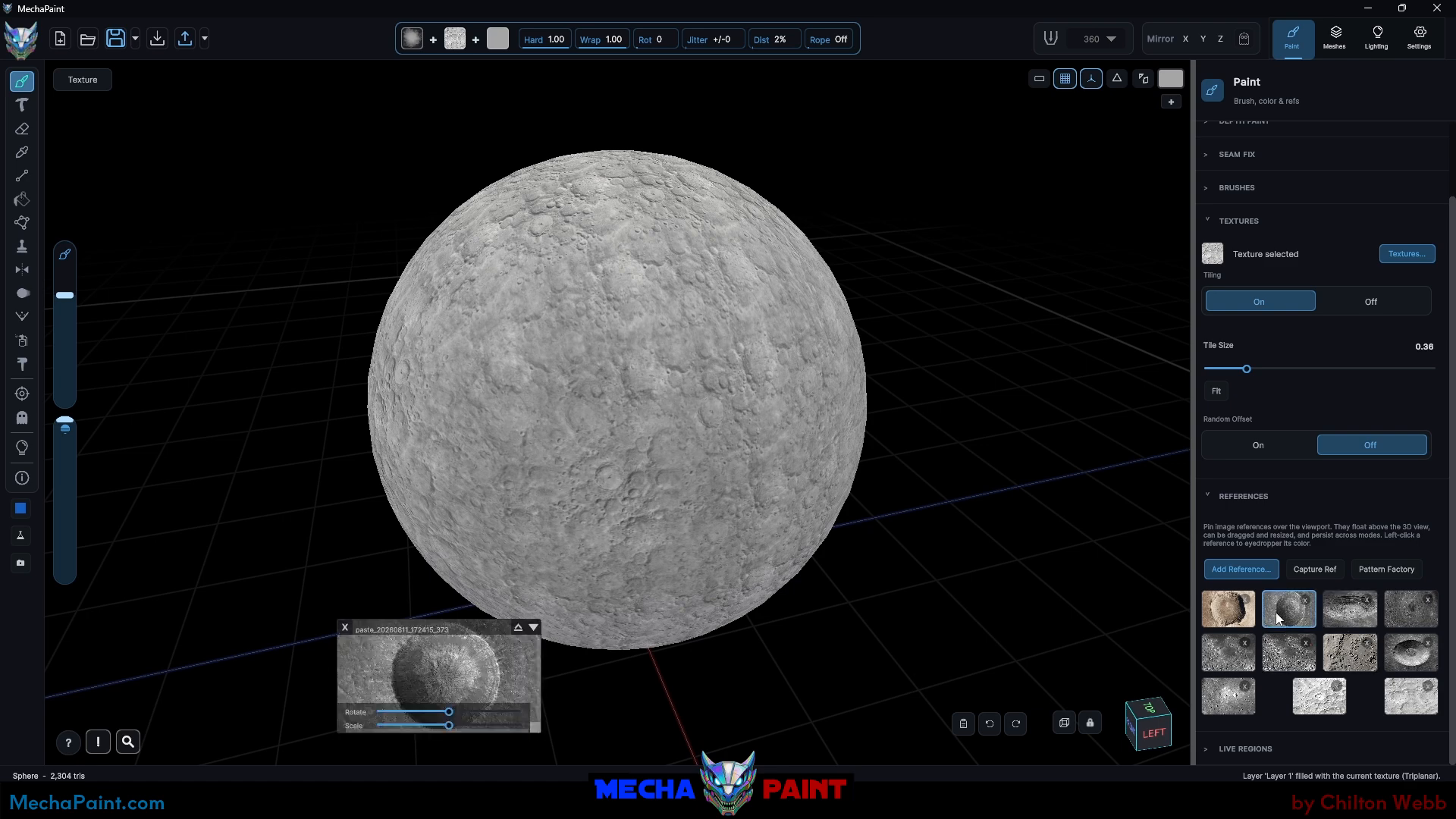
{"action": "left_click_drag", "start_coordinate": [433, 633], "coordinate": [598, 337]}
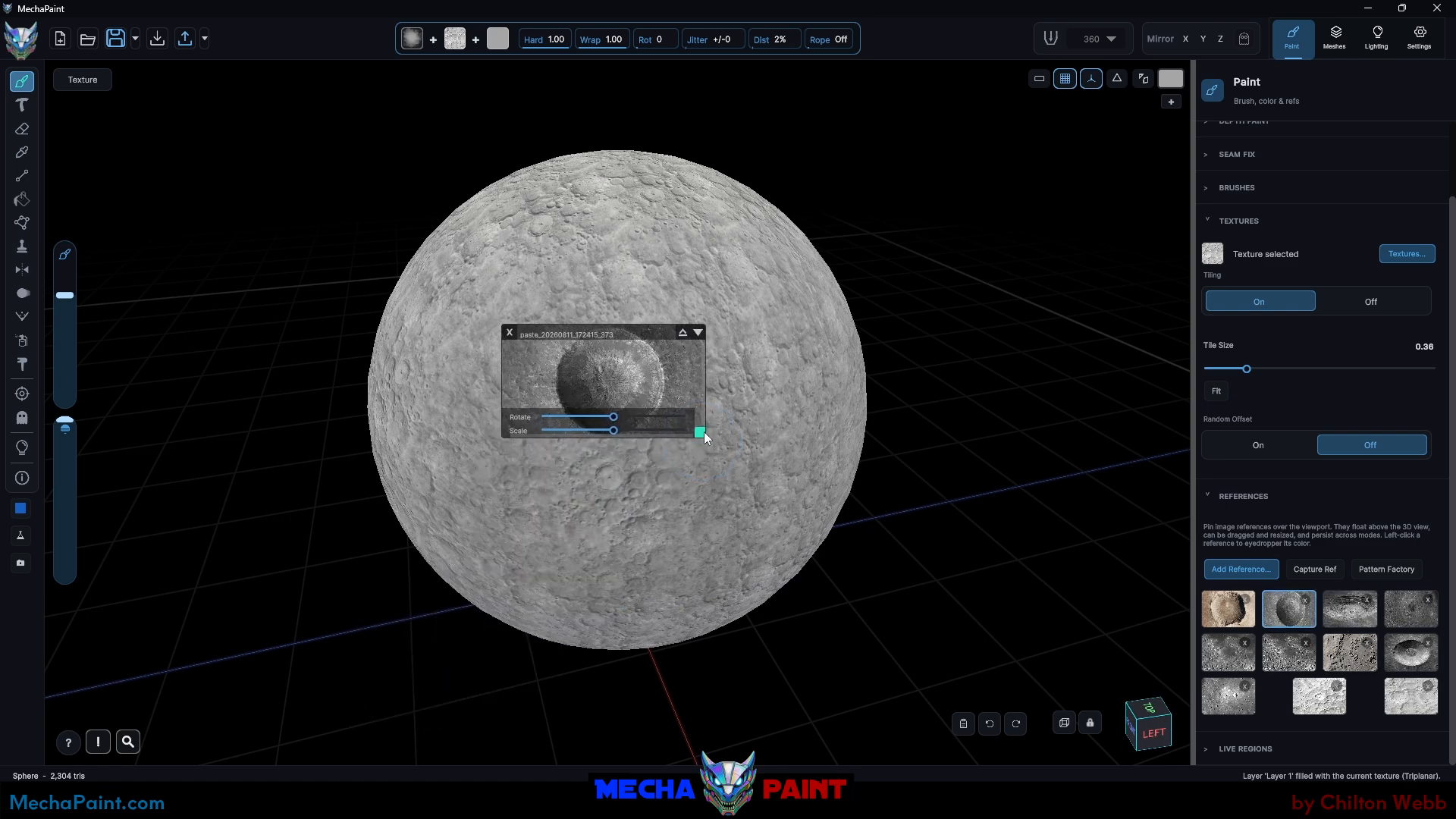
{"action": "left_click_drag", "start_coordinate": [704, 430], "coordinate": [790, 503]}
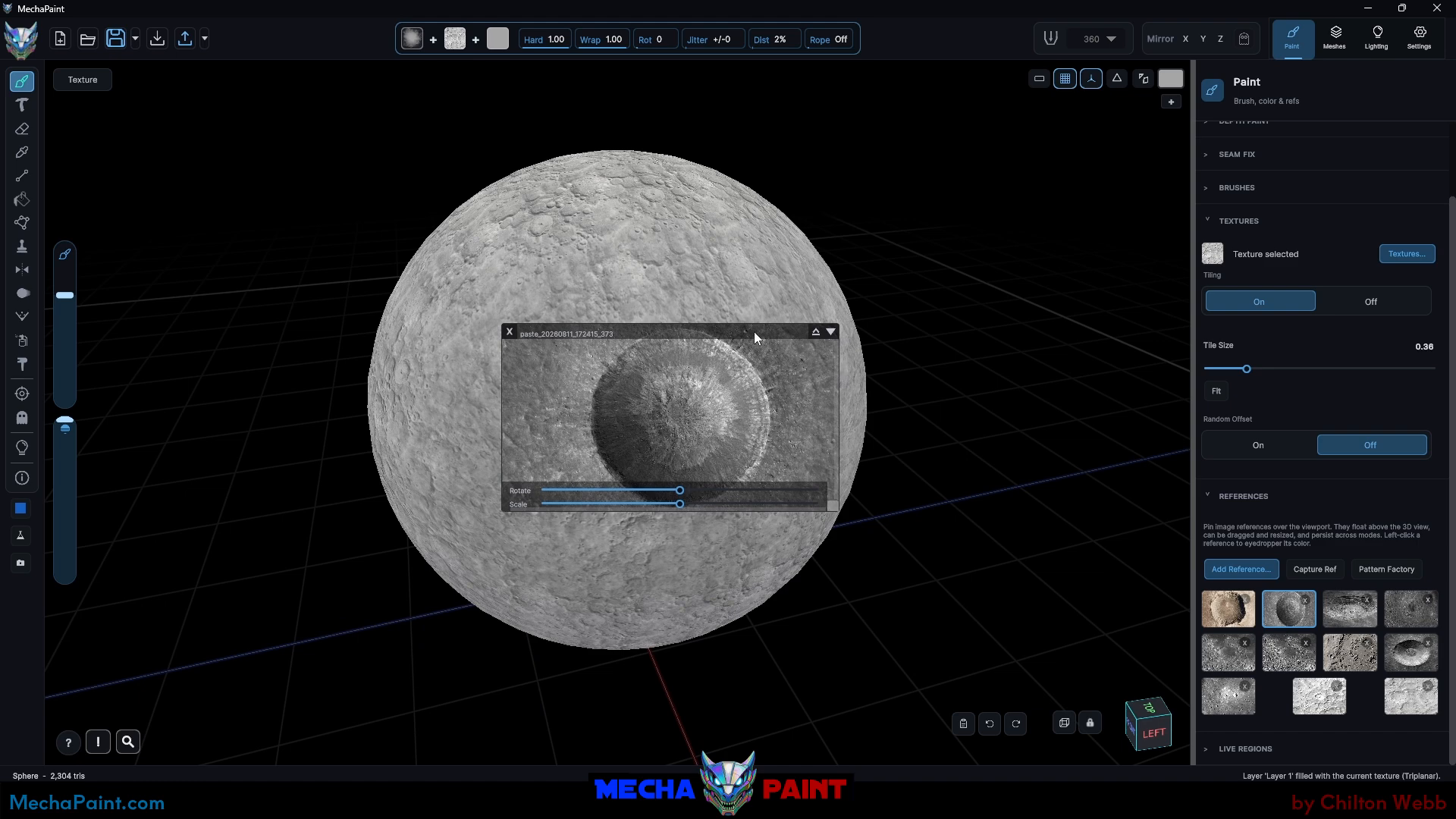
{"action": "left_click_drag", "start_coordinate": [754, 330], "coordinate": [697, 304]}
{"action": "left_click_drag", "start_coordinate": [773, 487], "coordinate": [803, 499]}
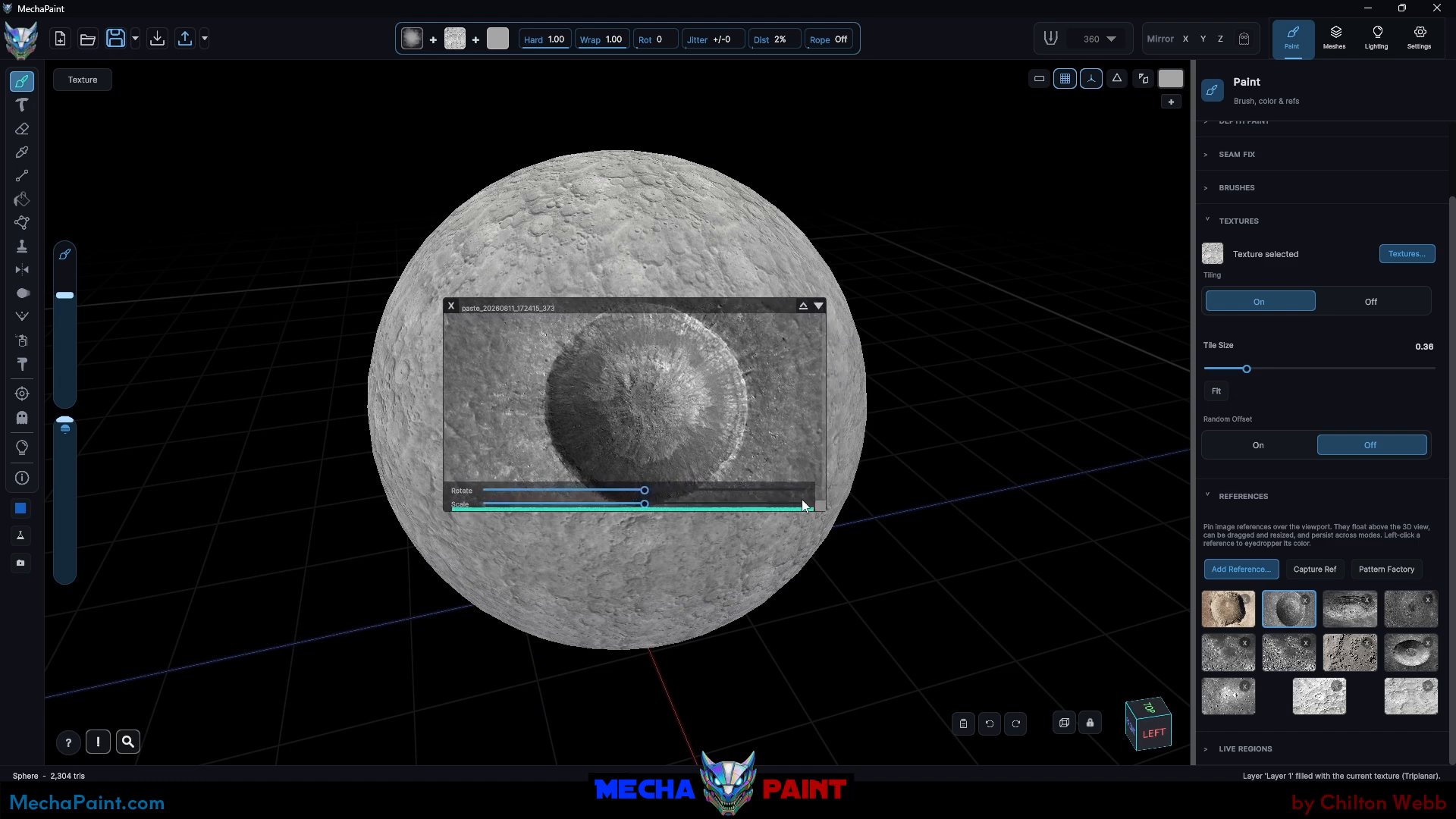
{"action": "left_click_drag", "start_coordinate": [758, 307], "coordinate": [729, 311]}
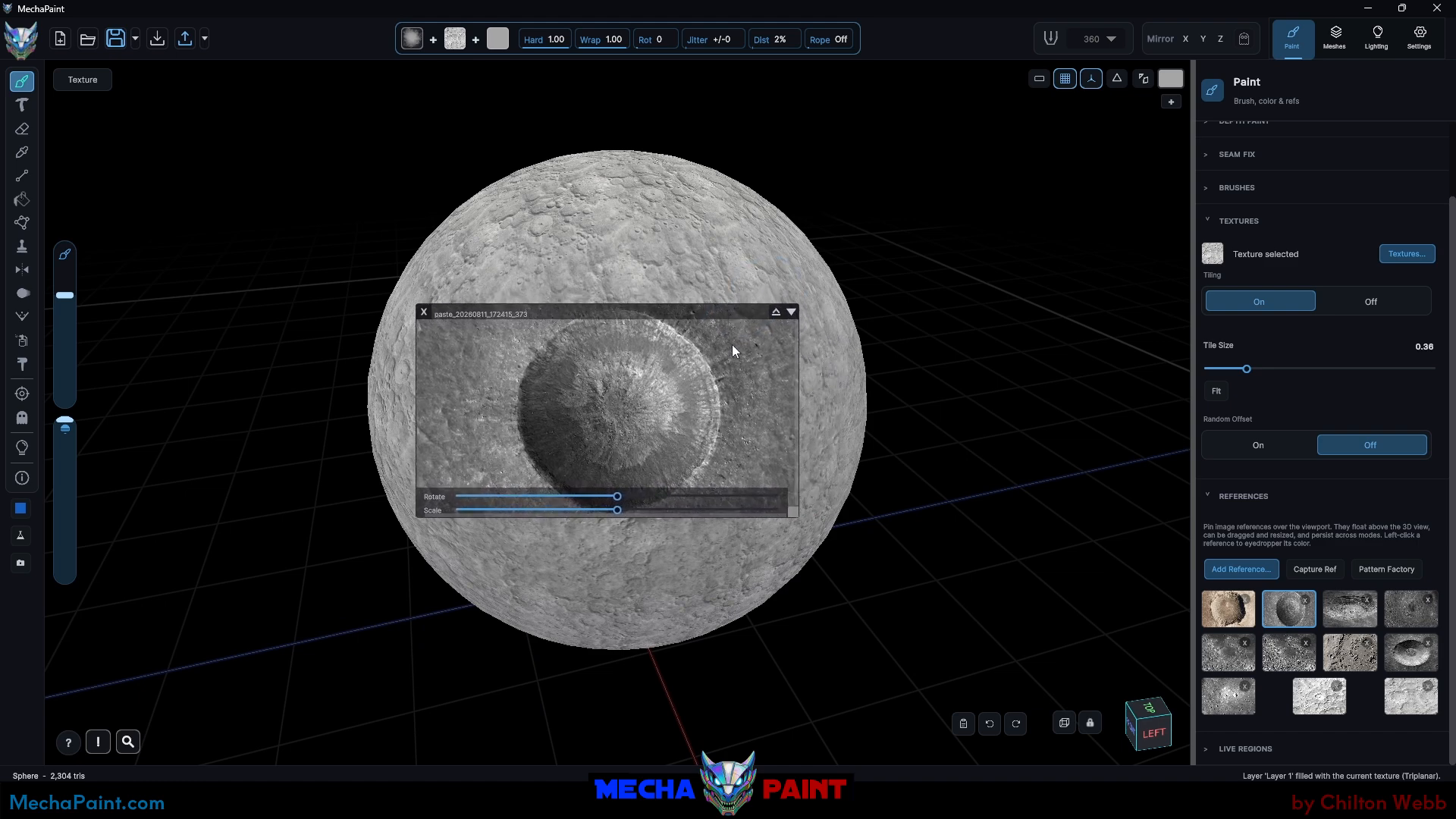
Step: Arm the gray crater reference for projection and enlarge the brush to about half the crater's width
{"action": "left_click", "coordinate": [789, 313]}
{"action": "left_click", "coordinate": [776, 331]}
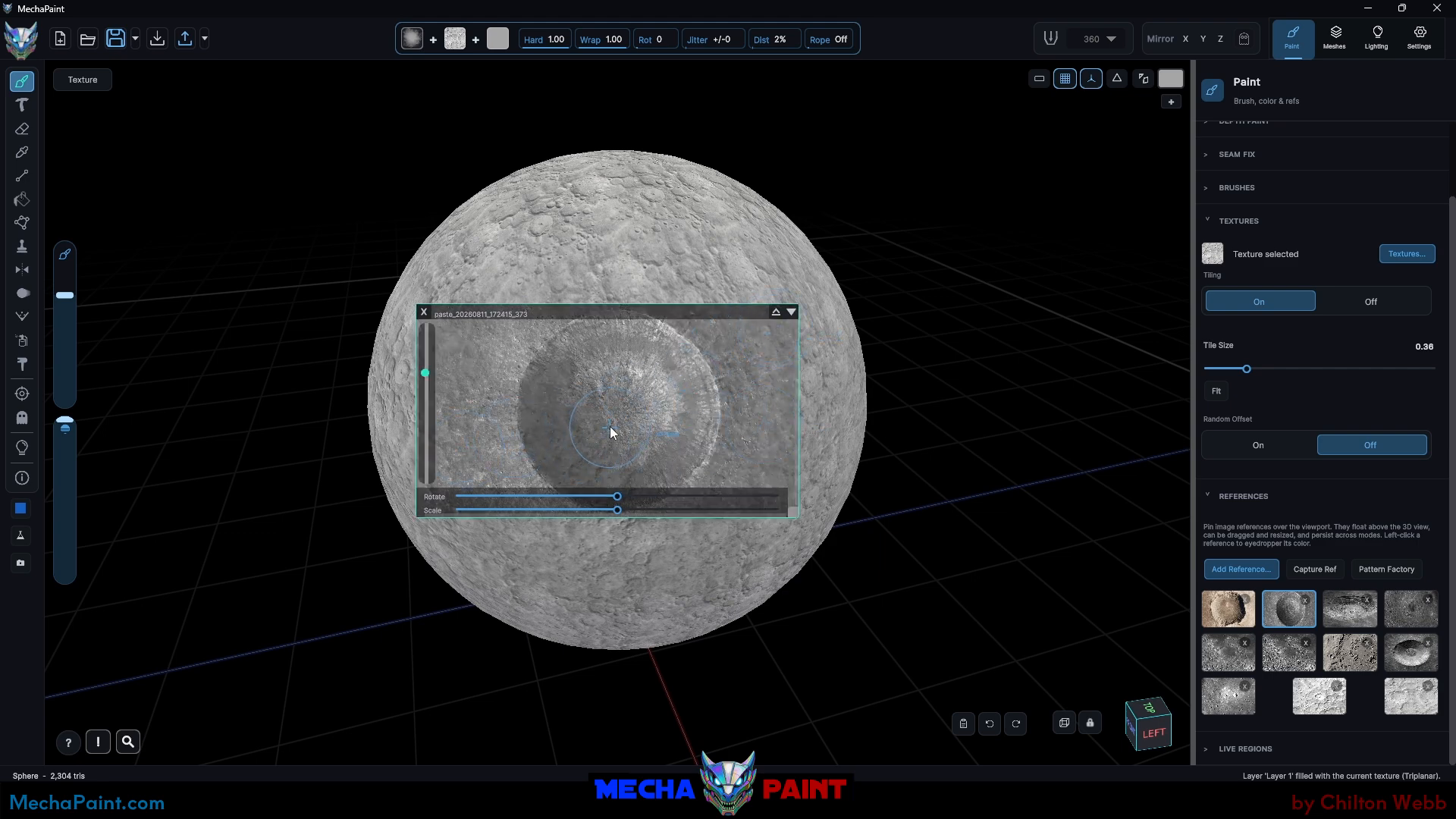
{"action": "key", "text": "bracketright"}
{"action": "key", "text": "bracketright"}
{"action": "key", "text": "bracketright"}
{"action": "key", "text": "bracketright"}
Step: Add a new layer above Layer 1 and project the crater onto the middle of the sphere, moving the reference aside
{"action": "left_click", "coordinate": [1334, 34]}
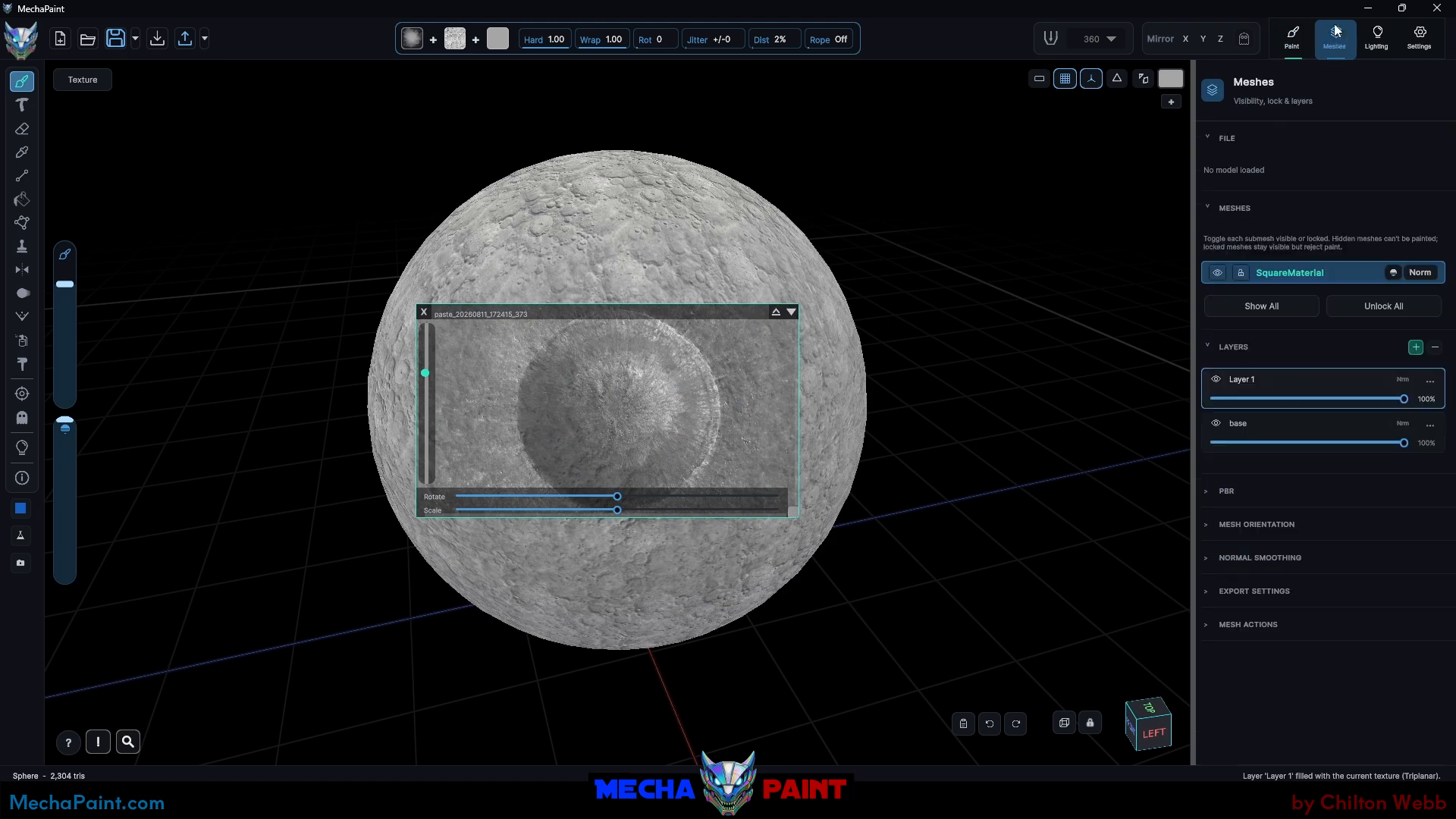
{"action": "left_click", "coordinate": [1416, 348]}
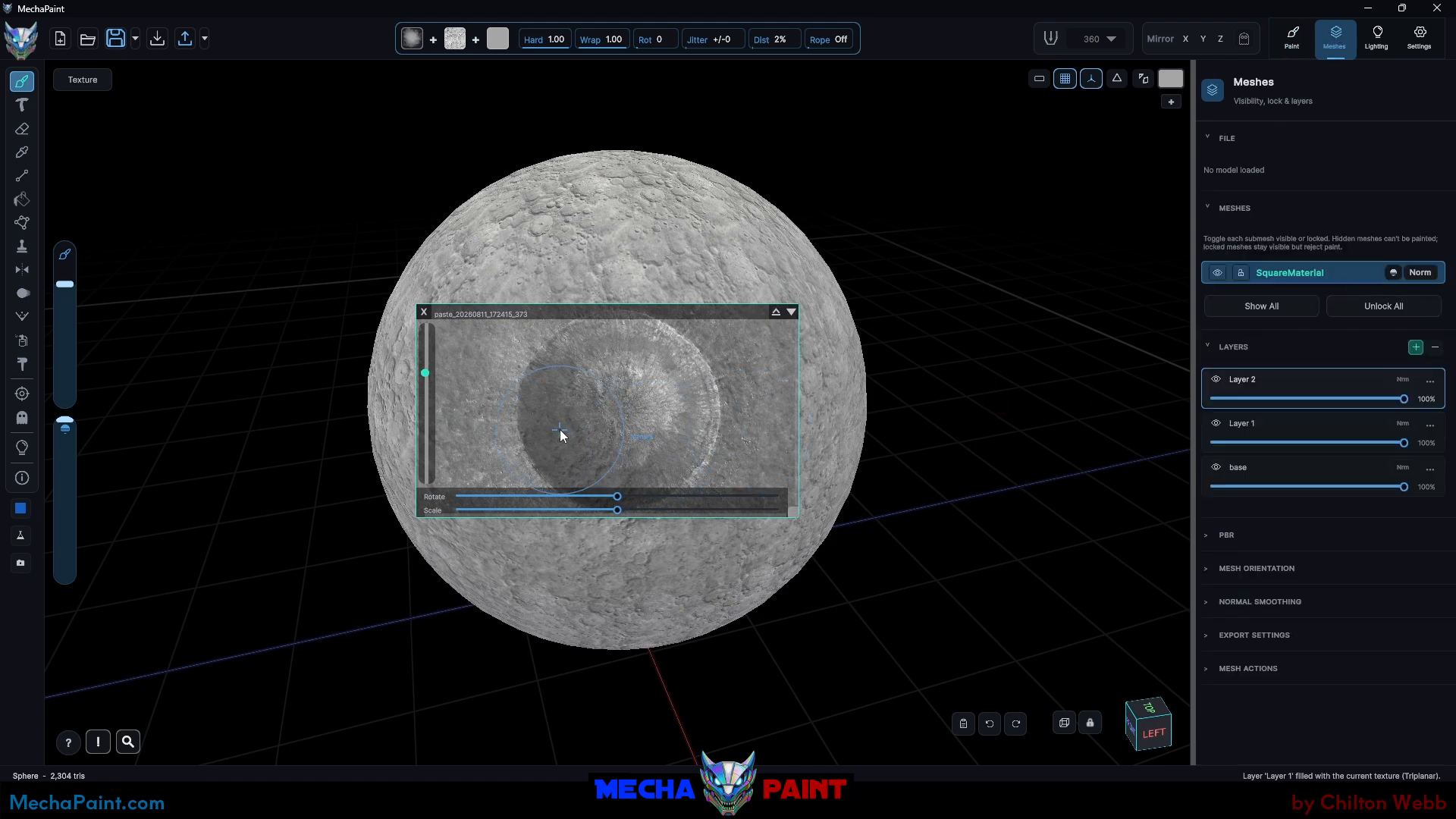
{"action": "mouse_move", "coordinate": [654, 420]}
{"action": "left_mouse_down"}
{"action": "mouse_move", "coordinate": [612, 378]}
{"action": "mouse_move", "coordinate": [571, 435]}
{"action": "mouse_move", "coordinate": [657, 440]}
{"action": "mouse_move", "coordinate": [616, 356]}
{"action": "left_mouse_up"}
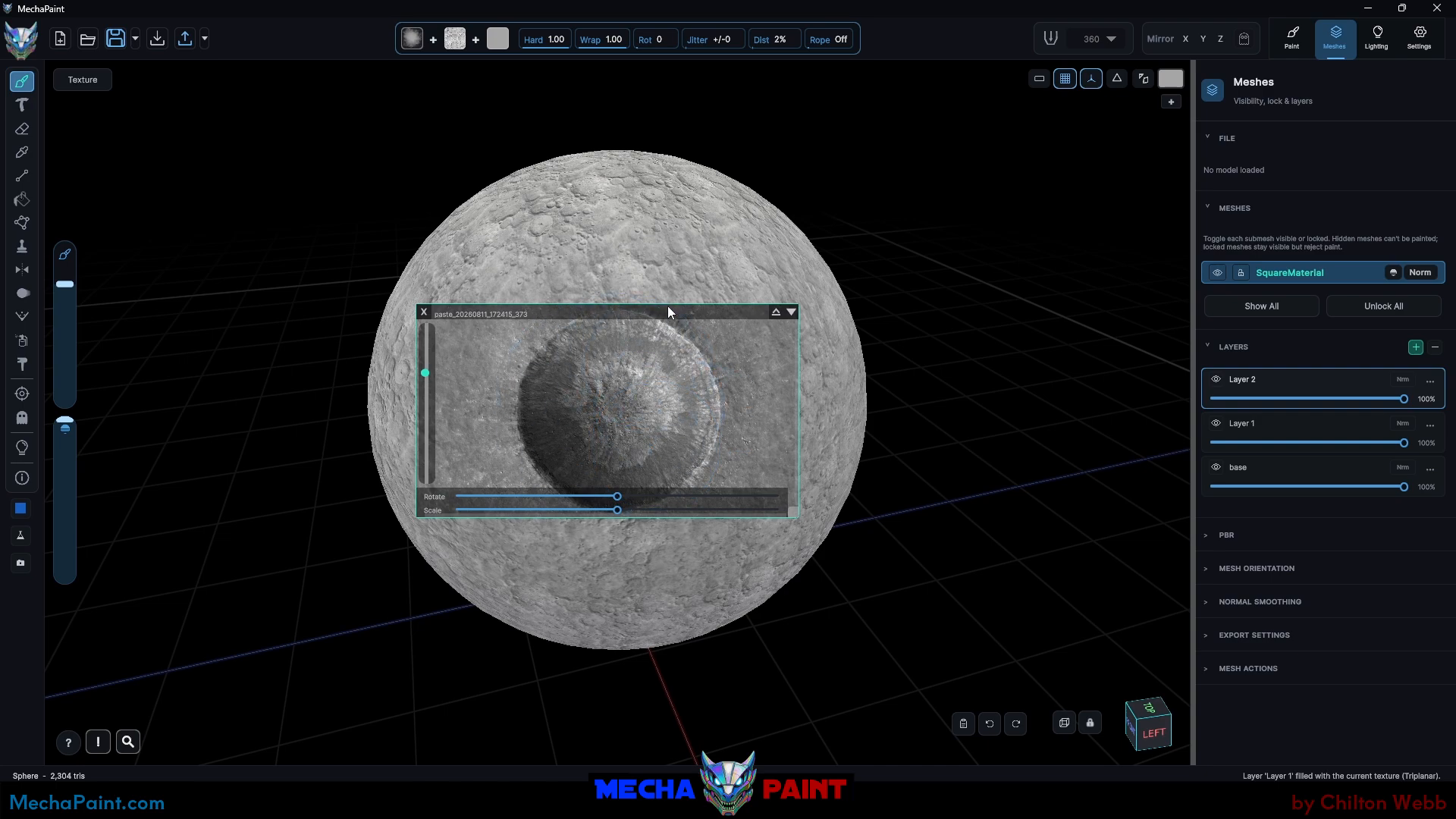
{"action": "mouse_move", "coordinate": [667, 307]}
{"action": "left_mouse_down"}
{"action": "mouse_move", "coordinate": [526, 327]}
{"action": "mouse_move", "coordinate": [282, 467]}
{"action": "mouse_move", "coordinate": [293, 454]}
{"action": "left_mouse_up"}
Step: Project the same crater onto two other sides of the sphere, moving the reference off the sphere after each
{"action": "middle_click_drag", "start_coordinate": [263, 281], "coordinate": [554, 303]}
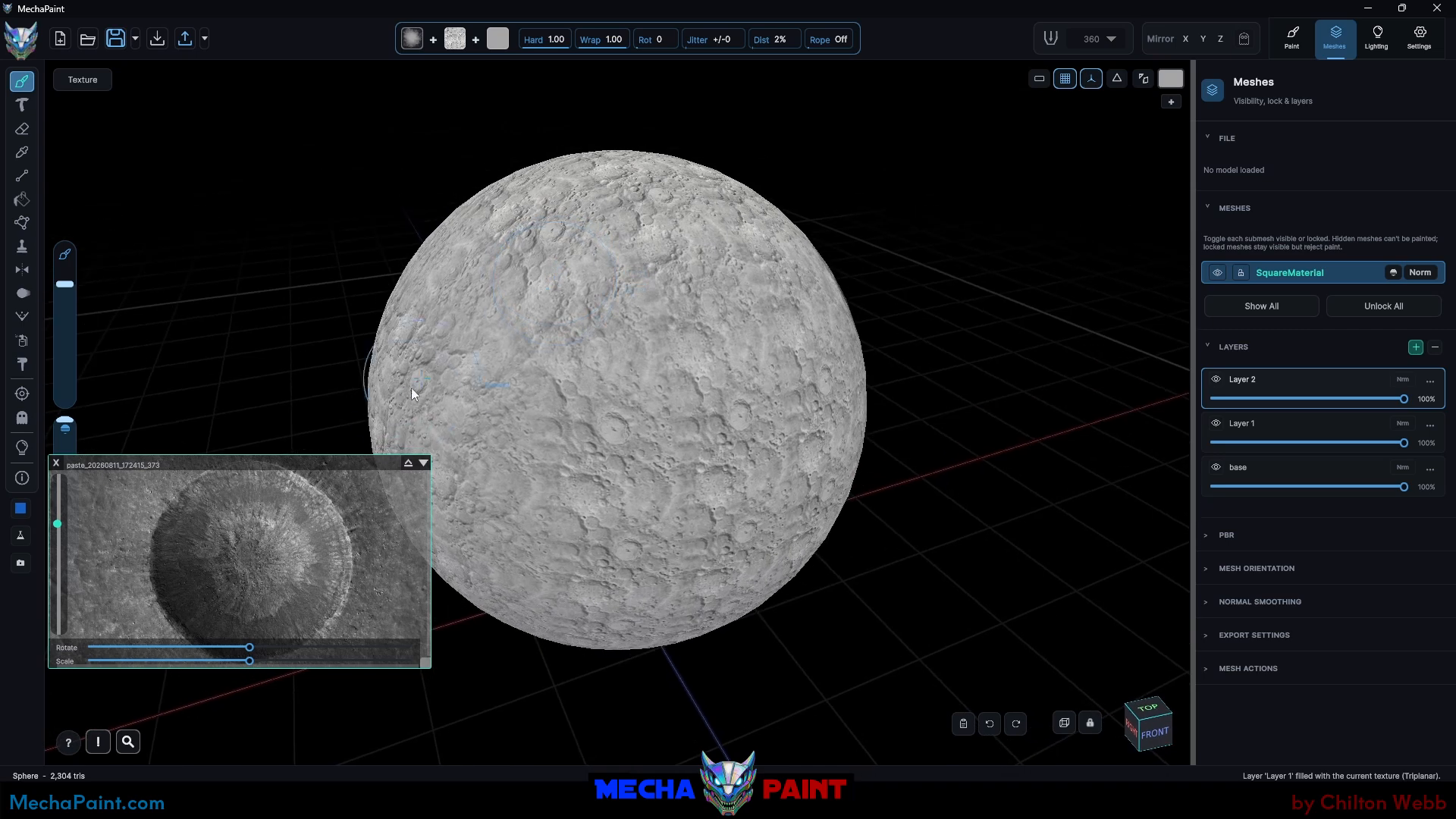
{"action": "mouse_move", "coordinate": [357, 461]}
{"action": "left_mouse_down"}
{"action": "mouse_move", "coordinate": [772, 376]}
{"action": "mouse_move", "coordinate": [740, 311]}
{"action": "left_mouse_up"}
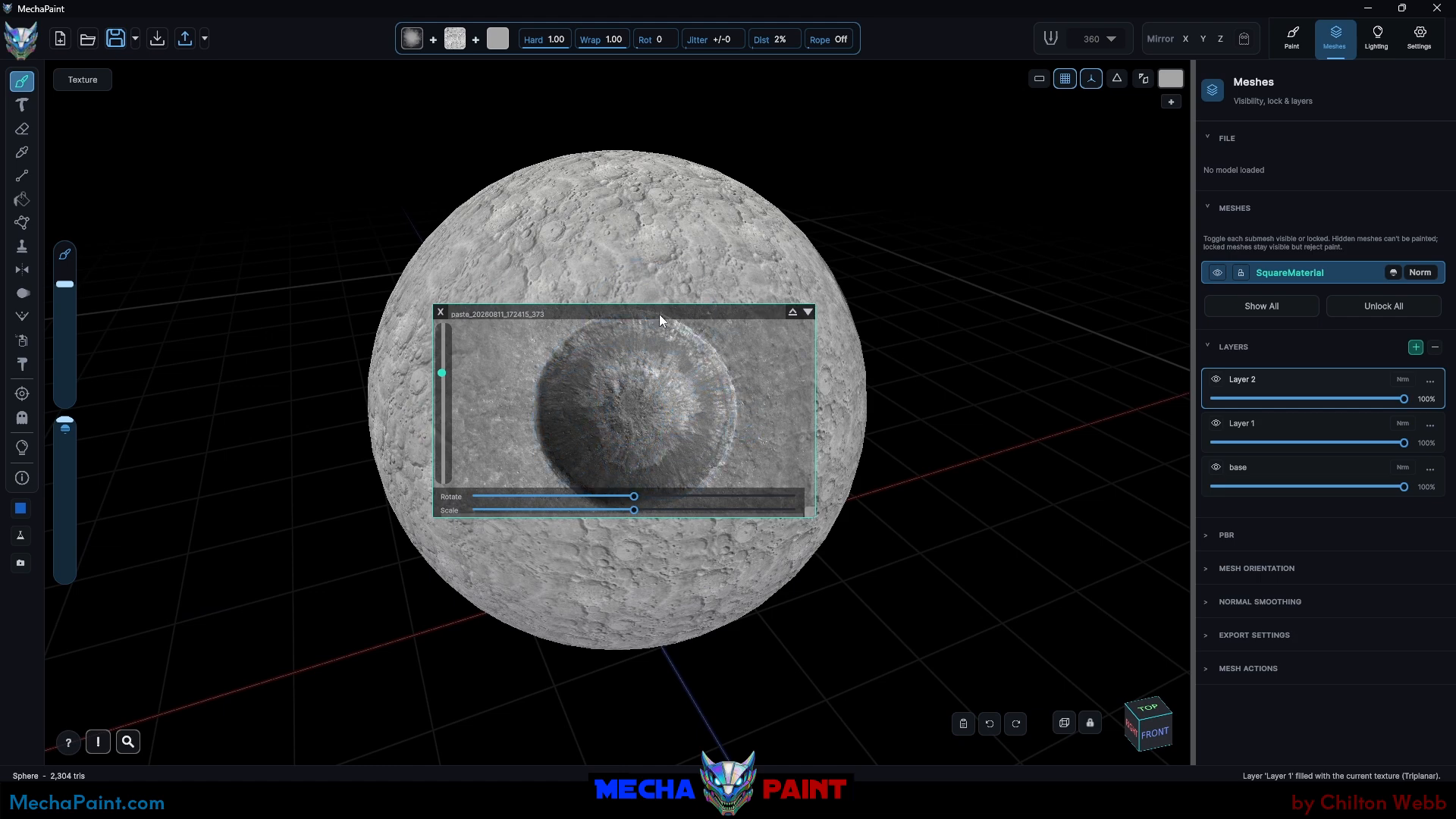
{"action": "left_click_drag", "start_coordinate": [659, 314], "coordinate": [333, 487]}
{"action": "middle_click_drag", "start_coordinate": [336, 258], "coordinate": [573, 219]}
{"action": "left_click_drag", "start_coordinate": [349, 481], "coordinate": [644, 308]}
{"action": "mouse_move", "coordinate": [593, 390]}
{"action": "left_mouse_down"}
{"action": "mouse_move", "coordinate": [630, 395]}
{"action": "mouse_move", "coordinate": [605, 454]}
{"action": "mouse_move", "coordinate": [568, 379]}
{"action": "mouse_move", "coordinate": [636, 439]}
{"action": "left_mouse_up"}
{"action": "left_click_drag", "start_coordinate": [608, 314], "coordinate": [251, 565]}
Step: Try reducing Layer 2's opacity to 92% and look through its blend modes without choosing one
{"action": "middle_click_drag", "start_coordinate": [1077, 358], "coordinate": [543, 367]}
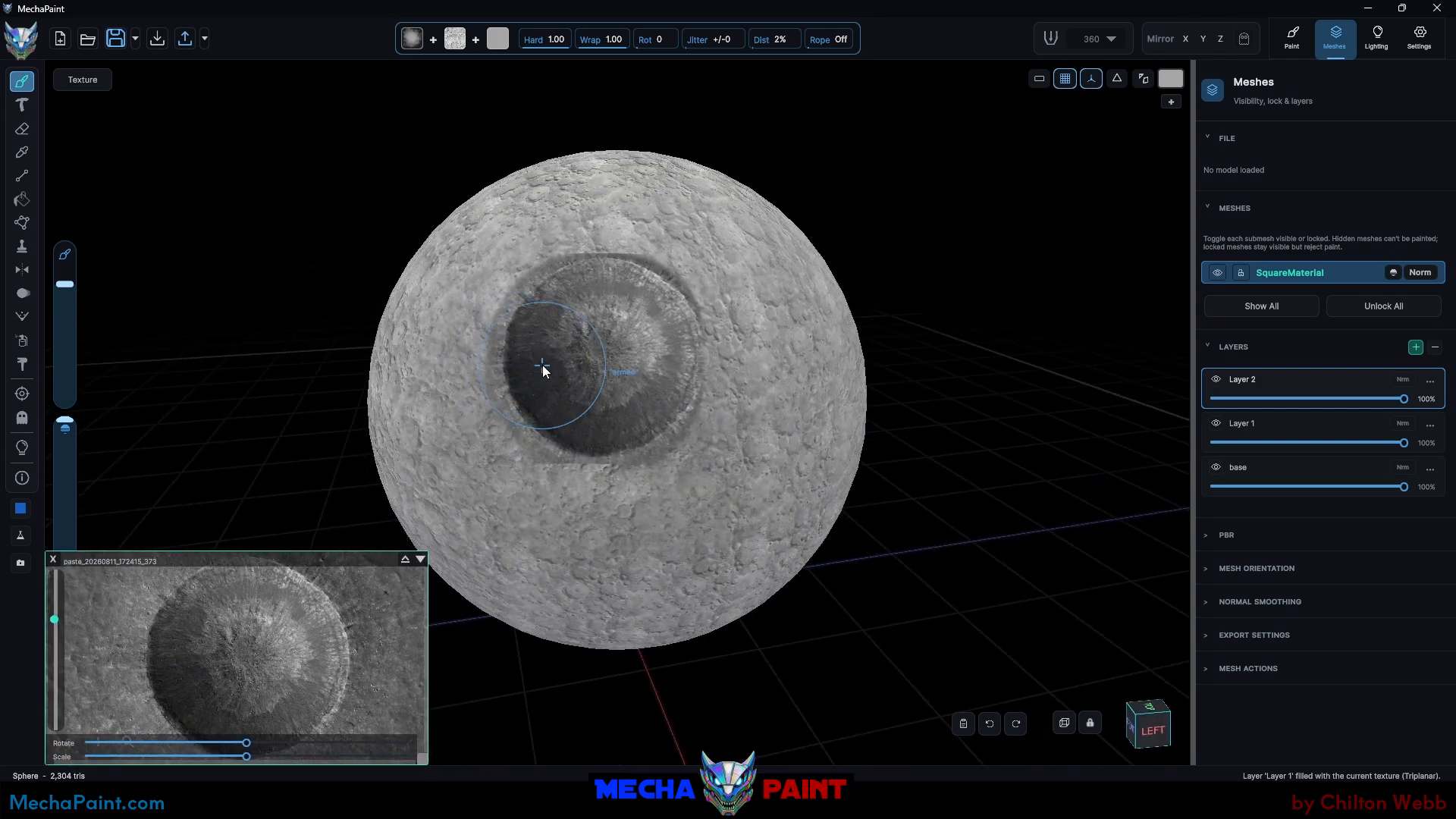
{"action": "left_click", "coordinate": [1355, 399]}
{"action": "left_click_drag", "start_coordinate": [1344, 396], "coordinate": [1390, 393]}
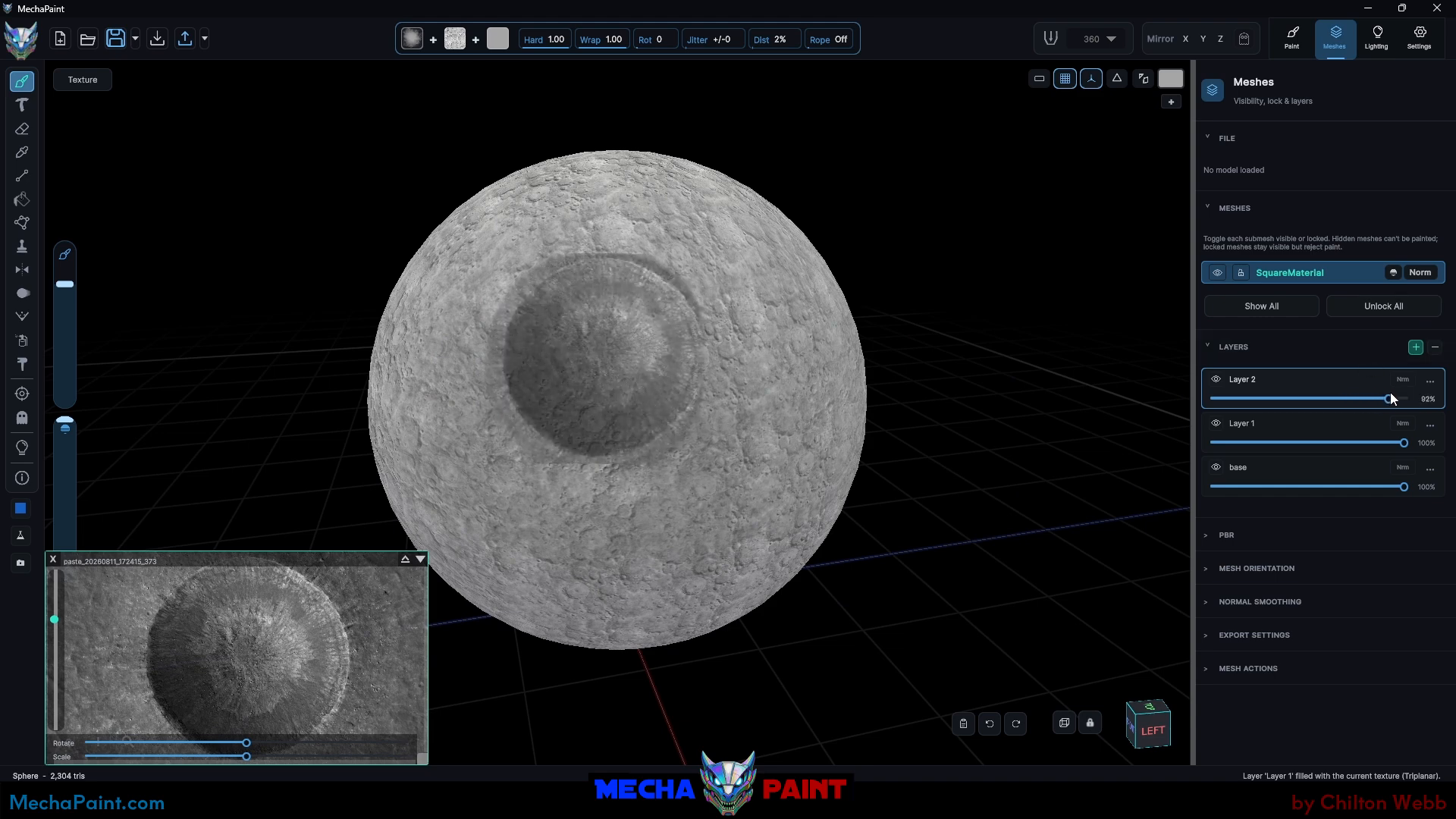
{"action": "left_click", "coordinate": [1402, 379]}
{"action": "scroll", "coordinate": [1339, 463], "scroll_direction": "down", "scroll_amount": 5}
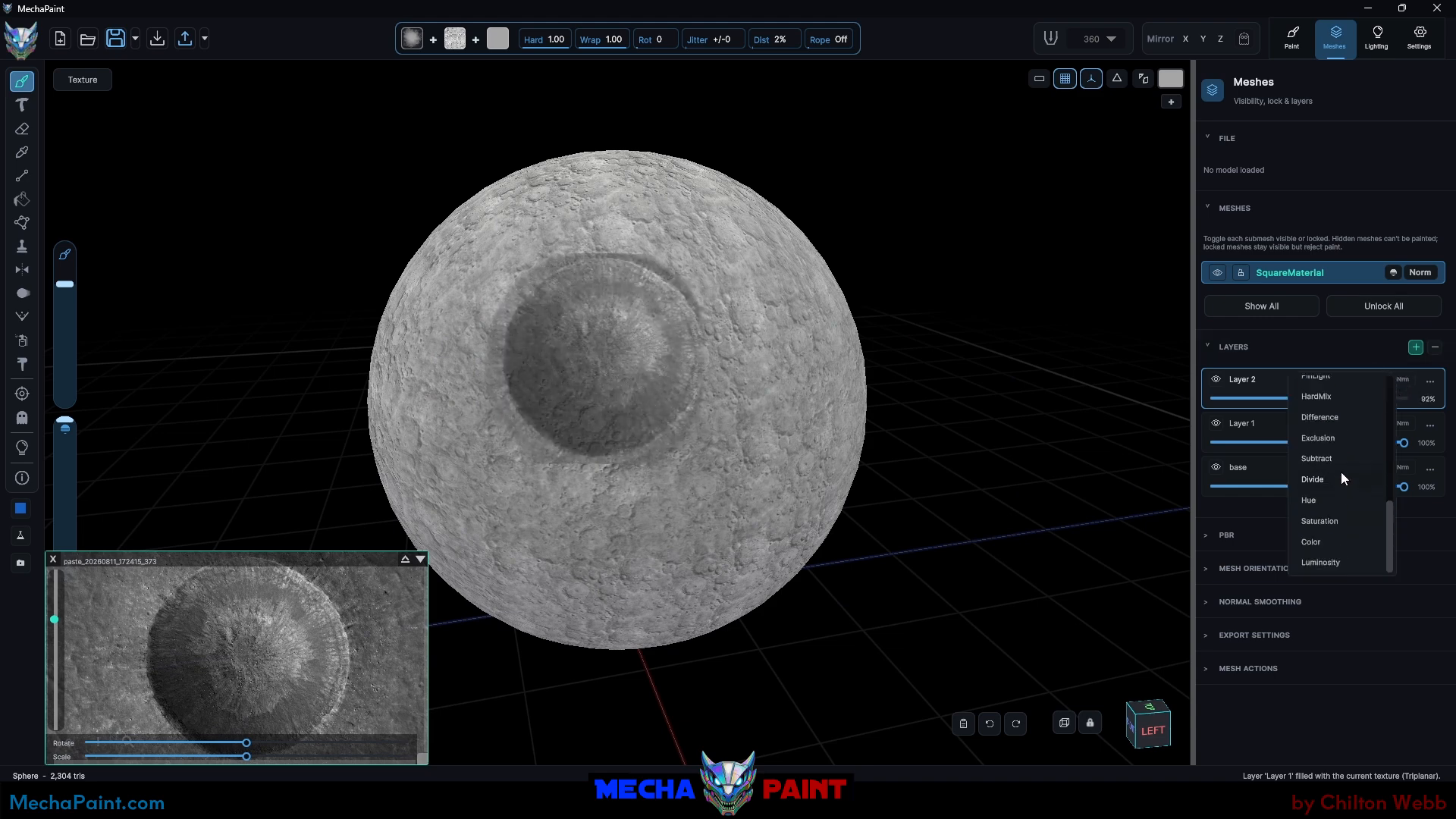
{"action": "scroll", "coordinate": [1379, 396], "scroll_direction": "up", "scroll_amount": 3}
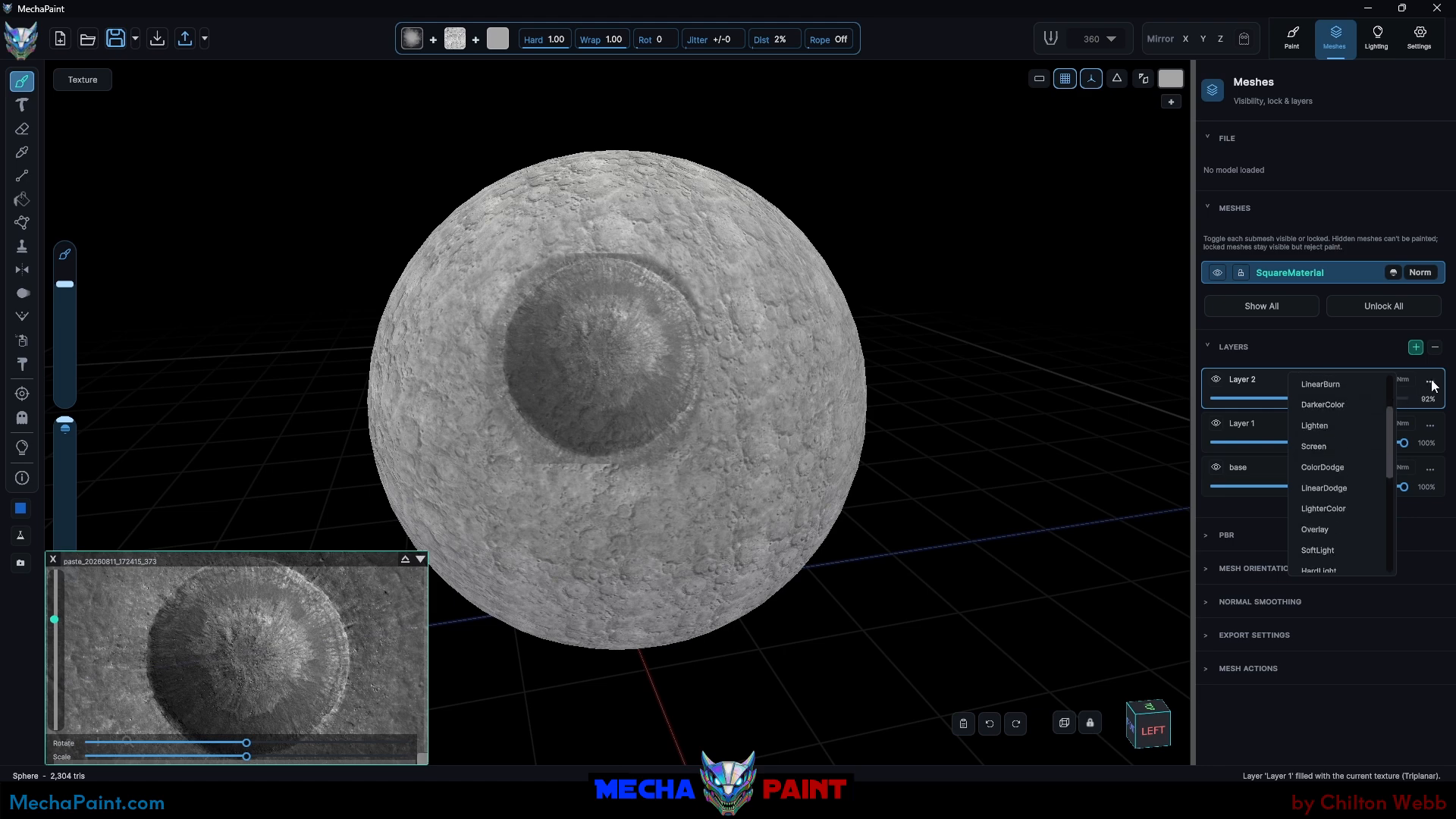
{"action": "left_click", "coordinate": [1346, 349]}
{"action": "left_click", "coordinate": [1353, 354]}
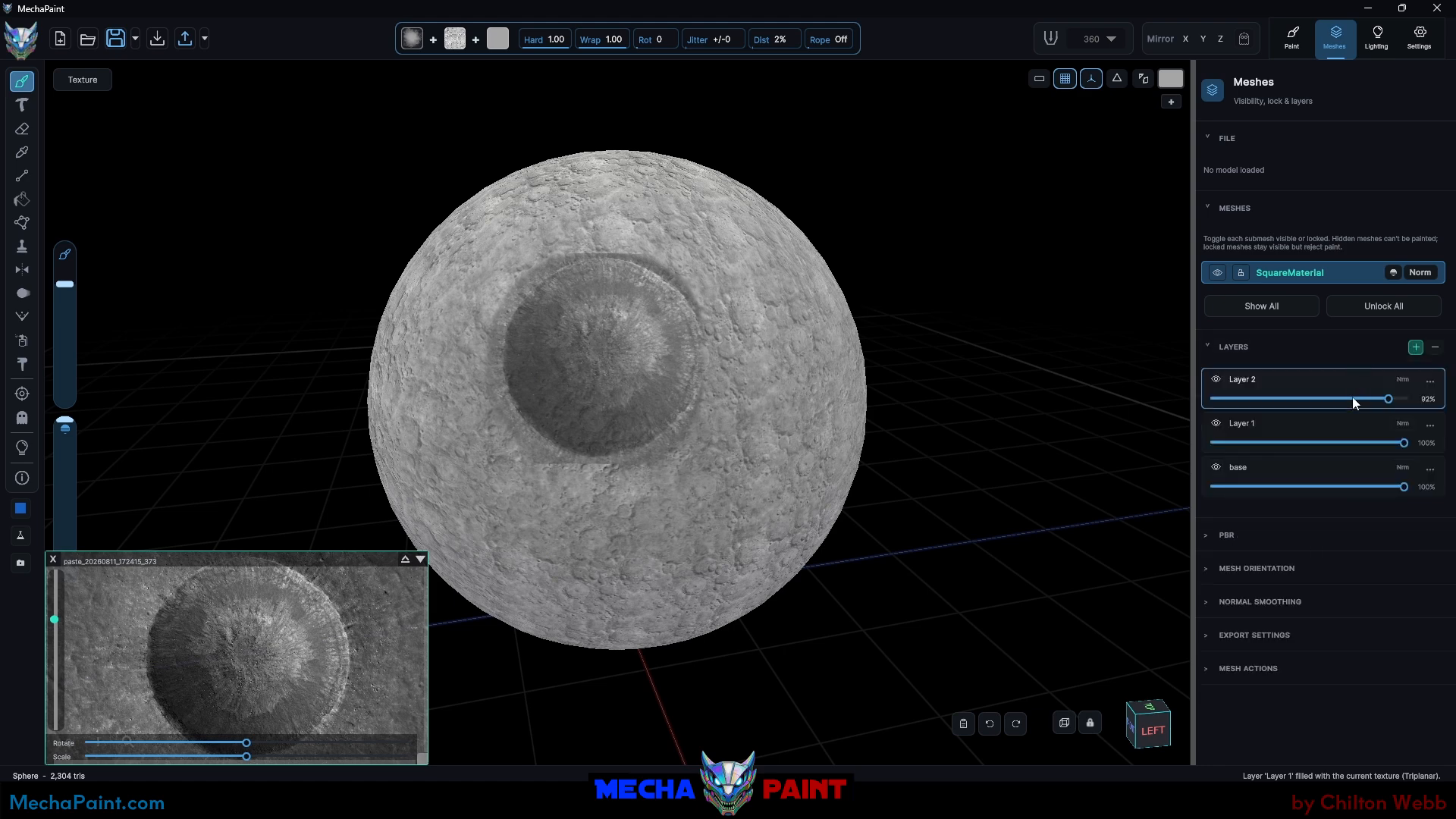
Step: Adjust Layer 2's color with hue -11, saturation -36, lightness 24, brightness about -38 and contrast 8
{"action": "left_click", "coordinate": [1430, 381]}
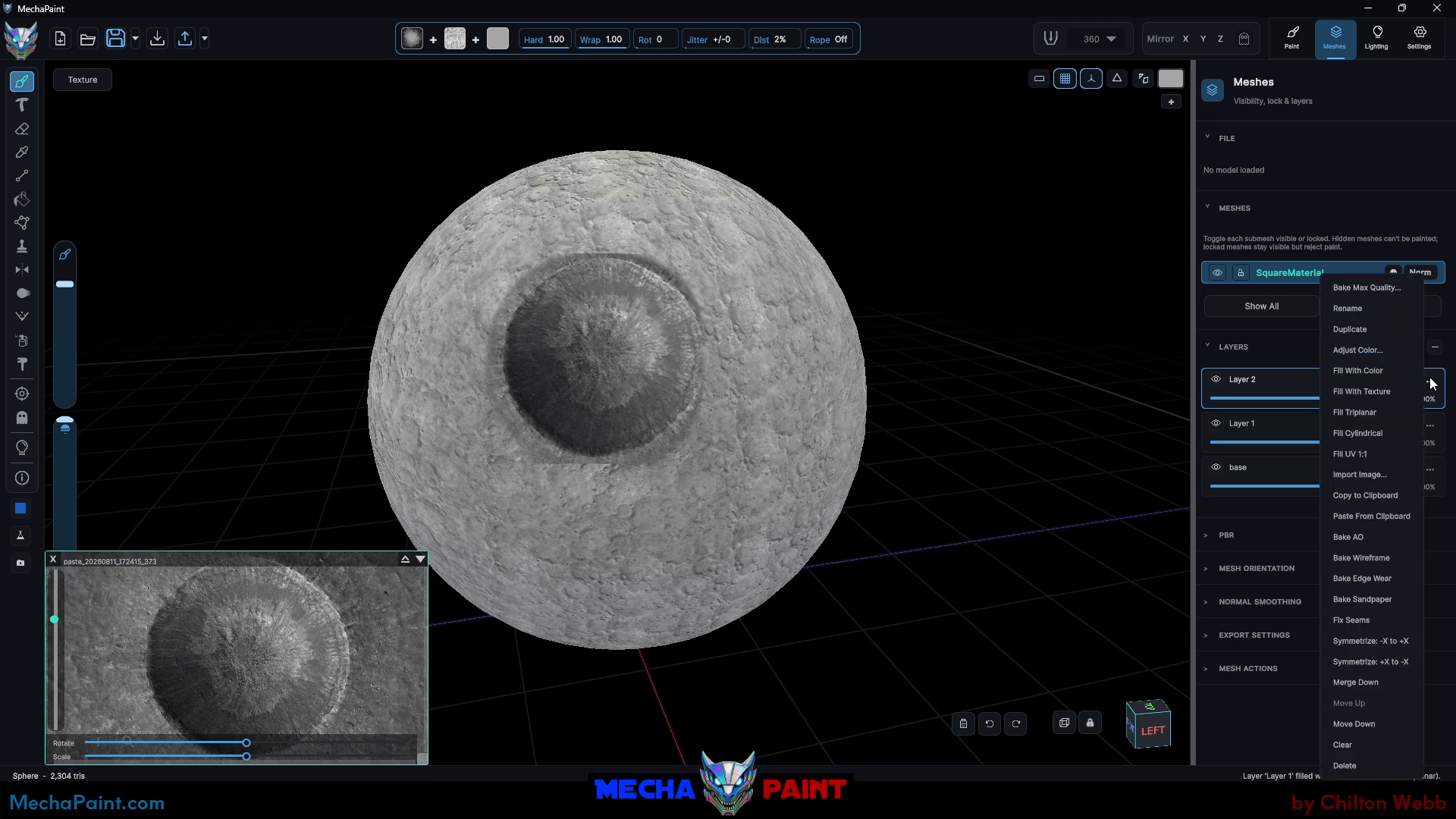
{"action": "left_click", "coordinate": [1363, 349]}
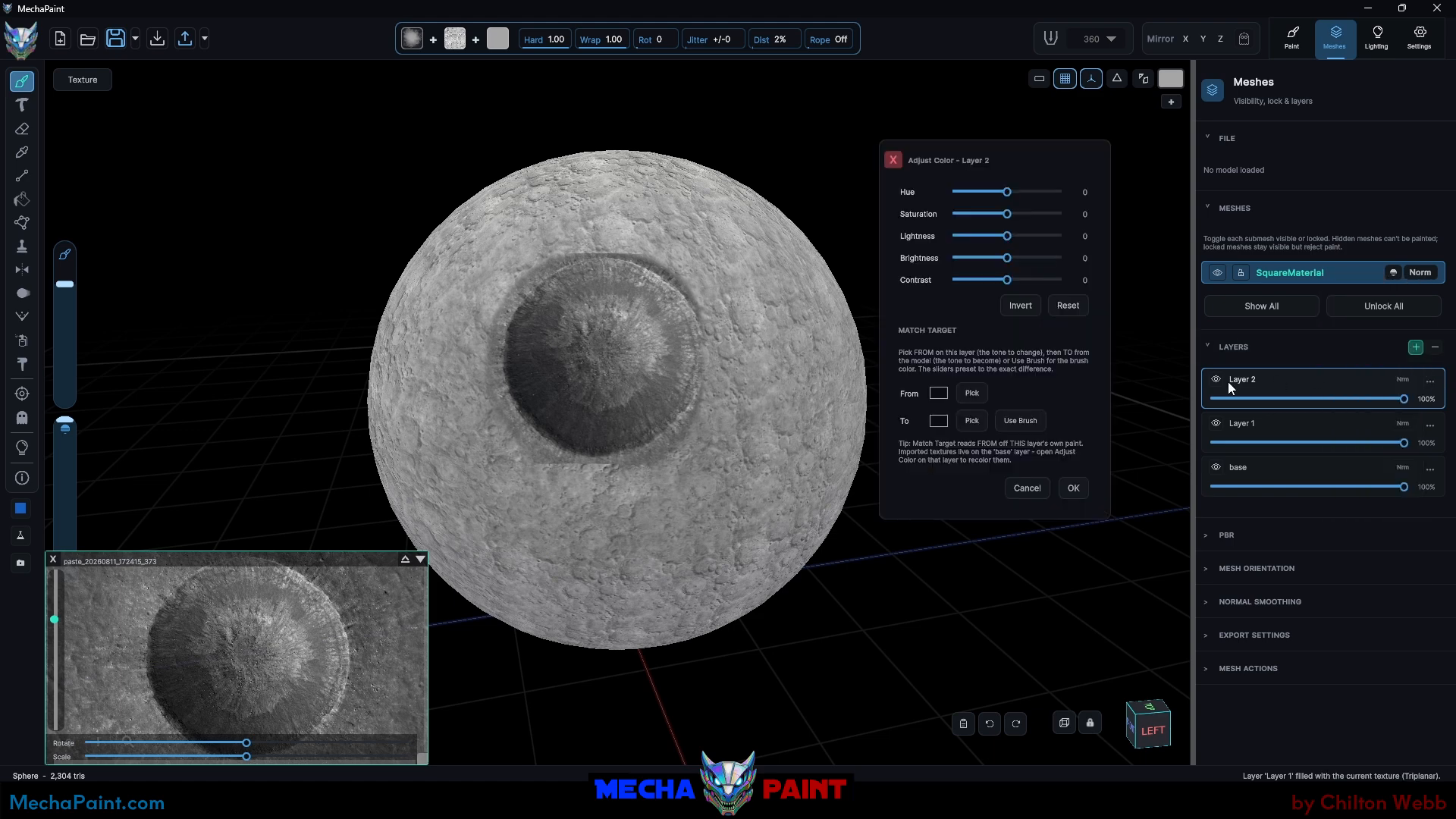
{"action": "mouse_move", "coordinate": [1010, 232]}
{"action": "left_mouse_down"}
{"action": "mouse_move", "coordinate": [1030, 235]}
{"action": "mouse_move", "coordinate": [998, 217]}
{"action": "left_mouse_up"}
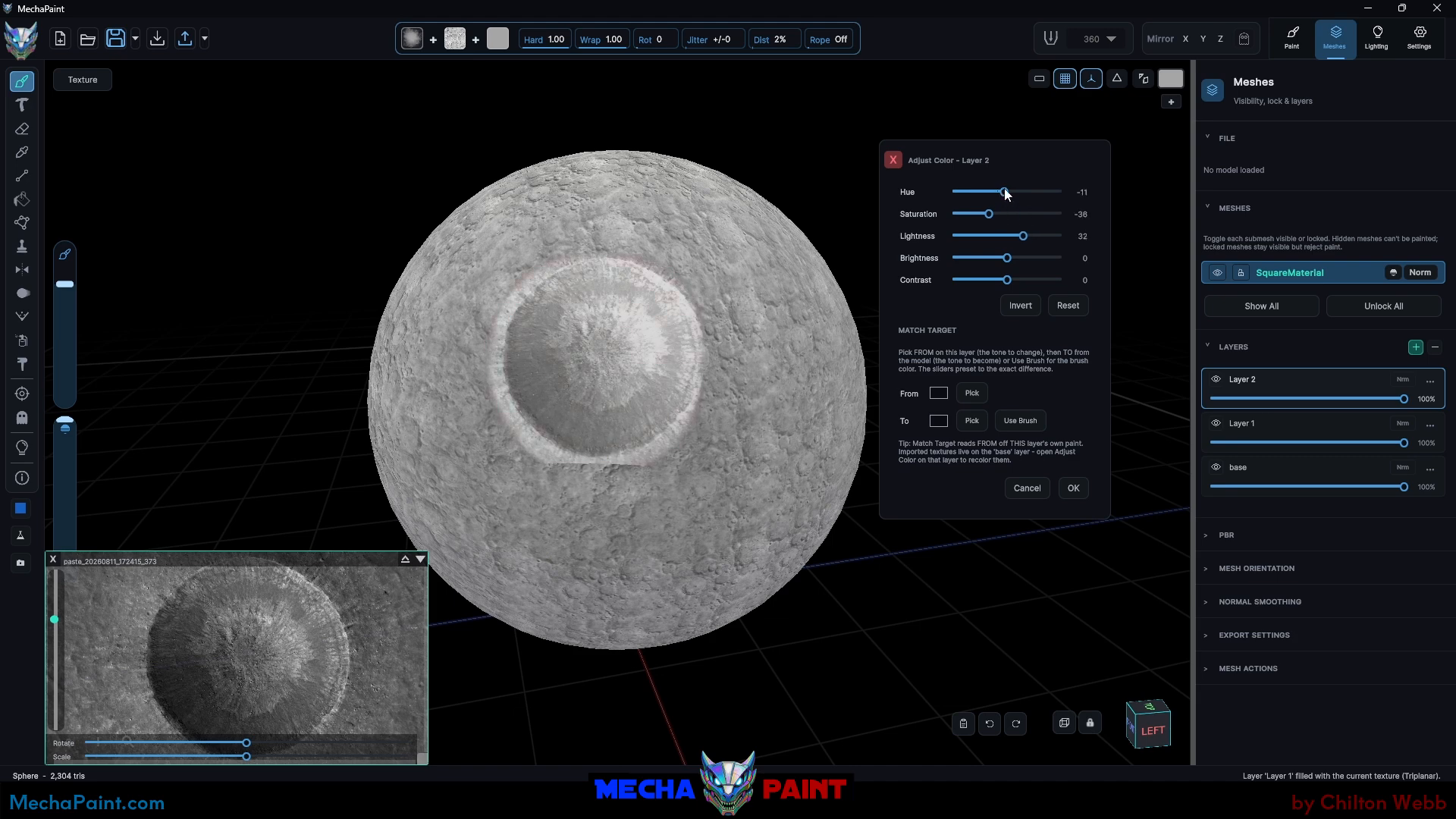
{"action": "mouse_move", "coordinate": [1006, 258]}
{"action": "left_mouse_down"}
{"action": "mouse_move", "coordinate": [991, 278]}
{"action": "mouse_move", "coordinate": [1023, 279]}
{"action": "mouse_move", "coordinate": [985, 259]}
{"action": "left_mouse_up"}
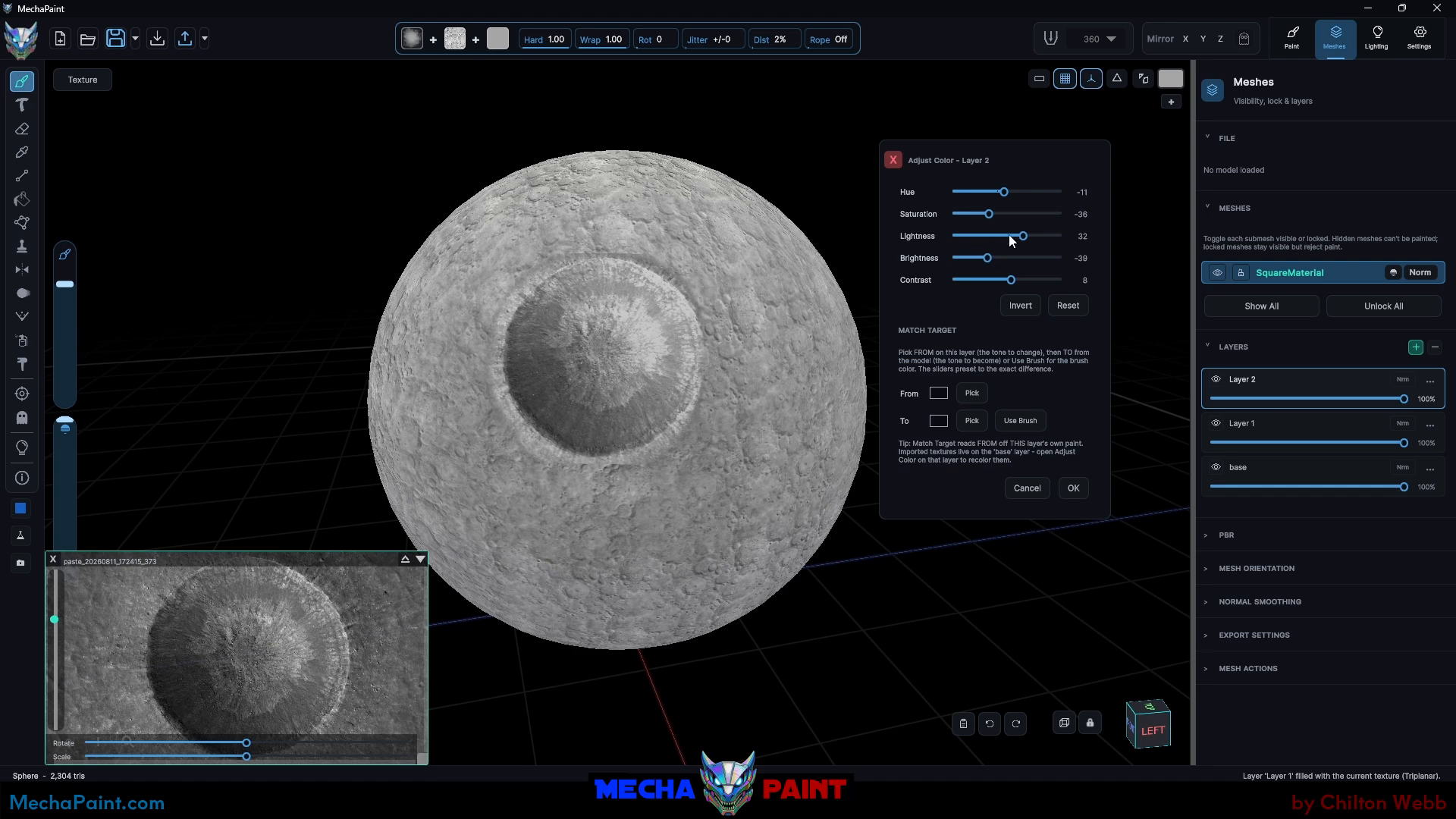
{"action": "mouse_move", "coordinate": [1010, 237]}
{"action": "left_mouse_down"}
{"action": "mouse_move", "coordinate": [1036, 236]}
{"action": "mouse_move", "coordinate": [1020, 235]}
{"action": "left_mouse_up"}
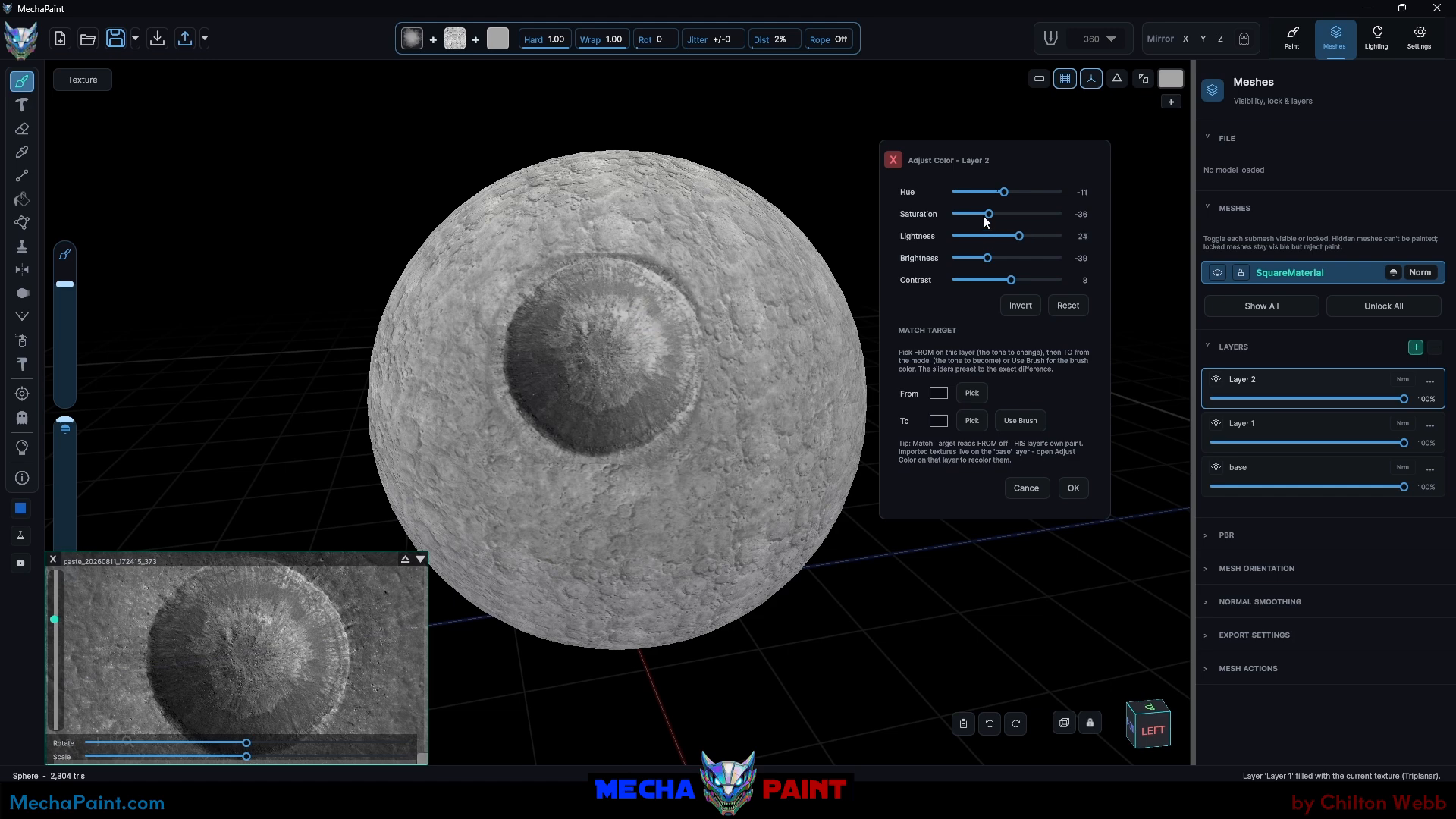
{"action": "left_click", "coordinate": [1072, 487]}
Step: Switch to the Eraser, close the gray crater reference and check the projected craters from several sides
{"action": "left_click_drag", "start_coordinate": [1039, 529], "coordinate": [549, 342]}
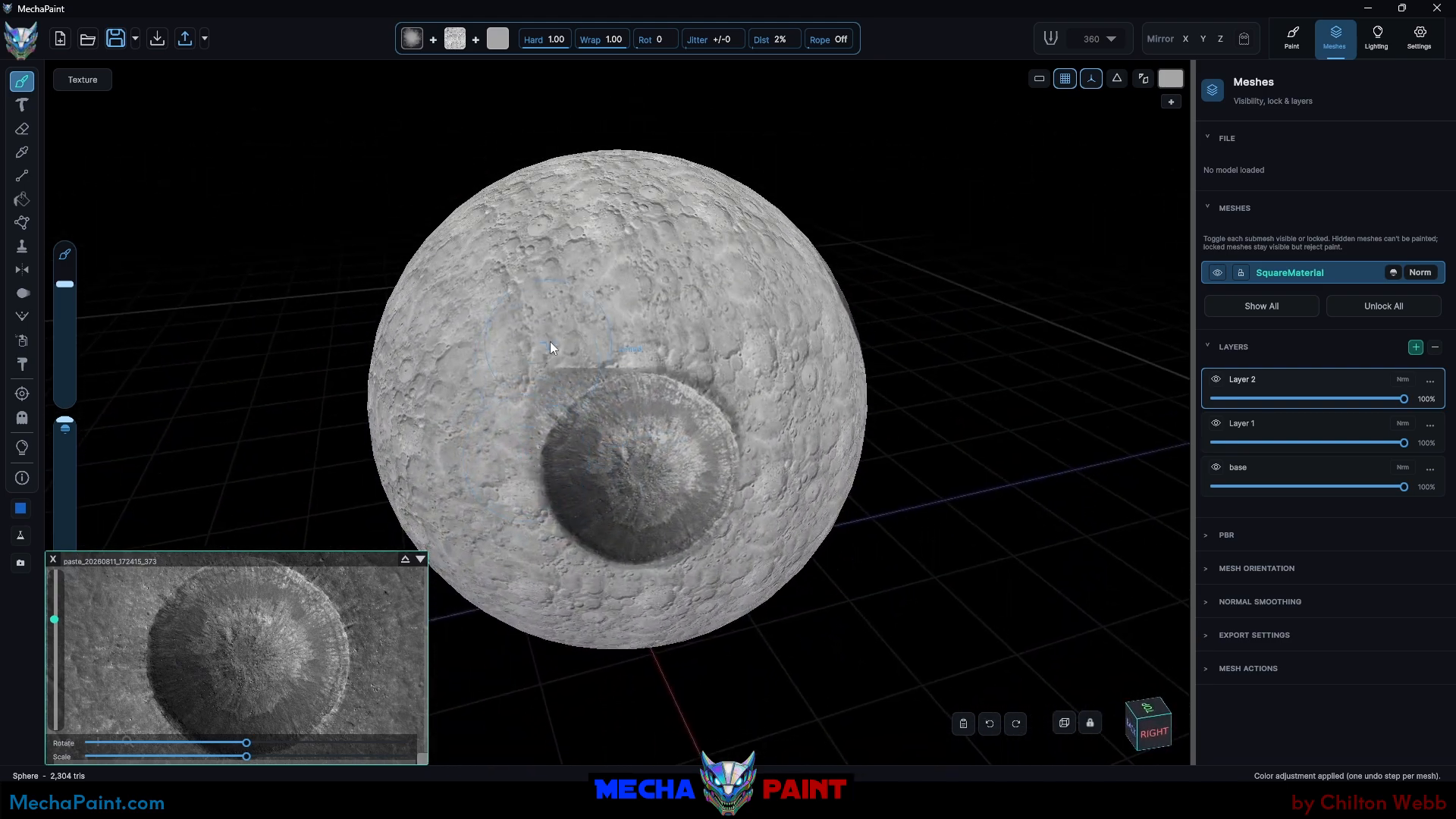
{"action": "left_click", "coordinate": [22, 129]}
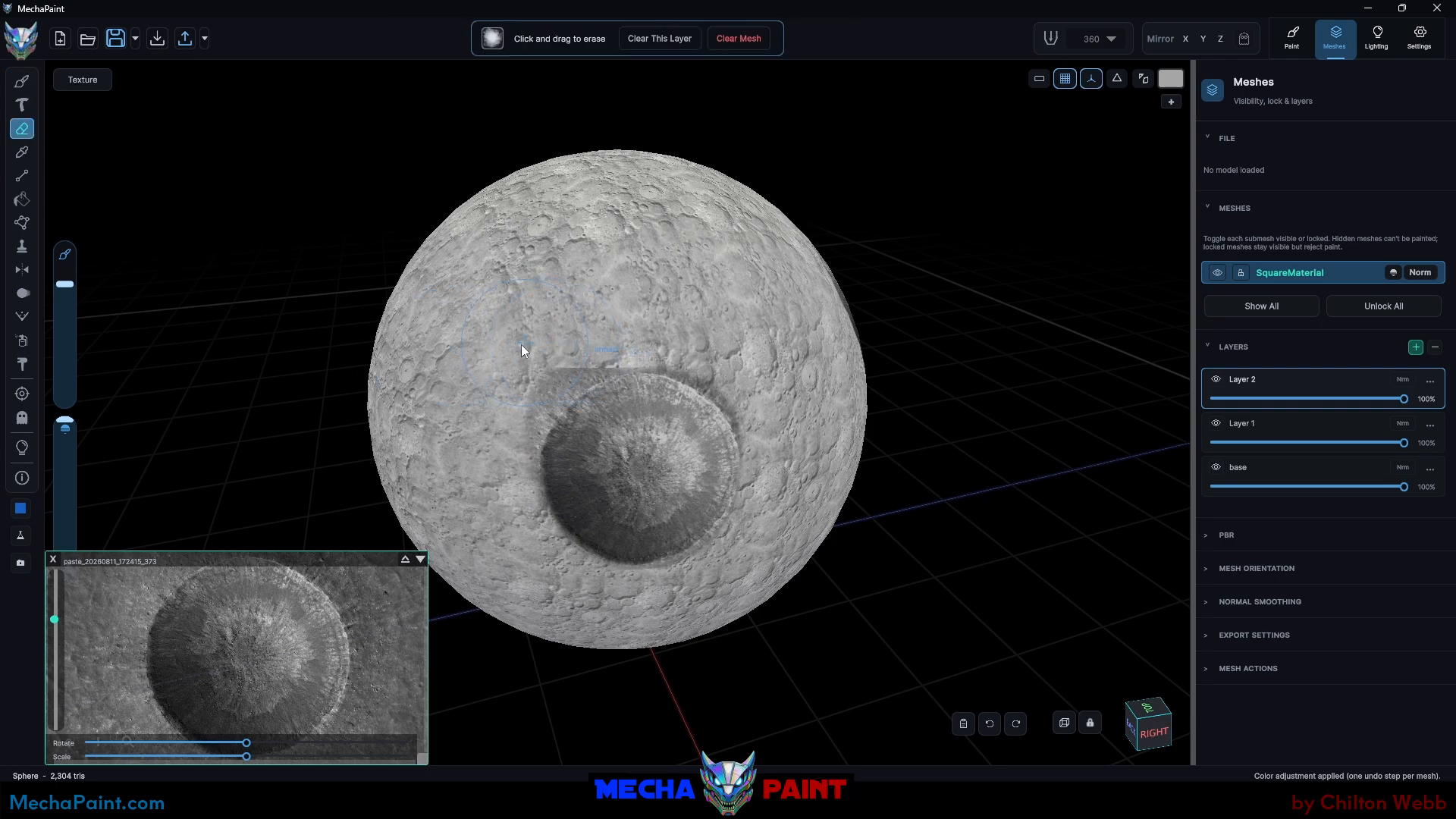
{"action": "left_click_drag", "start_coordinate": [138, 285], "coordinate": [419, 280]}
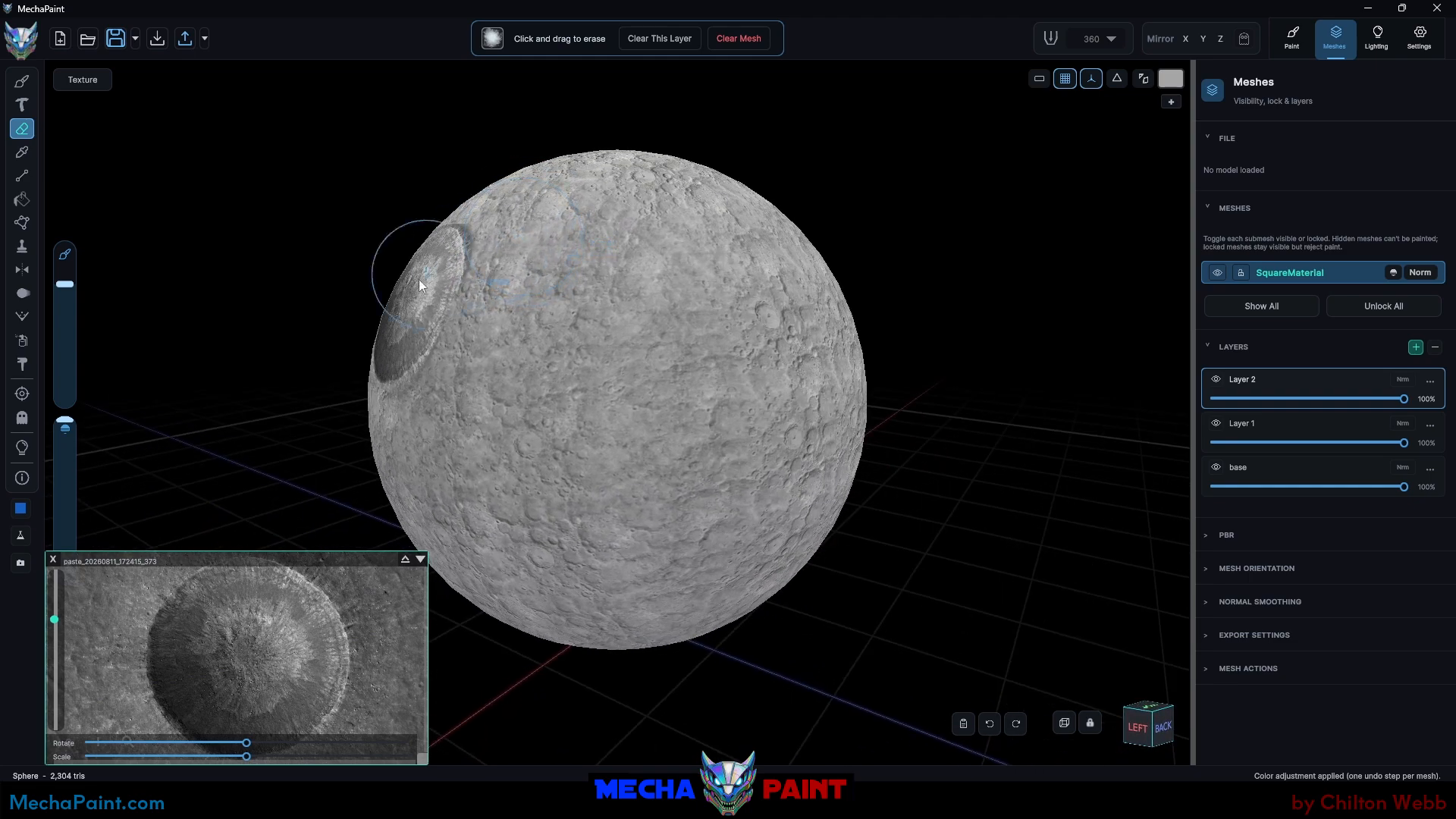
{"action": "left_click_drag", "start_coordinate": [953, 325], "coordinate": [597, 355]}
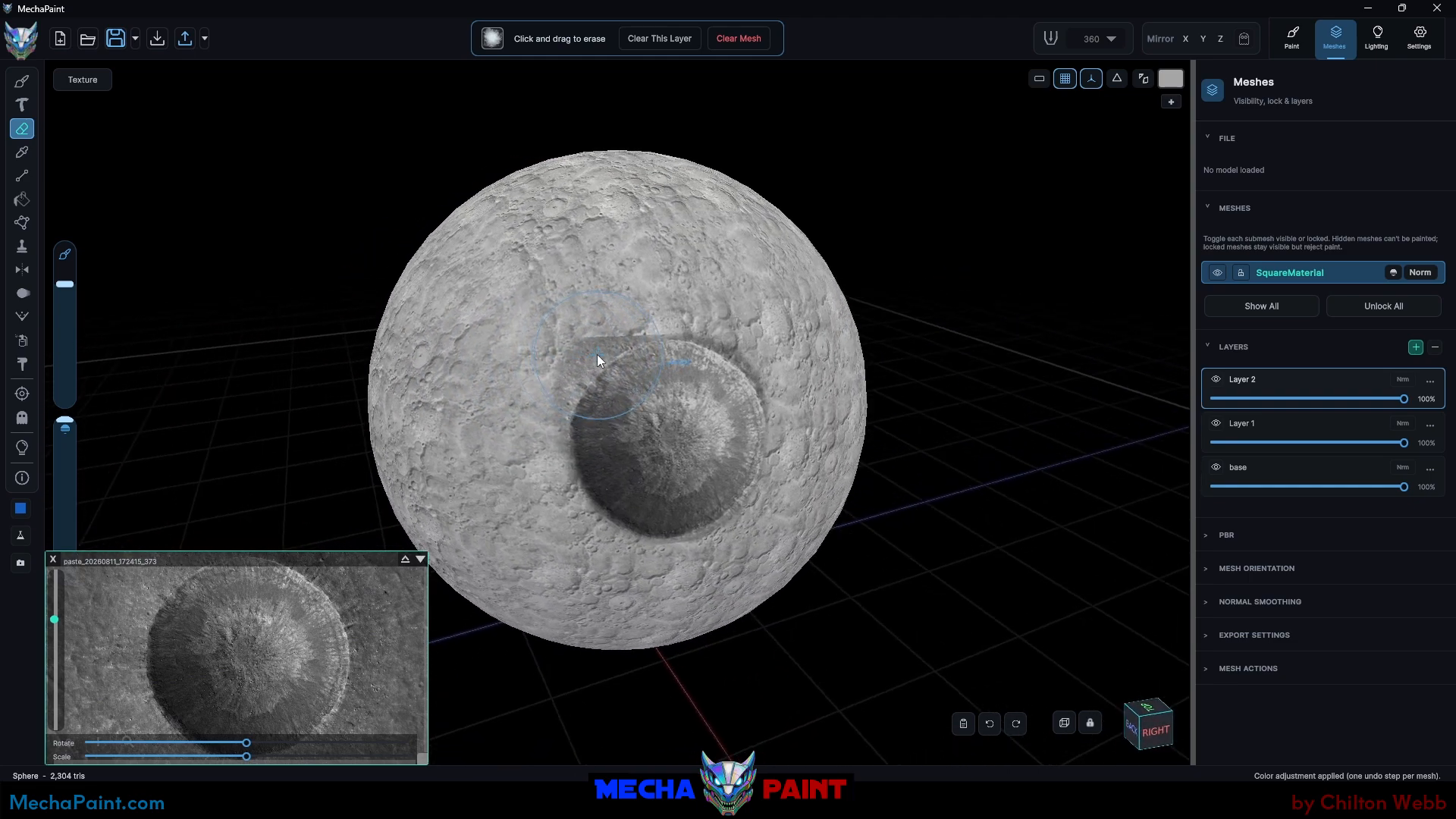
{"action": "left_click", "coordinate": [53, 559]}
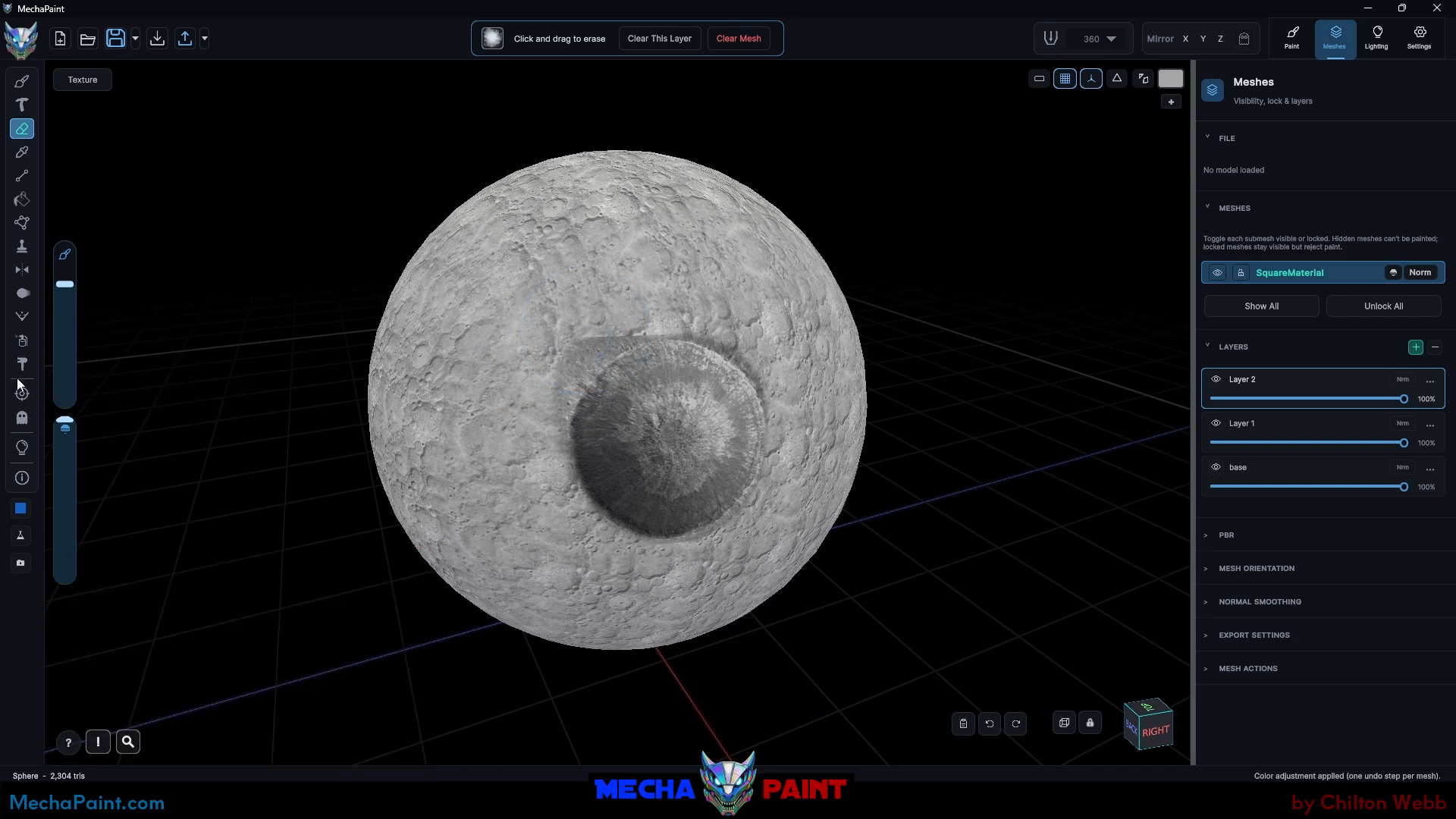
{"action": "left_click_drag", "start_coordinate": [936, 331], "coordinate": [734, 345]}
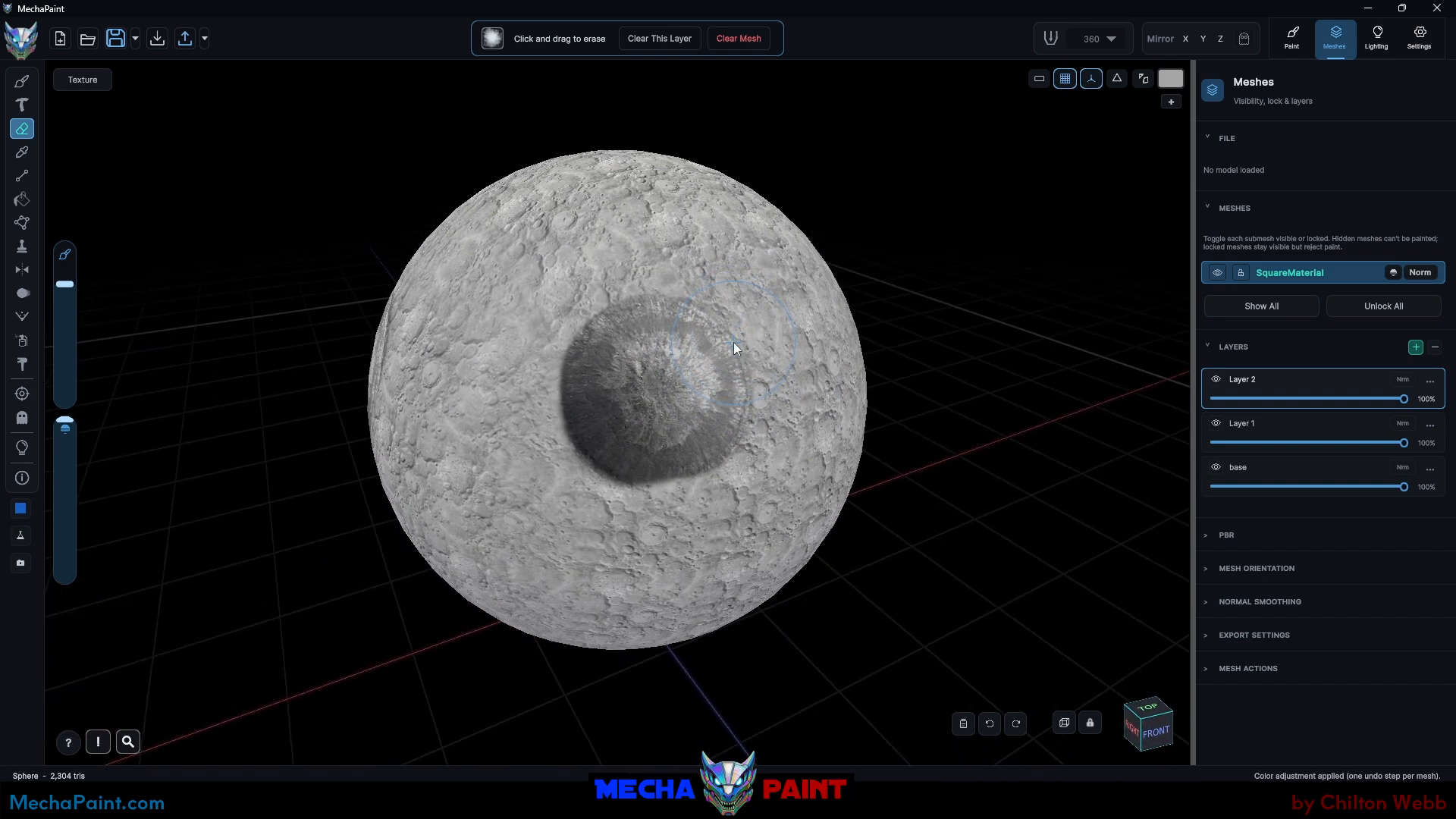
{"action": "left_click_drag", "start_coordinate": [987, 311], "coordinate": [802, 170]}
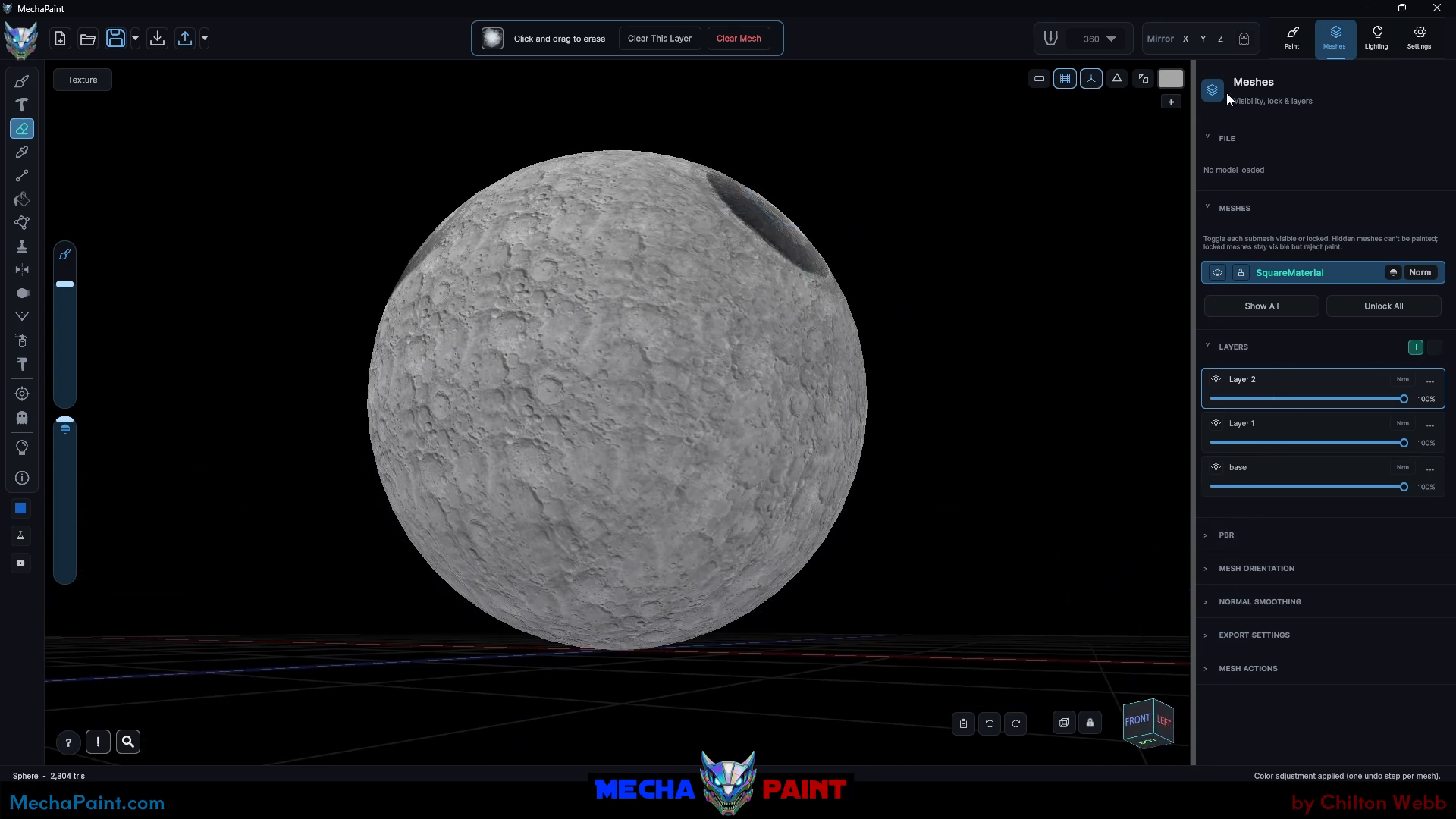
Step: Open the tan crater reference image, place it over the sphere and enlarge it to about twice its size
{"action": "left_click", "coordinate": [1299, 33]}
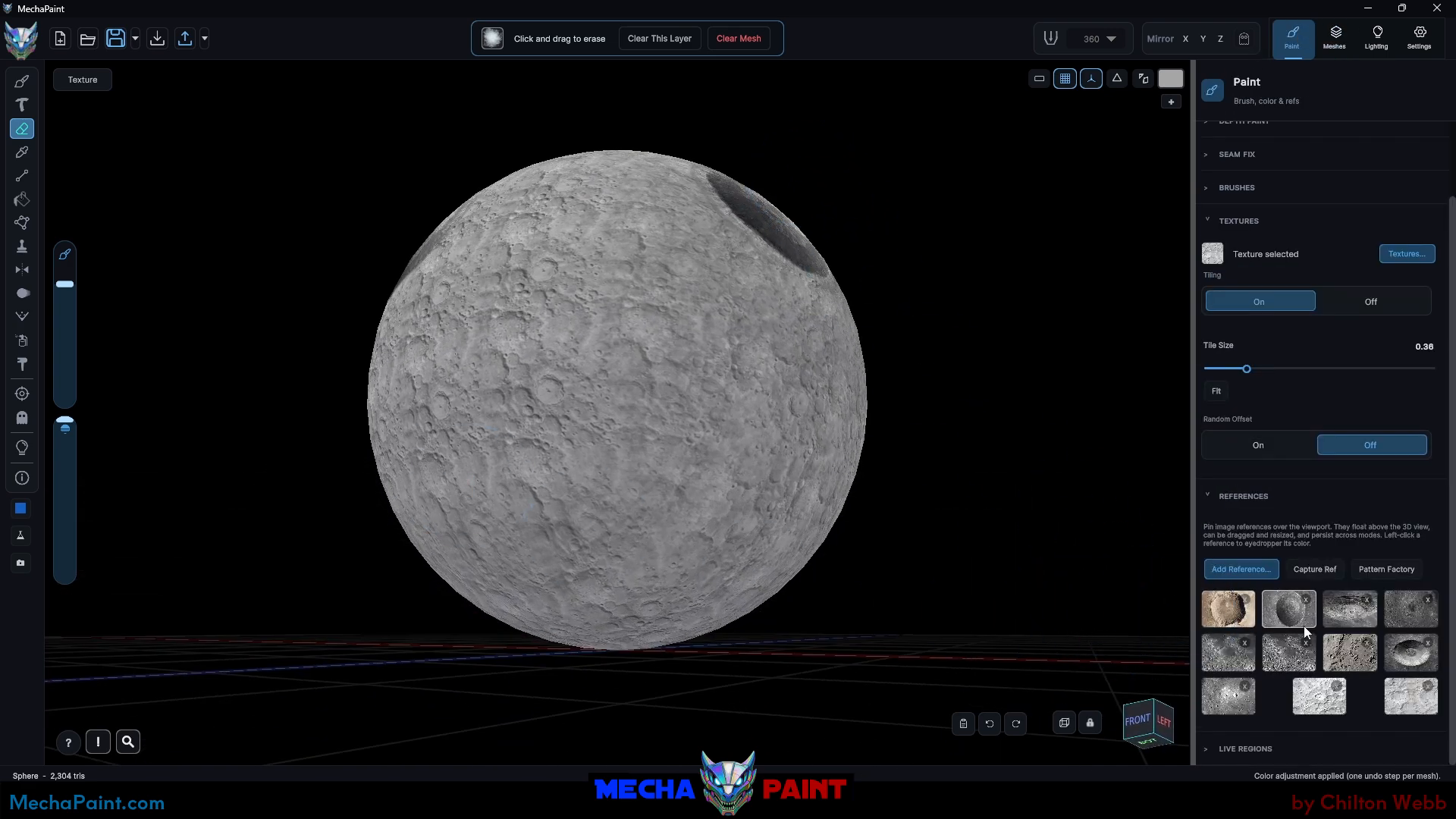
{"action": "left_click", "coordinate": [1233, 613]}
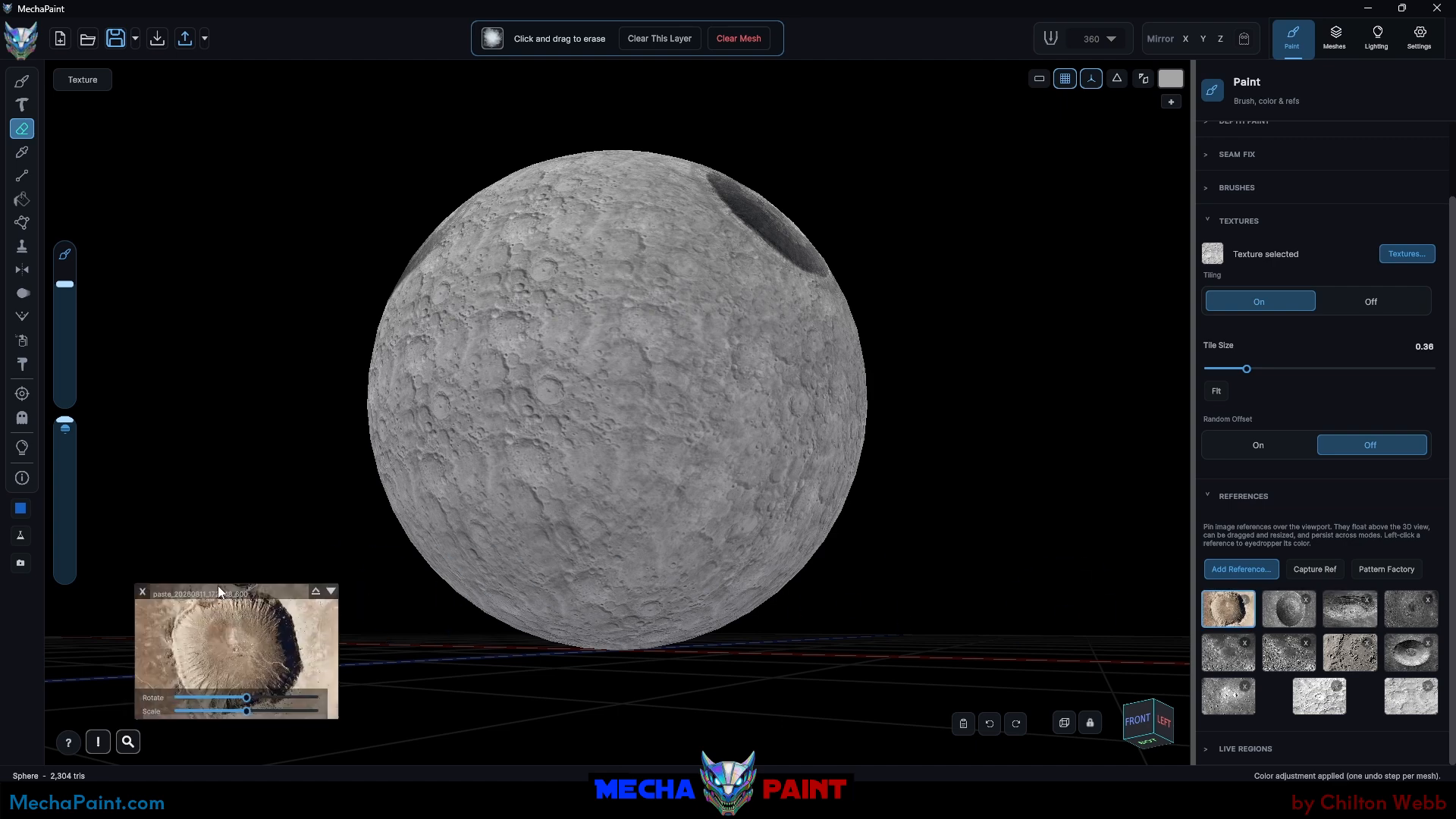
{"action": "left_click_drag", "start_coordinate": [221, 593], "coordinate": [590, 370]}
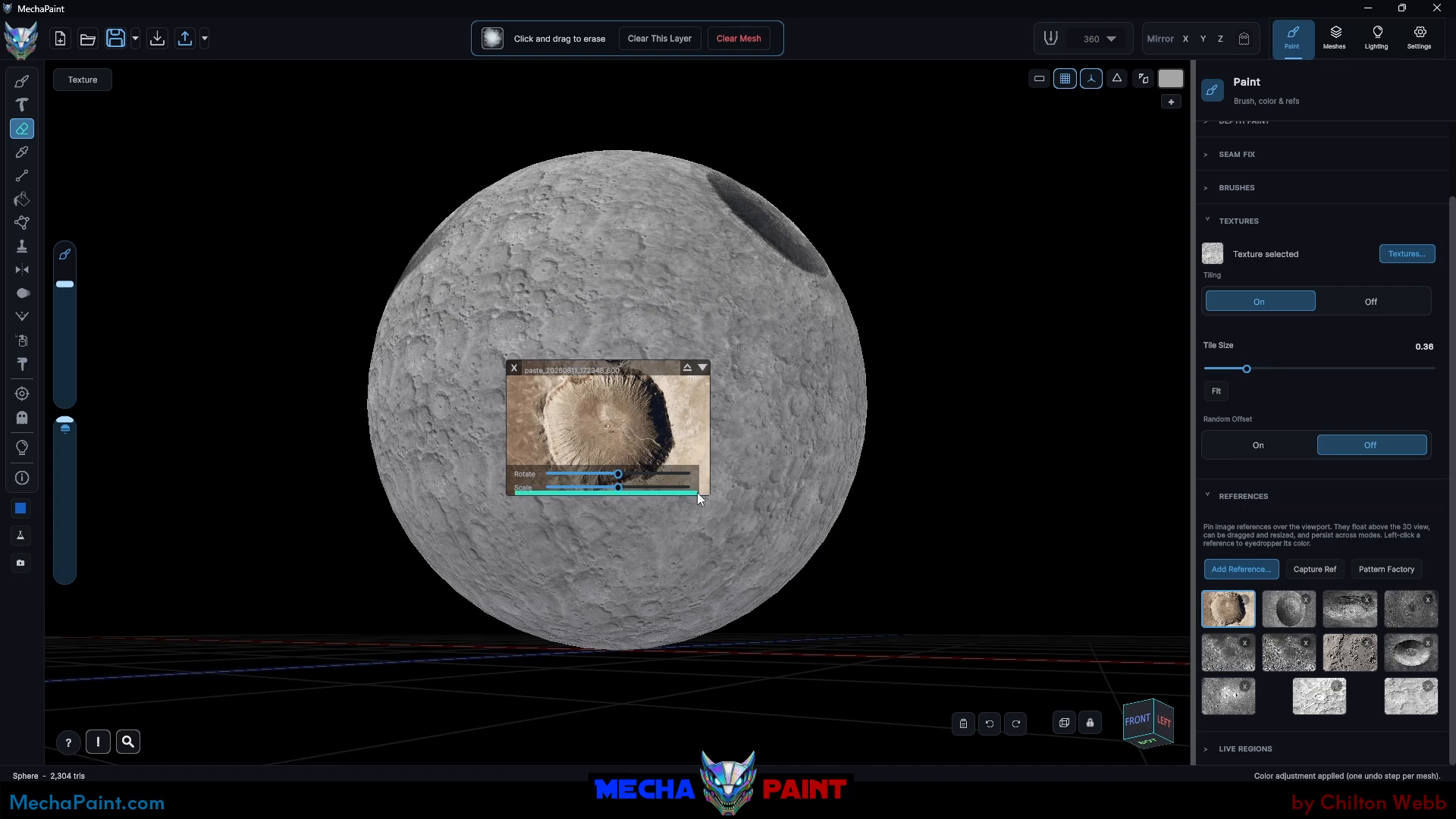
{"action": "left_click_drag", "start_coordinate": [701, 491], "coordinate": [845, 635]}
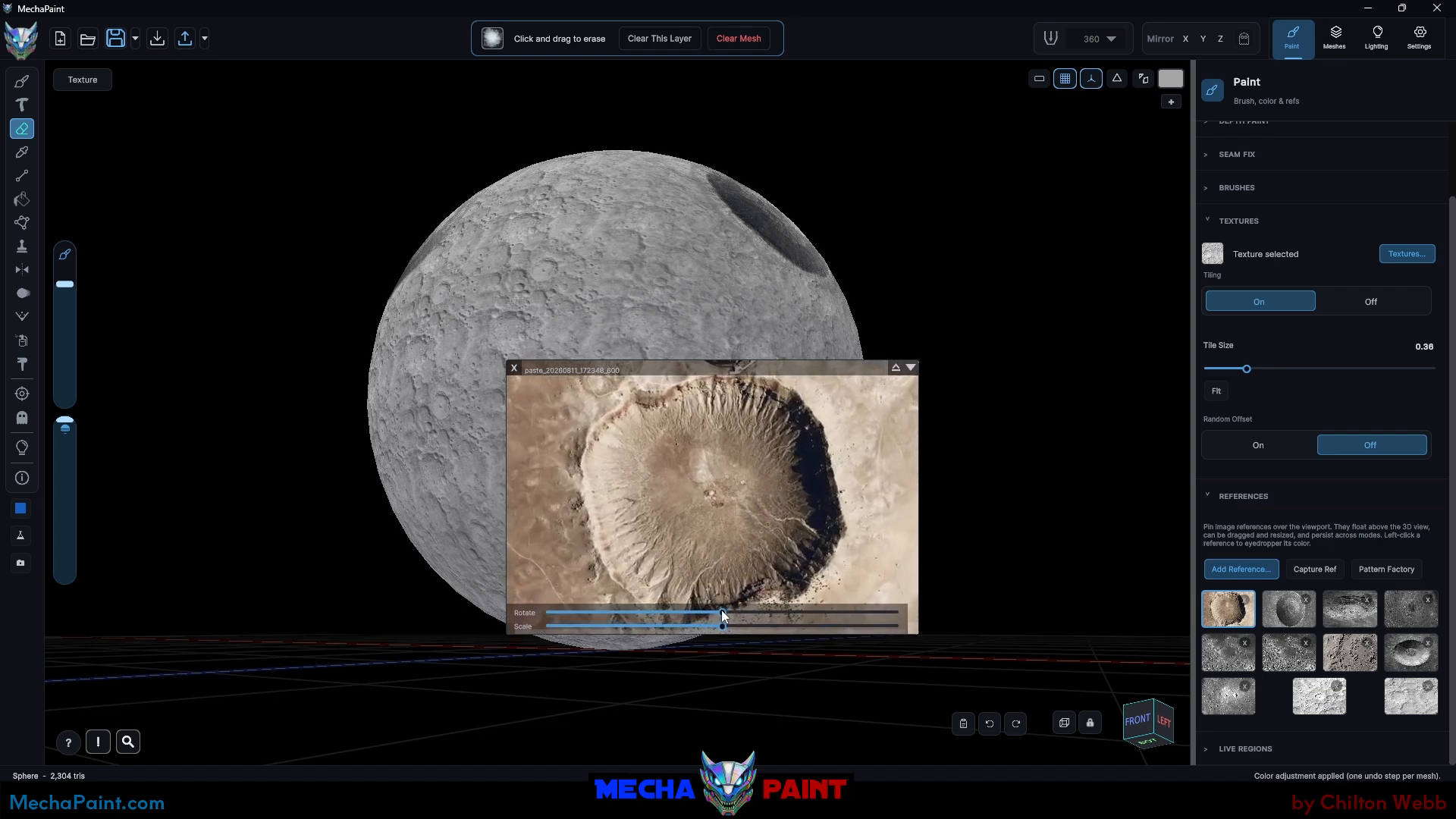
Step: Rotate the tan crater until its shadow lies along the lower rim, place it beside the existing crater and arm it for projection
{"action": "left_click_drag", "start_coordinate": [722, 609], "coordinate": [762, 601]}
{"action": "middle_click_drag", "start_coordinate": [1060, 298], "coordinate": [933, 374]}
{"action": "left_click_drag", "start_coordinate": [821, 370], "coordinate": [597, 285]}
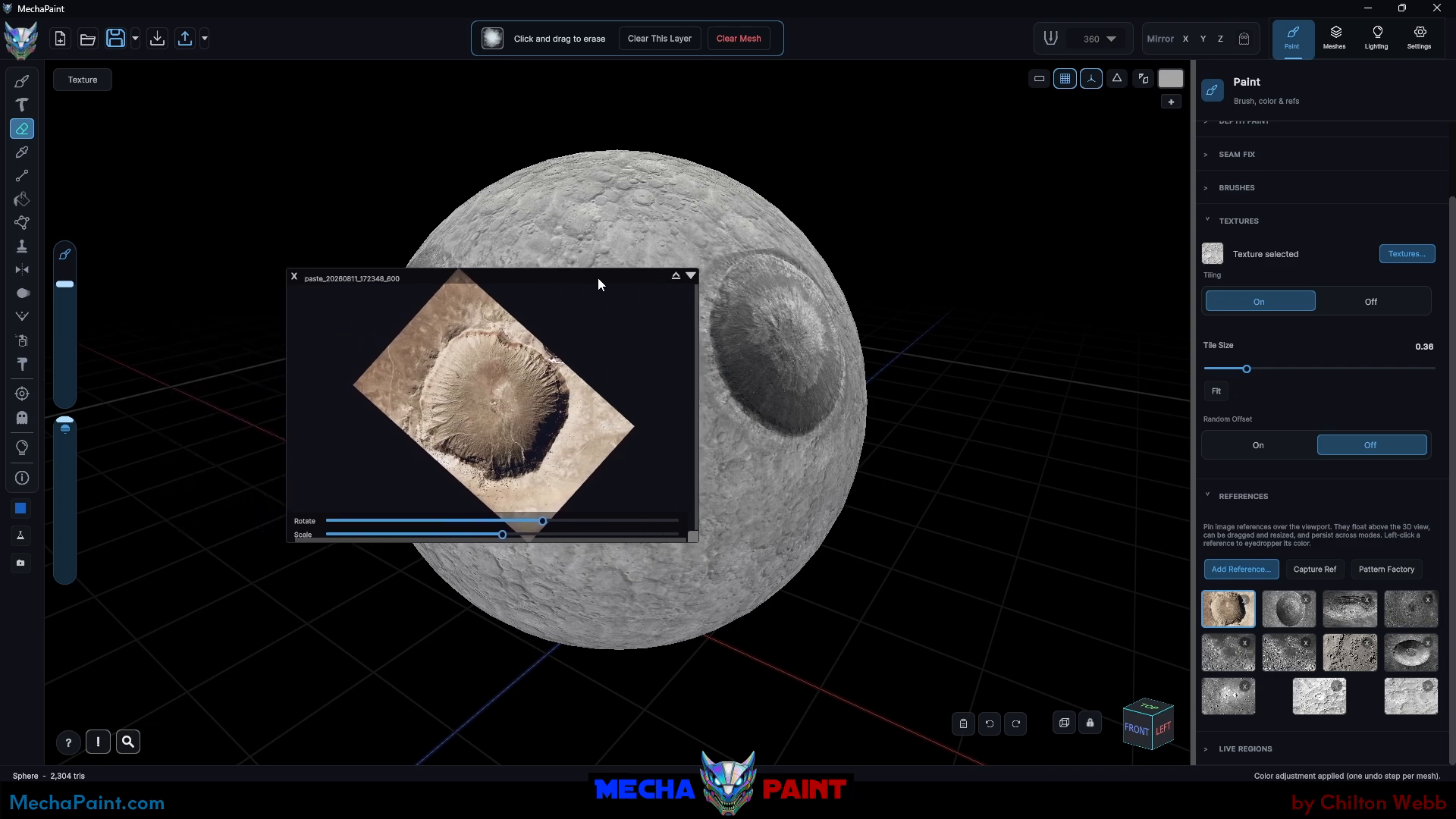
{"action": "left_click_drag", "start_coordinate": [540, 521], "coordinate": [599, 520]}
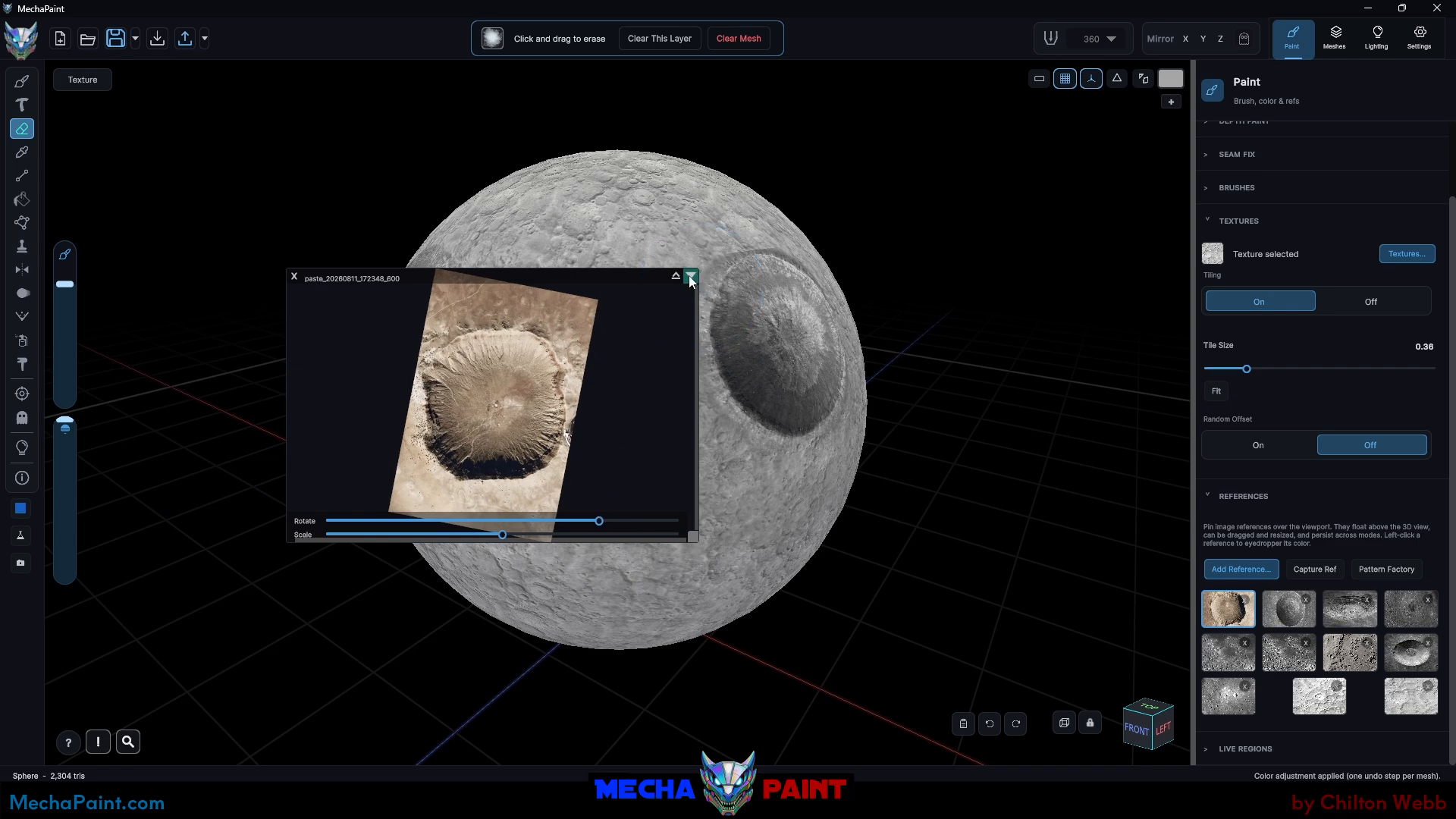
{"action": "right_click", "coordinate": [671, 292]}
{"action": "left_click", "coordinate": [667, 294]}
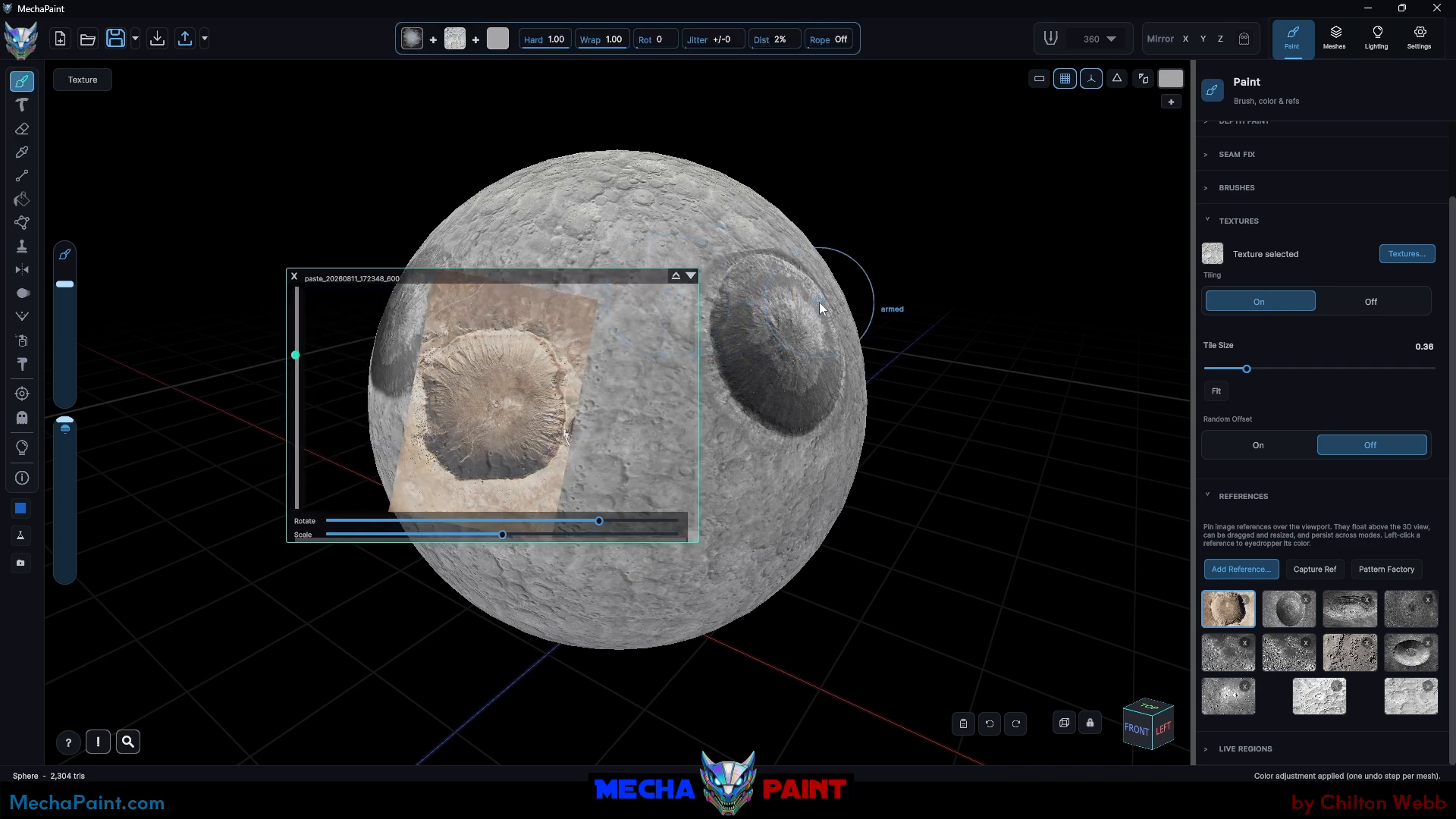
Step: Add a new layer above Layer 2, enlarge the tan crater reference by about half and place it between the two existing craters
{"action": "left_click_drag", "start_coordinate": [629, 275], "coordinate": [651, 297]}
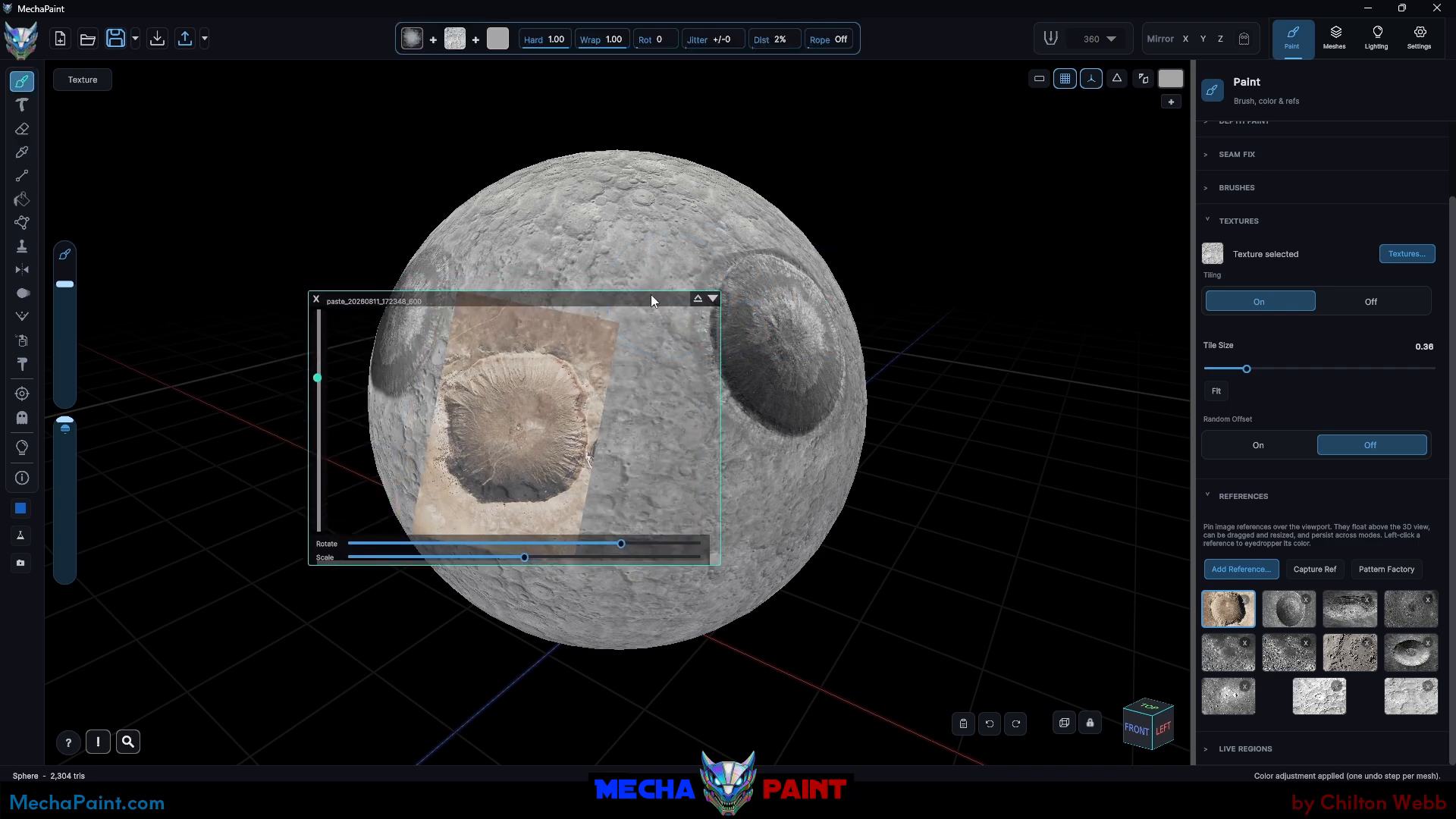
{"action": "left_click", "coordinate": [1341, 35]}
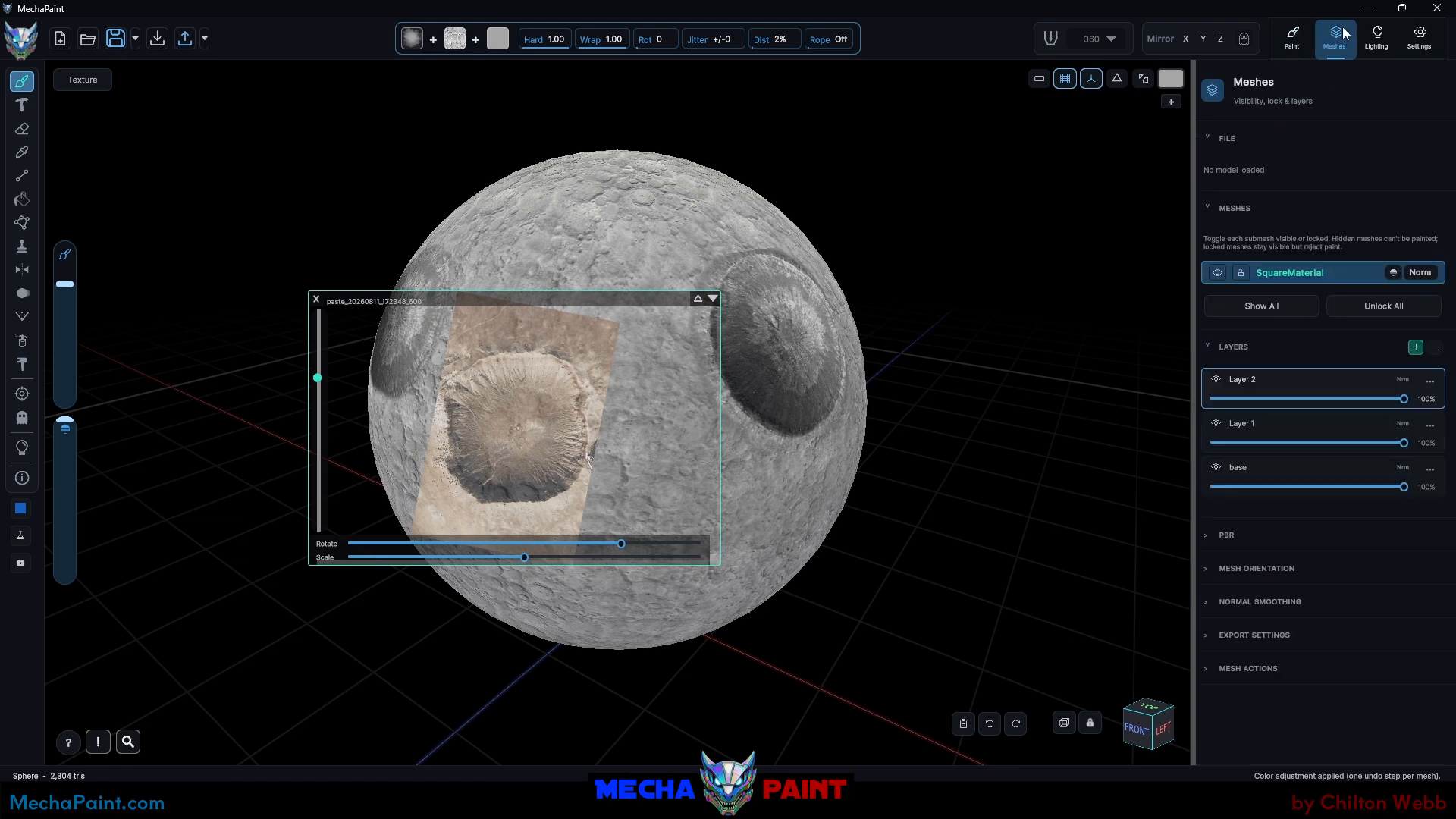
{"action": "left_click", "coordinate": [1415, 347]}
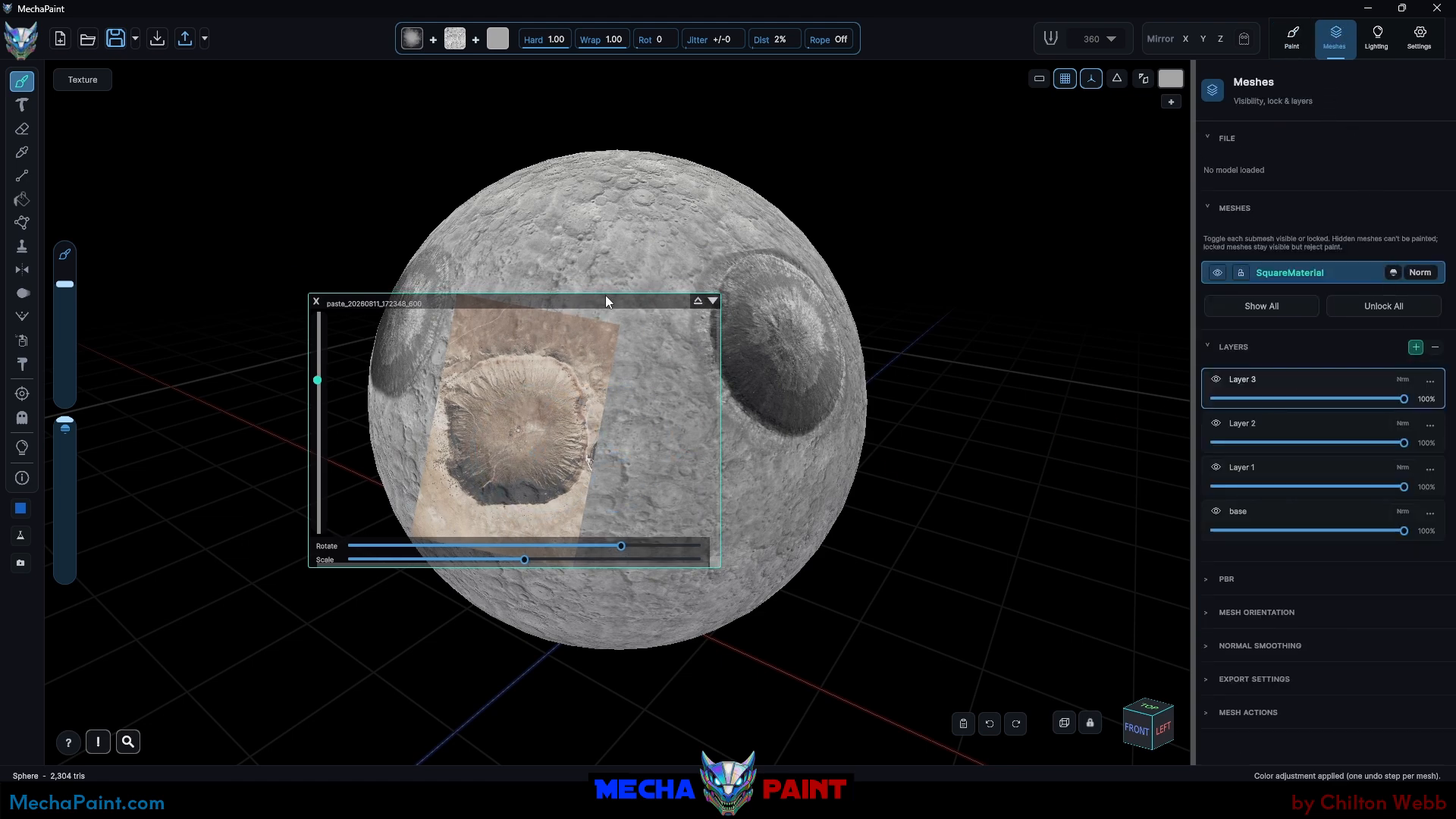
{"action": "left_click_drag", "start_coordinate": [606, 296], "coordinate": [609, 307]}
{"action": "left_click_drag", "start_coordinate": [721, 574], "coordinate": [911, 698]}
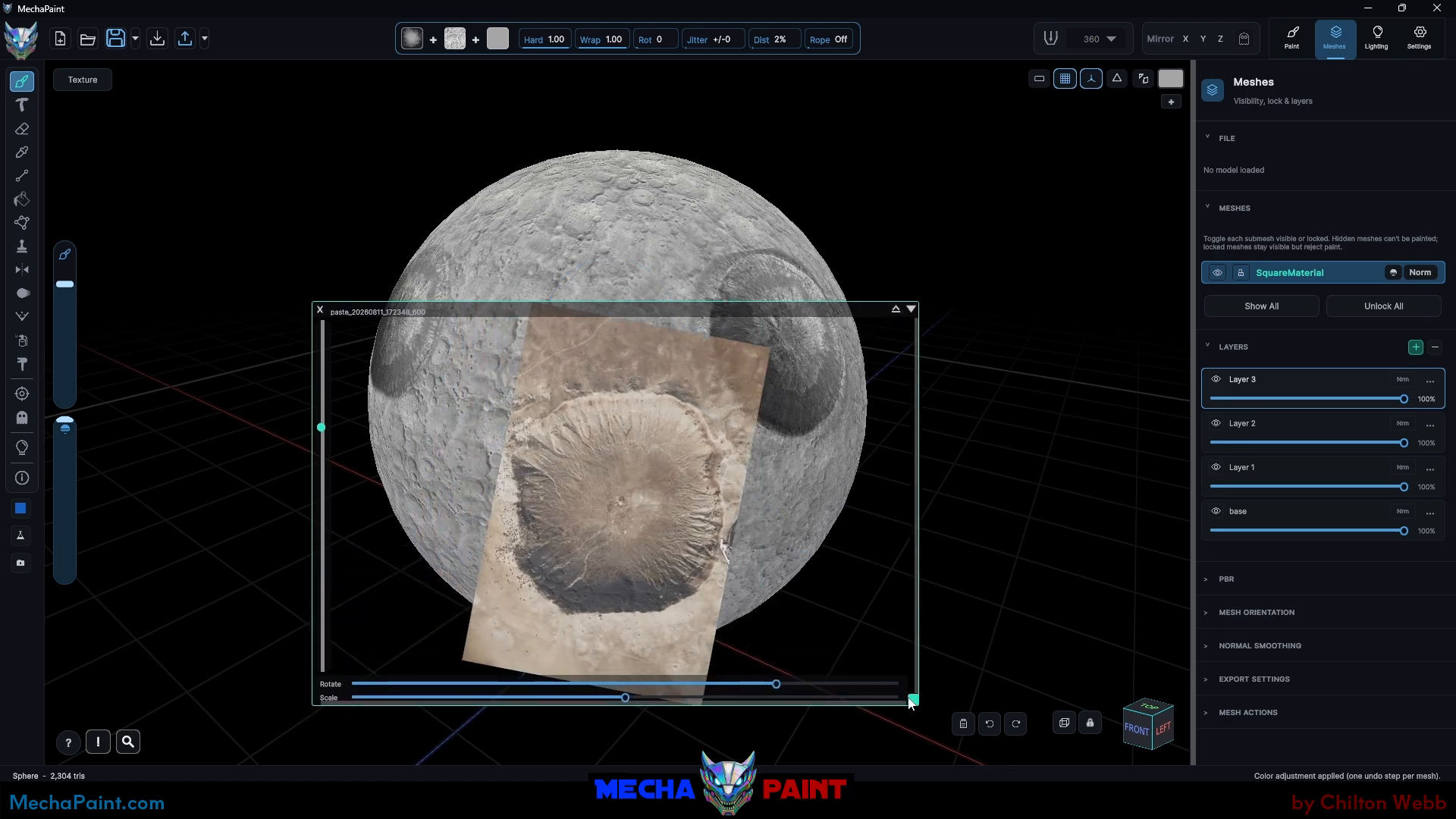
{"action": "left_click_drag", "start_coordinate": [625, 309], "coordinate": [571, 230]}
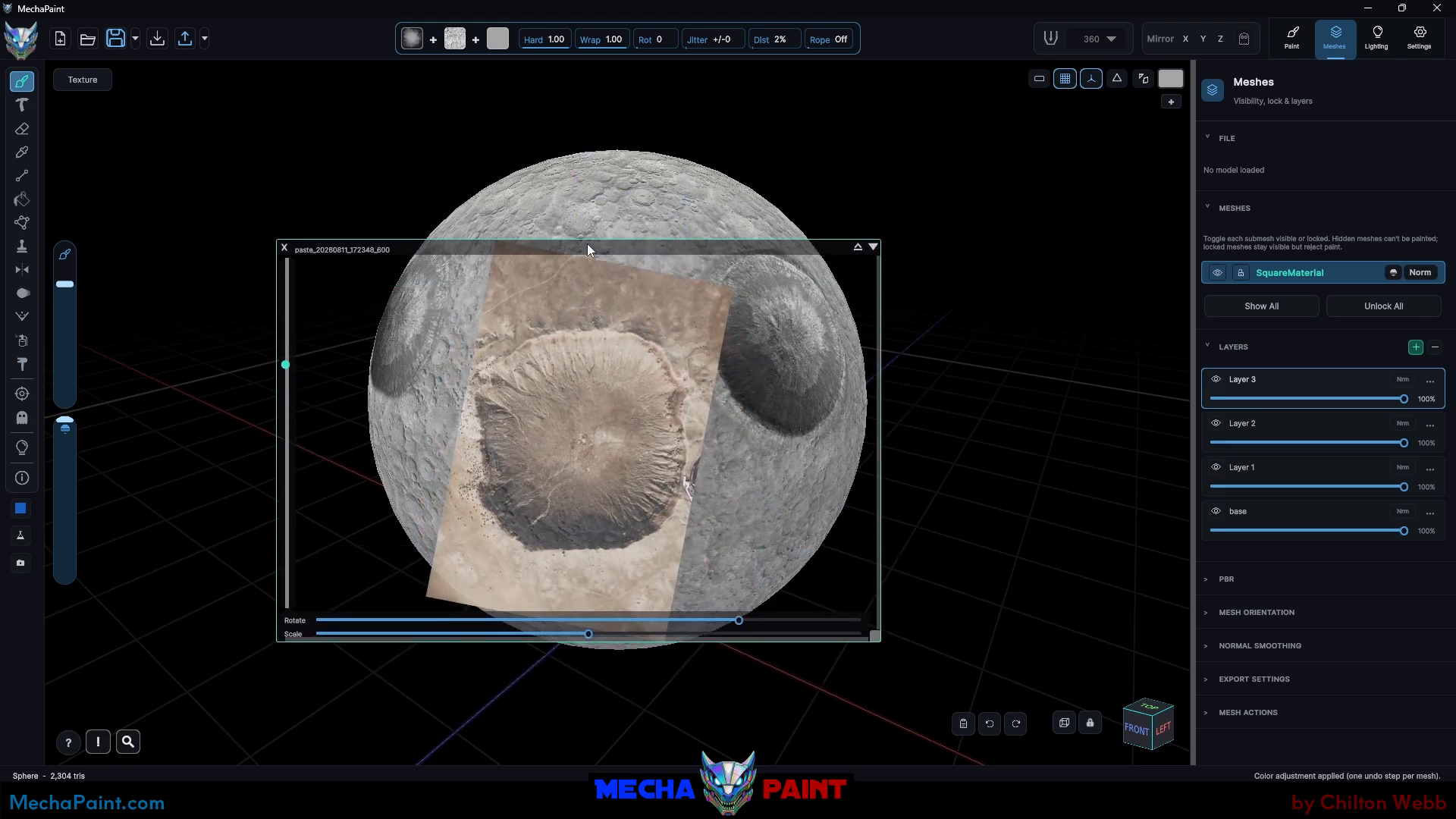
Step: Project the tan crater onto the sphere between the two existing craters on Layer 3 and close the reference image
{"action": "mouse_move", "coordinate": [576, 370]}
{"action": "left_mouse_down"}
{"action": "mouse_move", "coordinate": [519, 391]}
{"action": "mouse_move", "coordinate": [507, 440]}
{"action": "mouse_move", "coordinate": [530, 461]}
{"action": "mouse_move", "coordinate": [577, 465]}
{"action": "mouse_move", "coordinate": [603, 439]}
{"action": "mouse_move", "coordinate": [612, 370]}
{"action": "mouse_move", "coordinate": [557, 446]}
{"action": "left_mouse_up"}
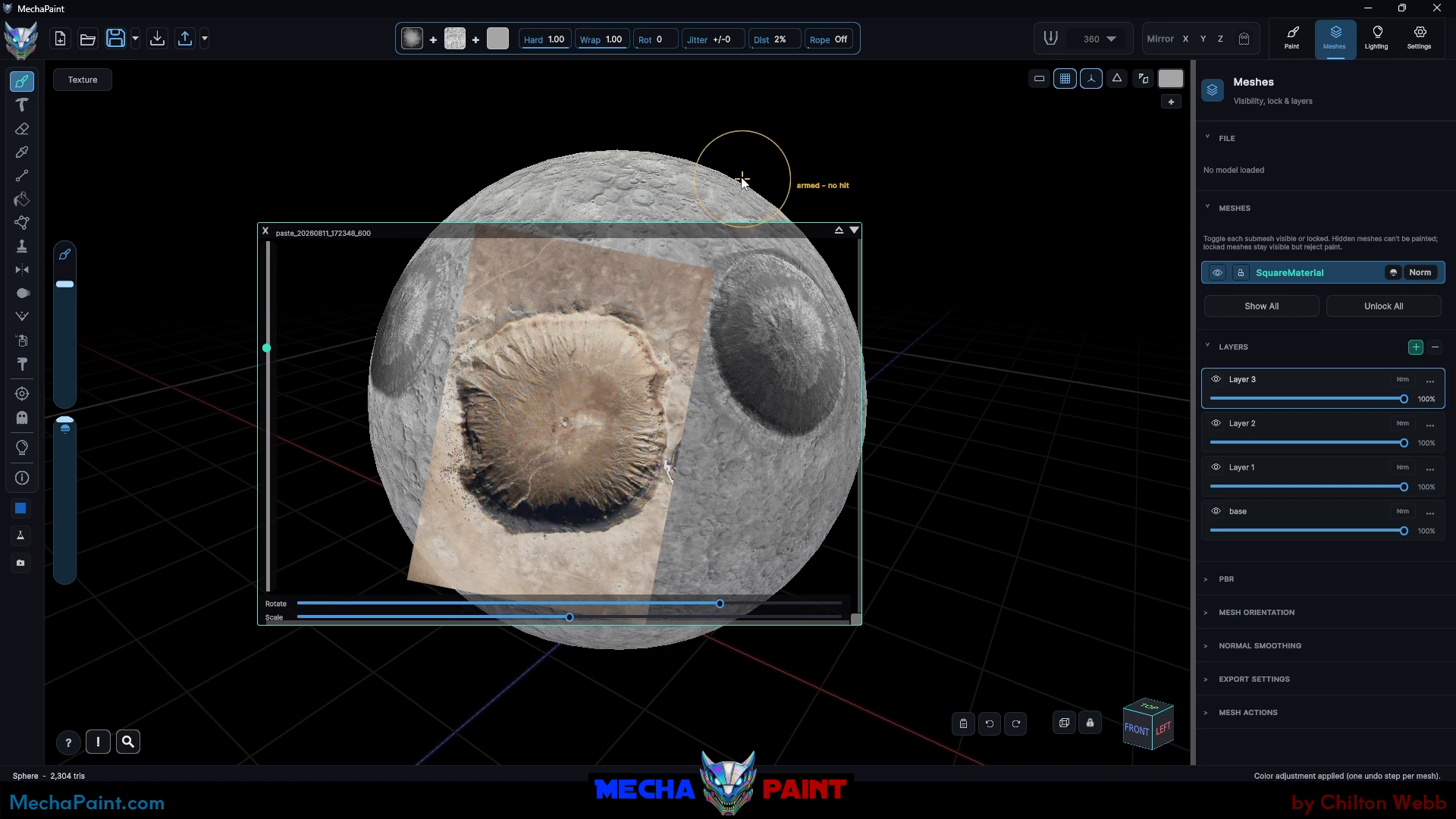
{"action": "left_click", "coordinate": [265, 231]}
{"action": "mouse_move", "coordinate": [243, 236]}
{"action": "middle_mouse_down"}
{"action": "mouse_move", "coordinate": [359, 224]}
{"action": "mouse_move", "coordinate": [283, 207]}
{"action": "mouse_move", "coordinate": [266, 238]}
{"action": "middle_mouse_up"}
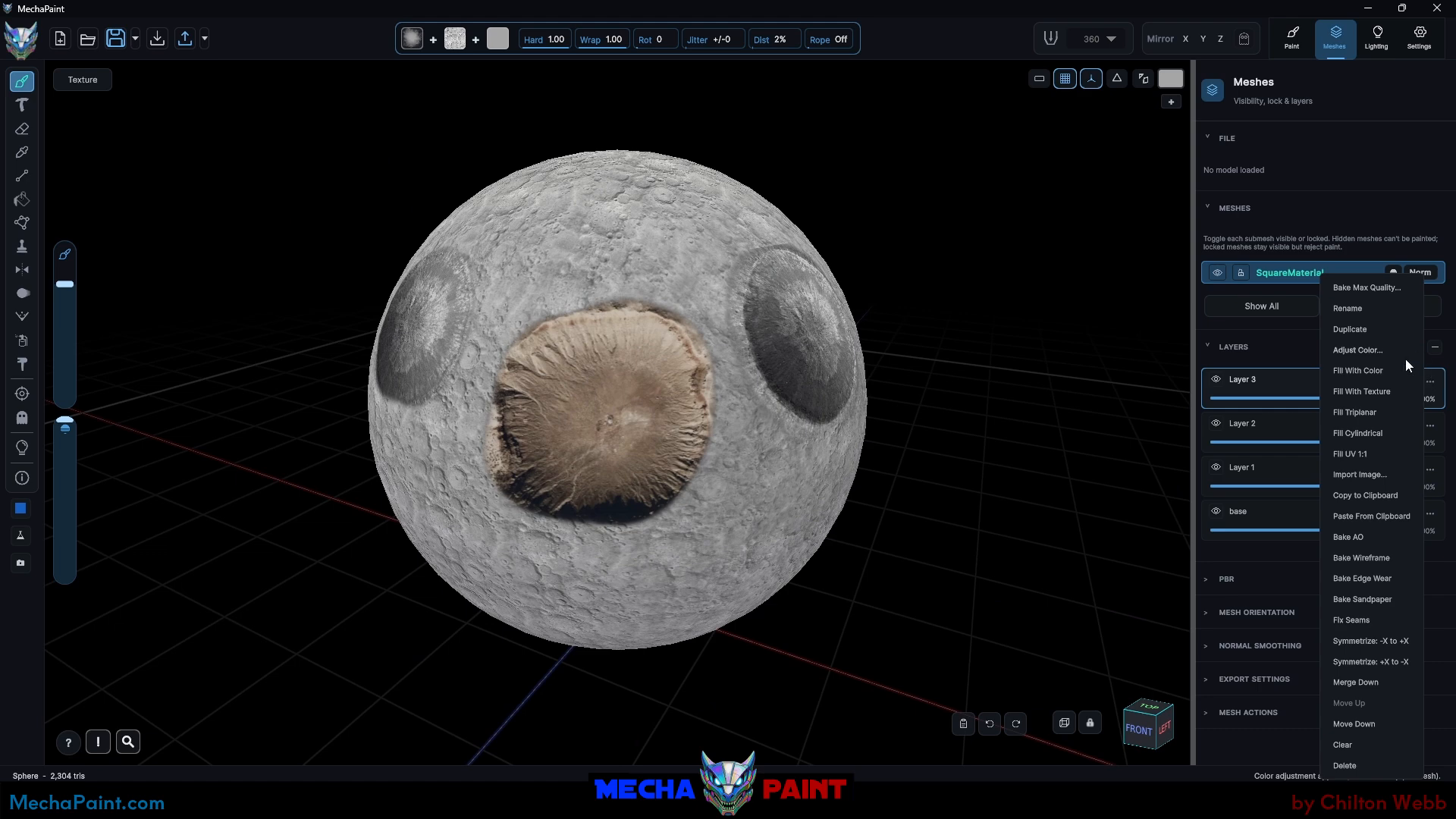
Step: Match Layer 3's pale crater tone to the gray surface above it, with lightness 5, brightness 14 and contrast -14
{"action": "left_click", "coordinate": [1358, 349]}
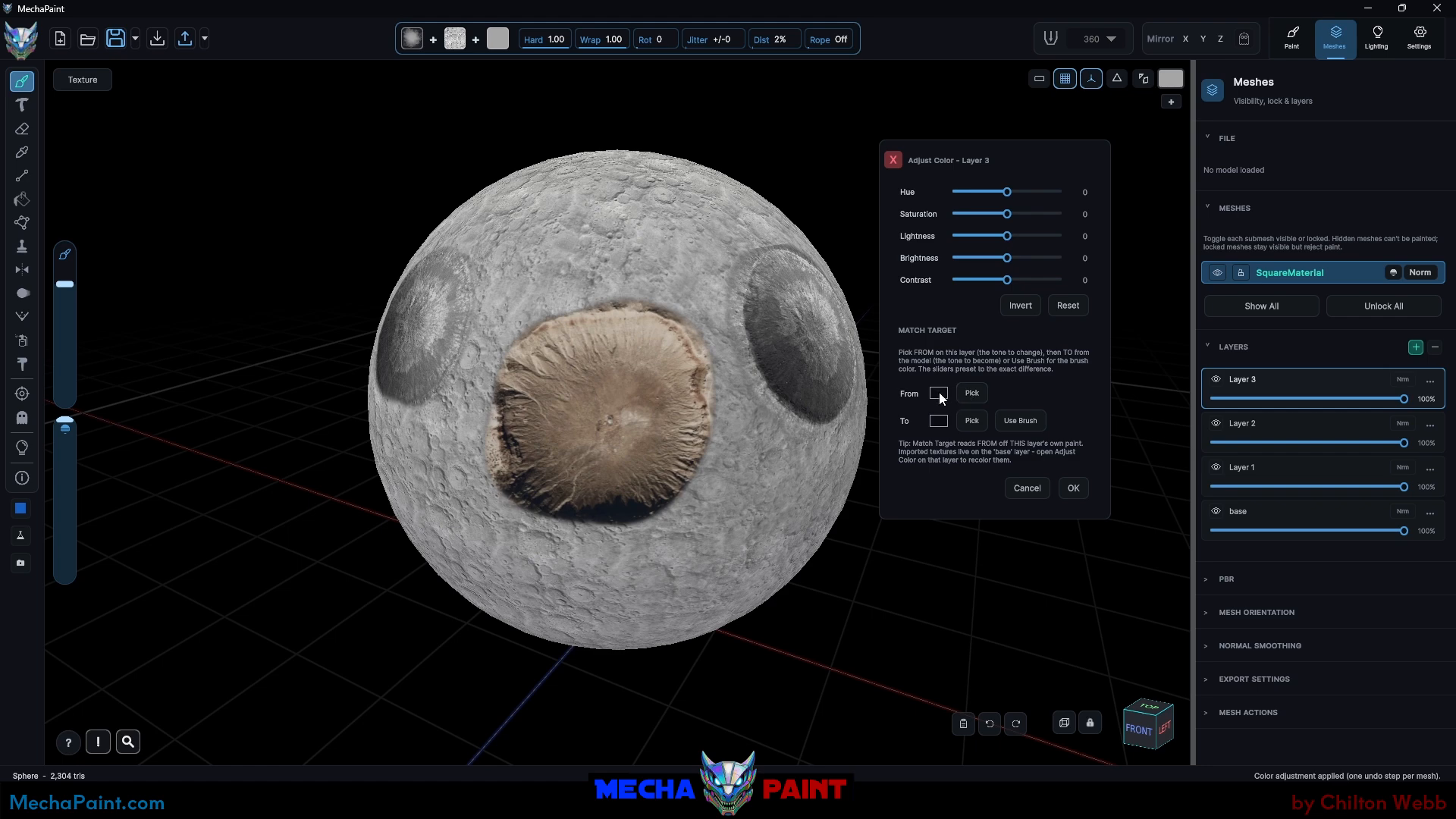
{"action": "left_click", "coordinate": [971, 393]}
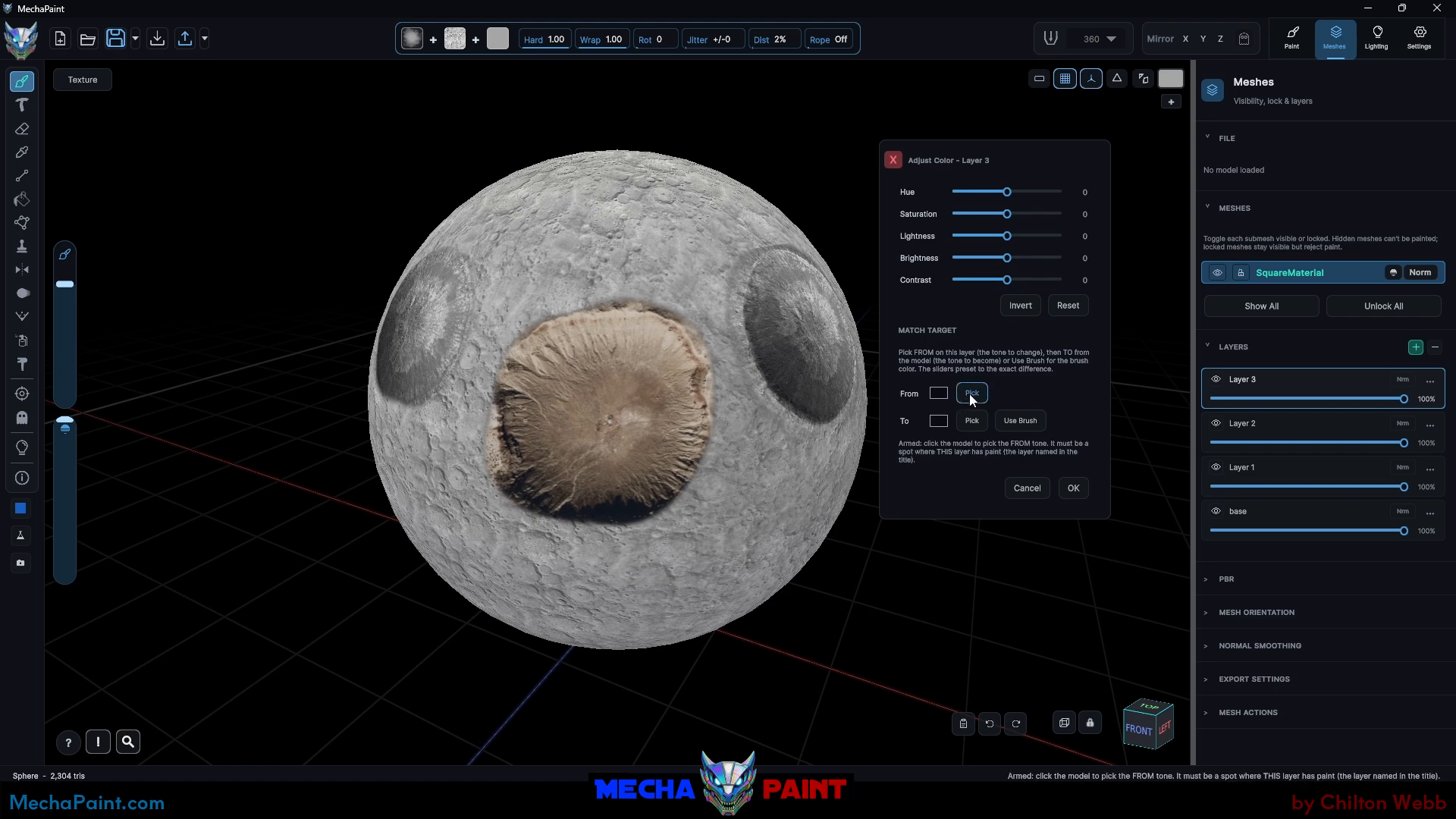
{"action": "left_click", "coordinate": [607, 335]}
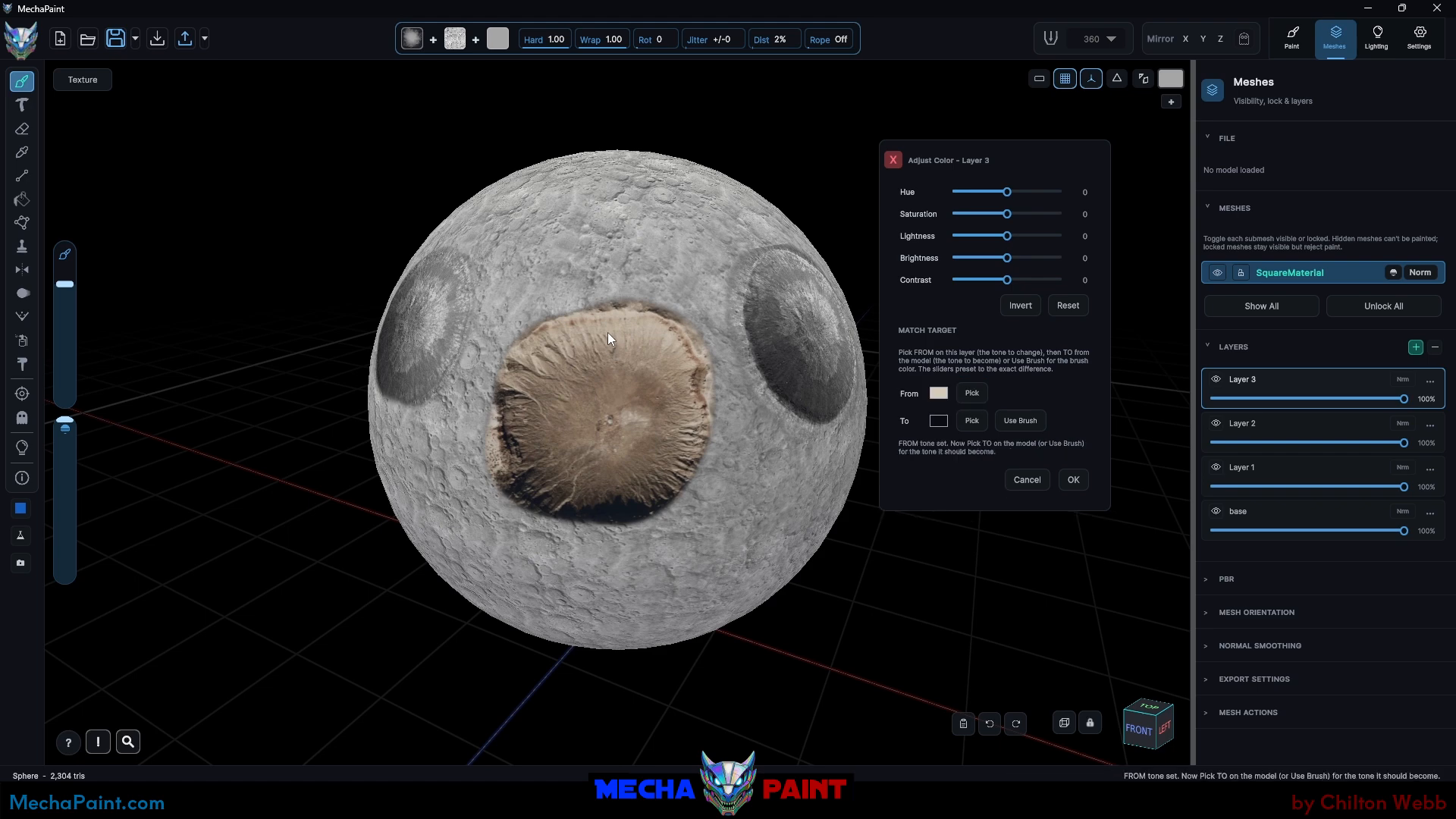
{"action": "left_click", "coordinate": [974, 422]}
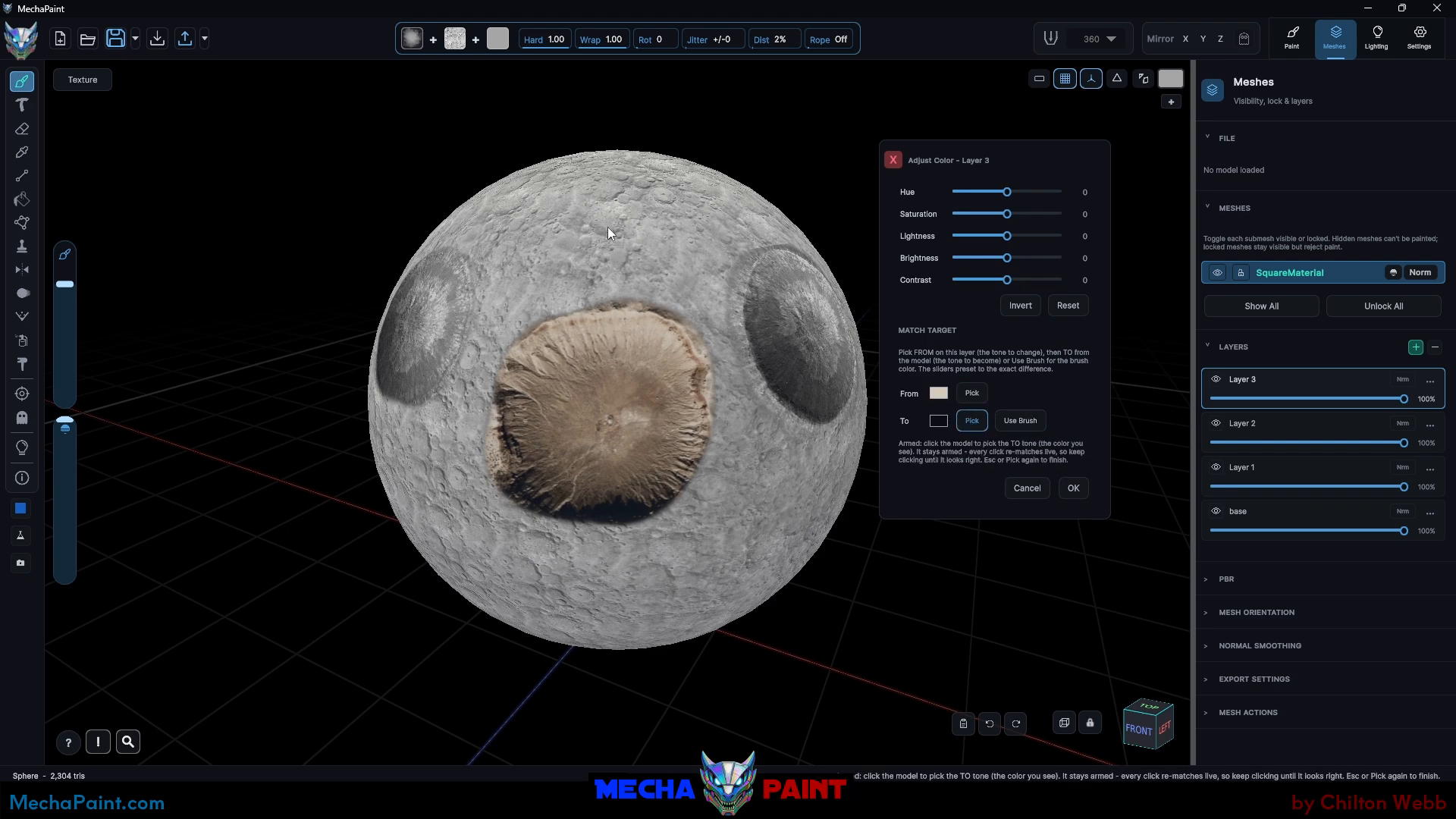
{"action": "left_click", "coordinate": [608, 220]}
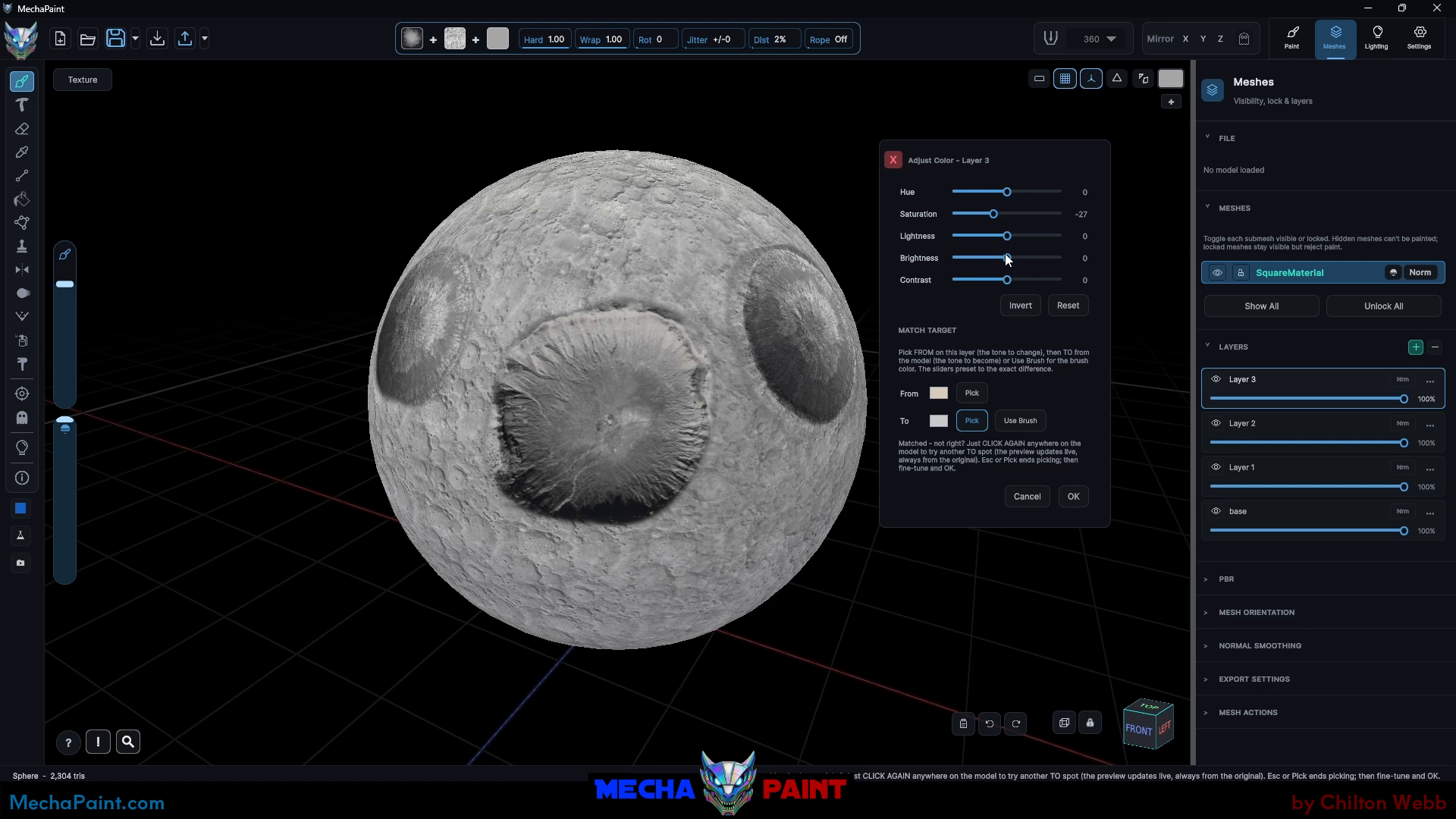
{"action": "mouse_move", "coordinate": [1006, 255]}
{"action": "left_mouse_down"}
{"action": "mouse_move", "coordinate": [1011, 237]}
{"action": "mouse_move", "coordinate": [1002, 279]}
{"action": "left_mouse_up"}
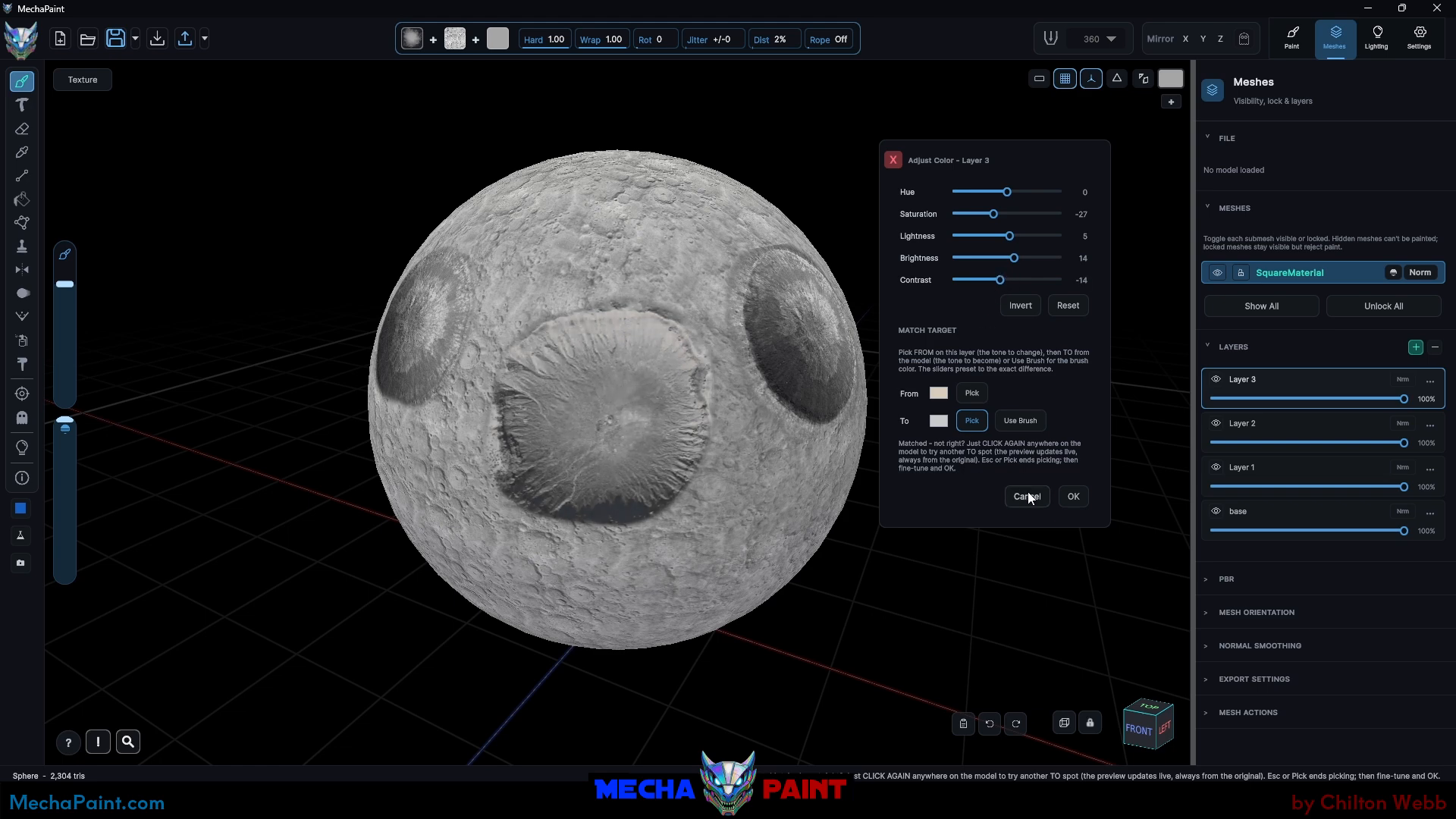
{"action": "left_click", "coordinate": [1073, 496]}
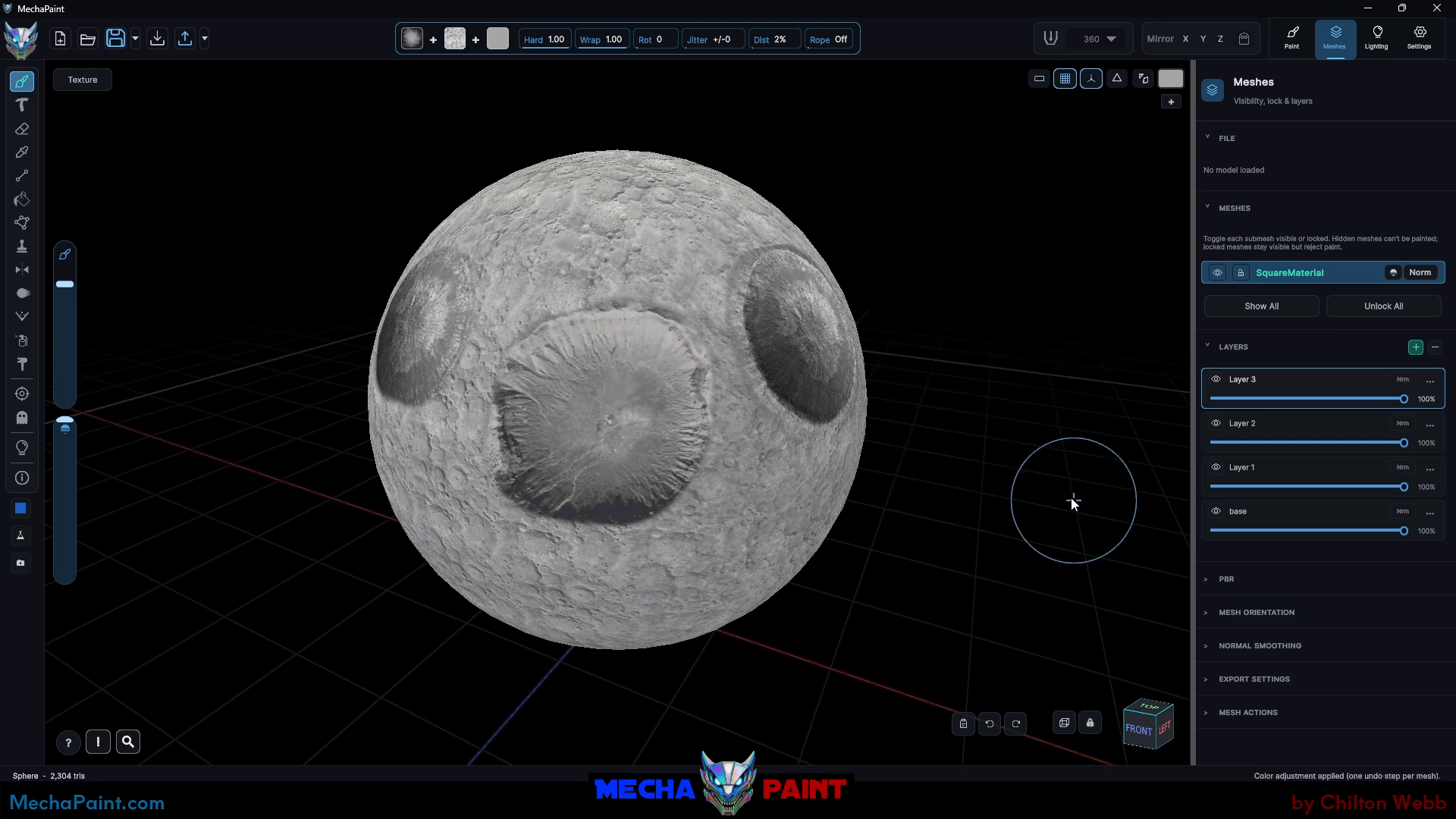
Step: Erase the hard outer rim of the middle crater on Layer 3 to blend it in, and check the moon from several sides
{"action": "left_click", "coordinate": [23, 132]}
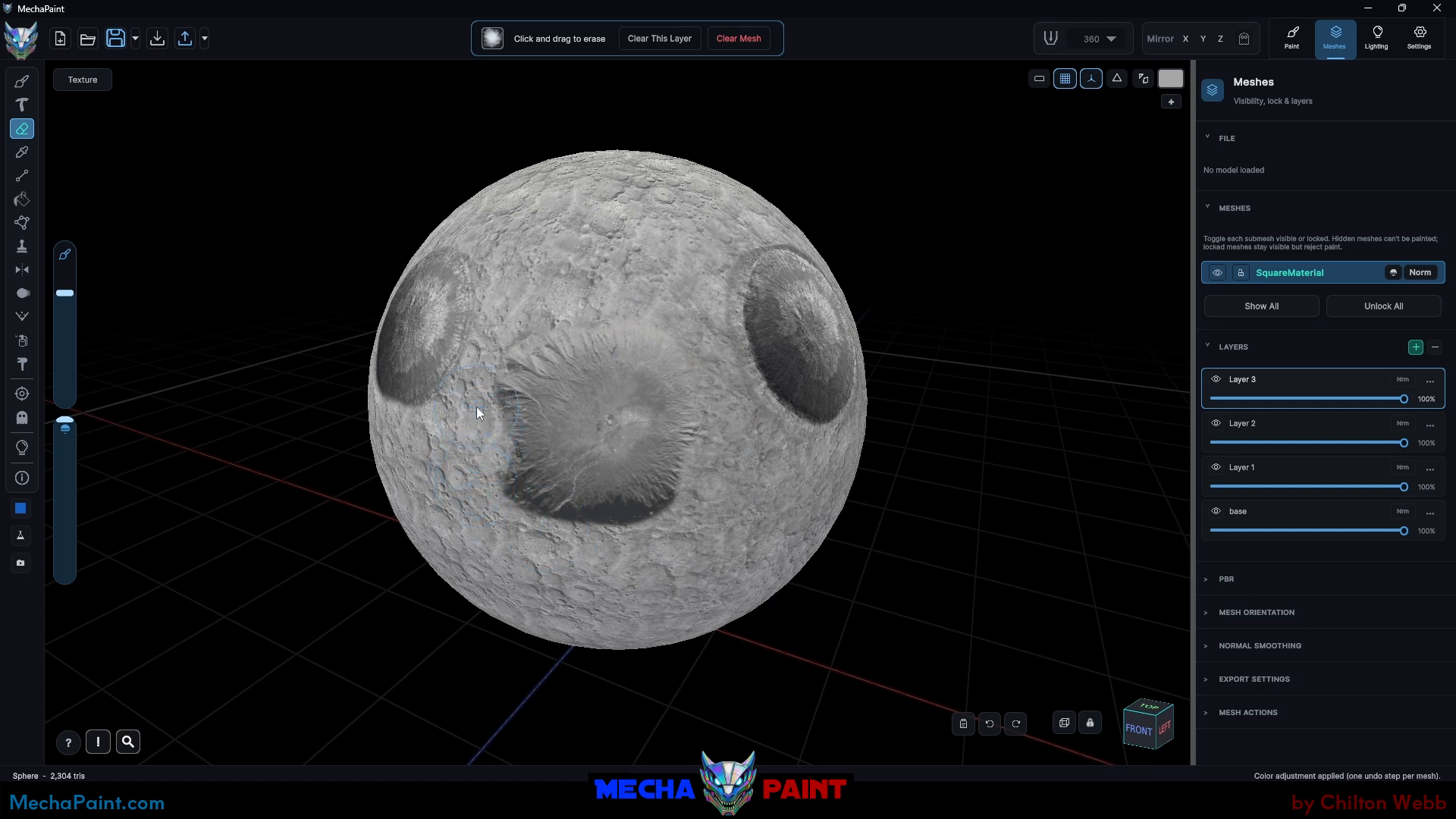
{"action": "left_click_drag", "start_coordinate": [1024, 498], "coordinate": [871, 530]}
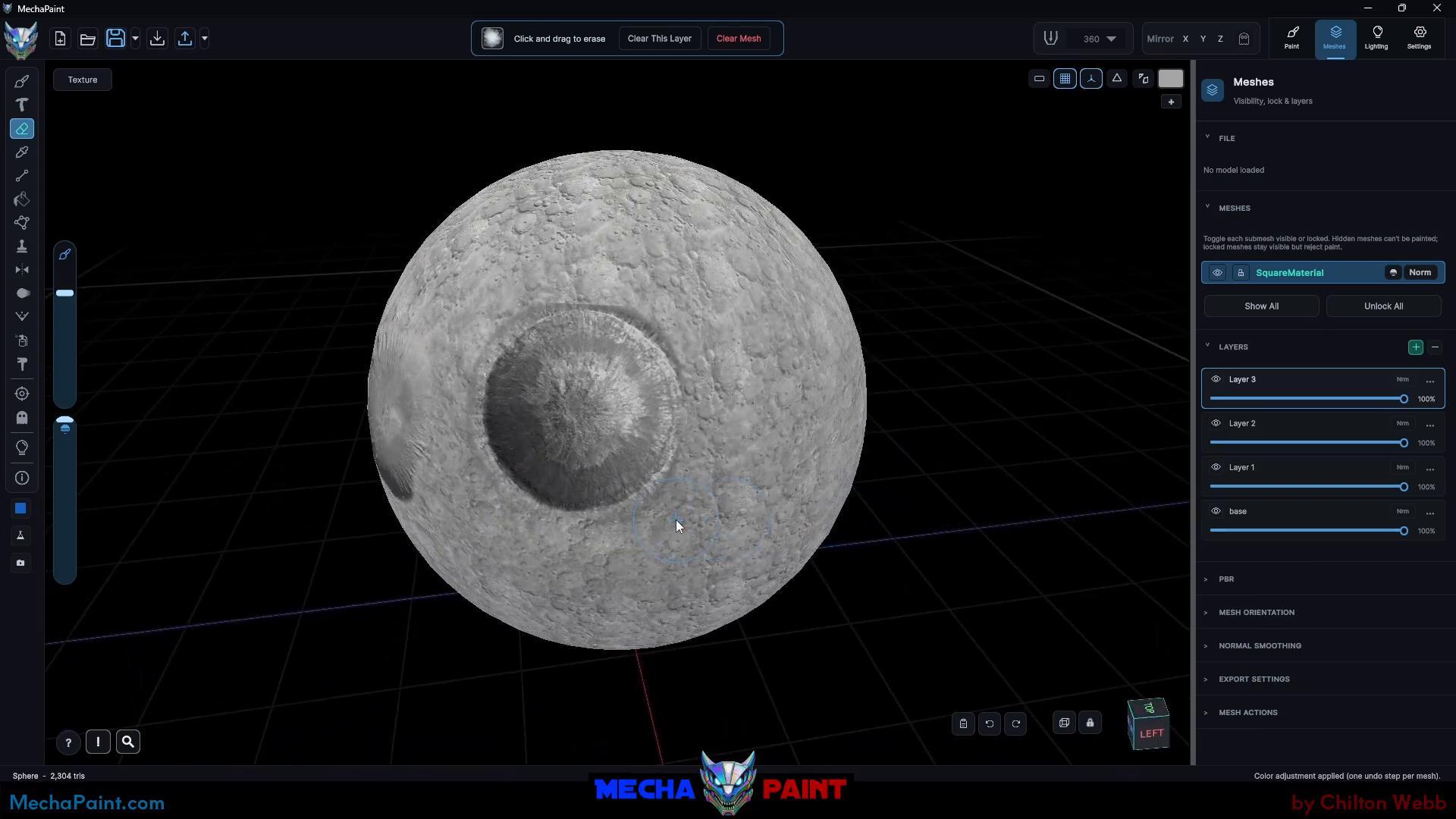
{"action": "left_click_drag", "start_coordinate": [1040, 383], "coordinate": [115, 285]}
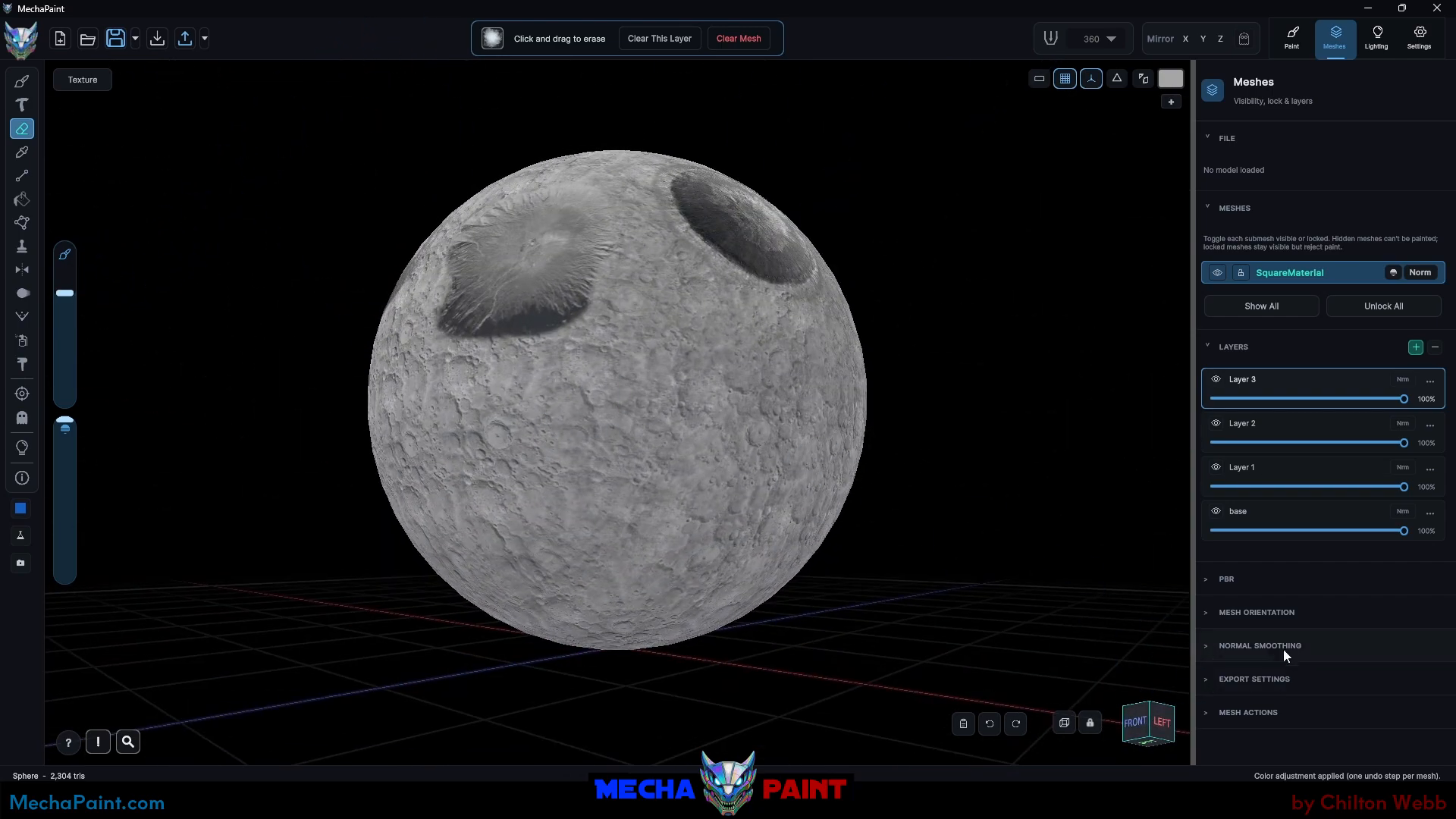
{"action": "left_click_drag", "start_coordinate": [1095, 547], "coordinate": [1159, 645]}
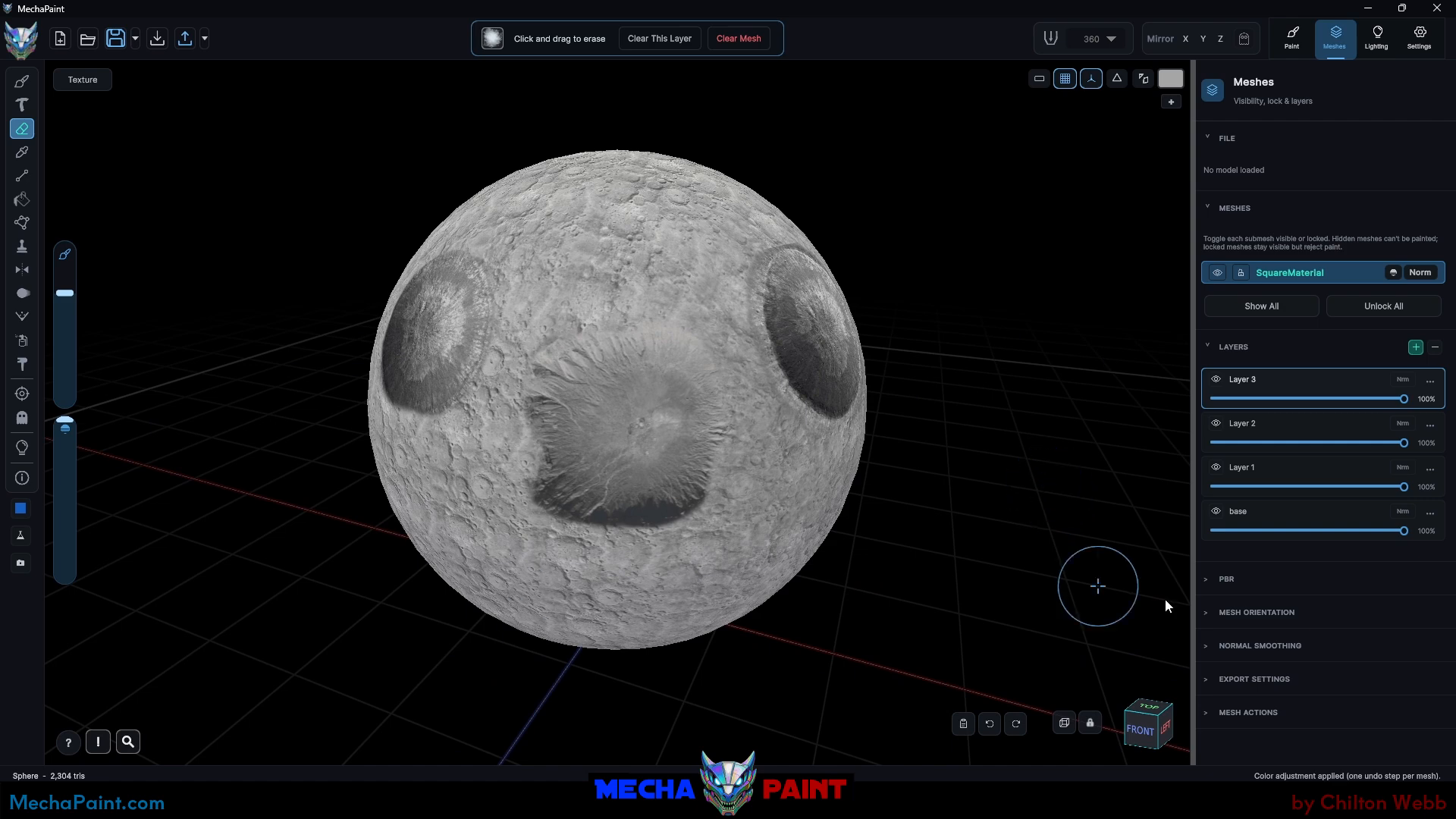
Step: Change the paint color to a darker gray and reduce the brush size
{"action": "left_click_drag", "start_coordinate": [1166, 599], "coordinate": [1136, 535]}
{"action": "left_click", "coordinate": [1173, 79]}
{"action": "left_click", "coordinate": [908, 199]}
{"action": "left_click", "coordinate": [1132, 89]}
{"action": "key", "text": "bracketleft"}
{"action": "key", "text": "bracketleft"}
{"action": "key", "text": "bracketleft"}
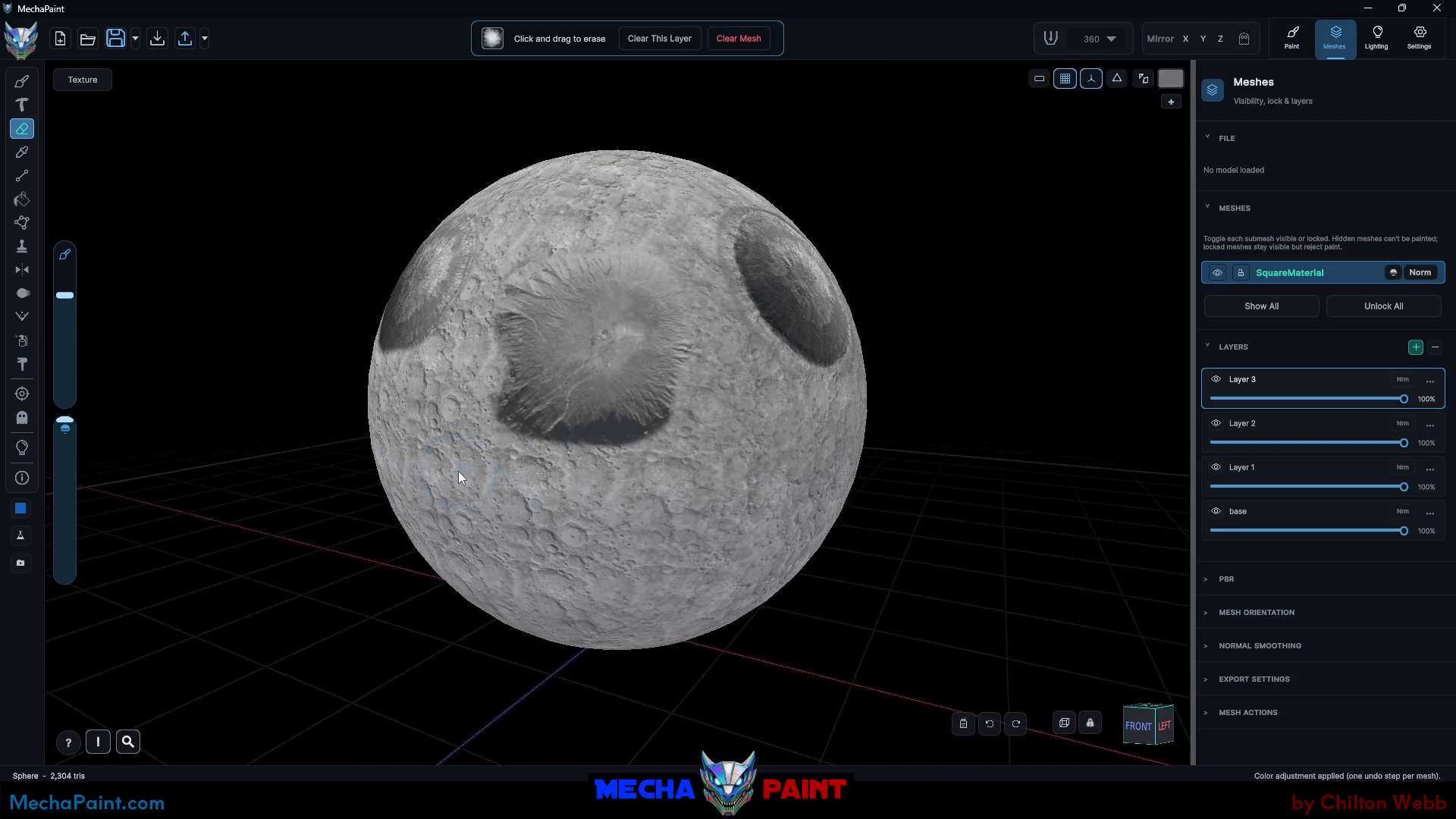
Step: Switch to the Brush and set the paint color to dark gray #5D5D5D
{"action": "left_click", "coordinate": [1171, 79]}
{"action": "left_click", "coordinate": [916, 240]}
{"action": "left_click_drag", "start_coordinate": [908, 242], "coordinate": [903, 243]}
{"action": "key", "text": "b"}
{"action": "left_click", "coordinate": [904, 210]}
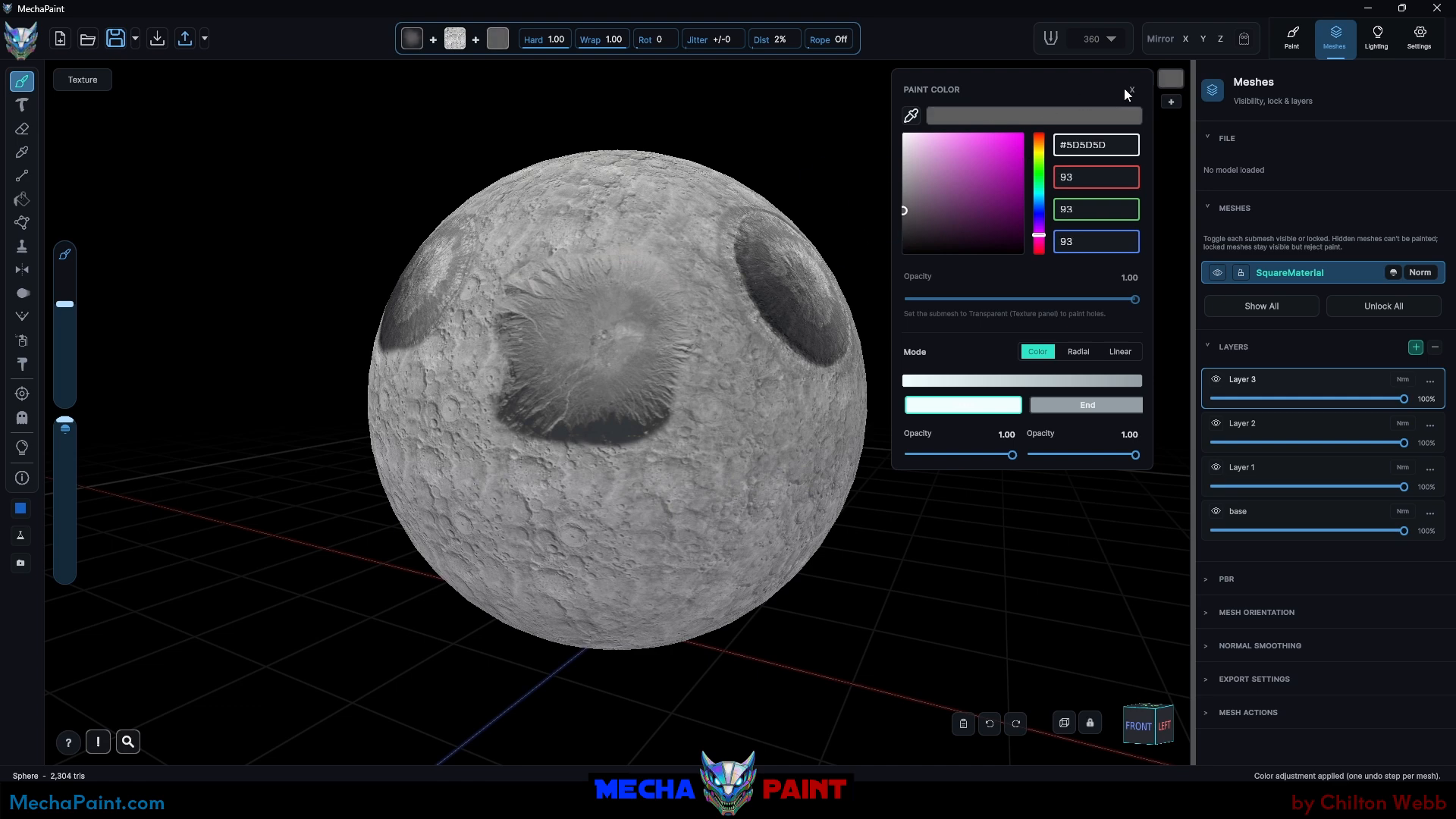
{"action": "left_click", "coordinate": [1130, 90]}
Step: Enlarge the brush and paint a wide, dark gray smile-shaped band across the sphere below the middle crater
{"action": "mouse_move", "coordinate": [464, 505]}
{"action": "left_mouse_down"}
{"action": "mouse_move", "coordinate": [572, 562]}
{"action": "mouse_move", "coordinate": [668, 532]}
{"action": "mouse_move", "coordinate": [476, 505]}
{"action": "mouse_move", "coordinate": [505, 540]}
{"action": "mouse_move", "coordinate": [690, 531]}
{"action": "mouse_move", "coordinate": [579, 579]}
{"action": "mouse_move", "coordinate": [486, 543]}
{"action": "left_mouse_up"}
{"action": "key", "text": "bracketright"}
{"action": "key", "text": "bracketright"}
{"action": "key", "text": "bracketright"}
{"action": "left_click_drag", "start_coordinate": [1028, 370], "coordinate": [903, 384]}
{"action": "scroll", "coordinate": [983, 430], "scroll_direction": "down", "scroll_amount": 5}
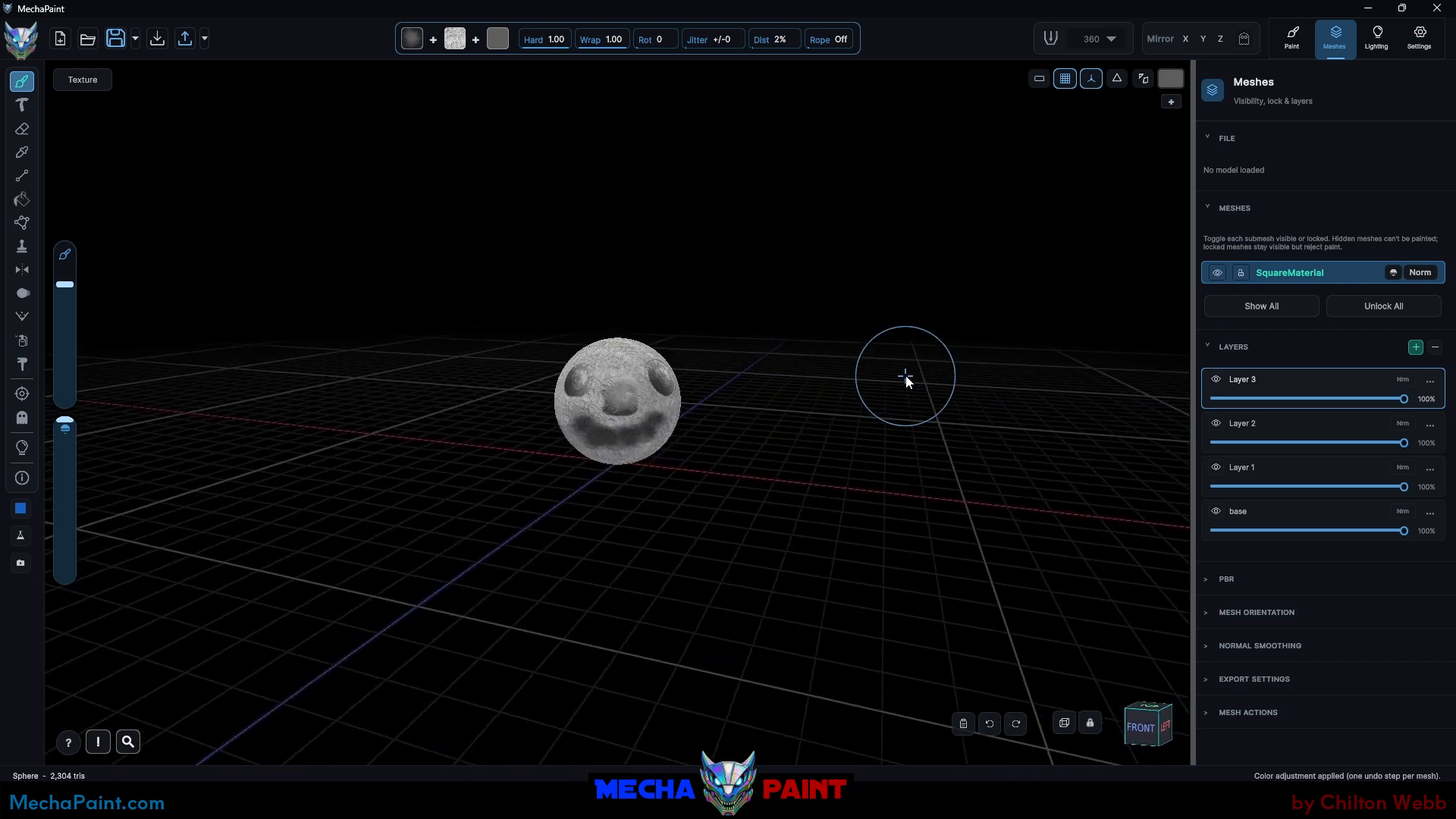